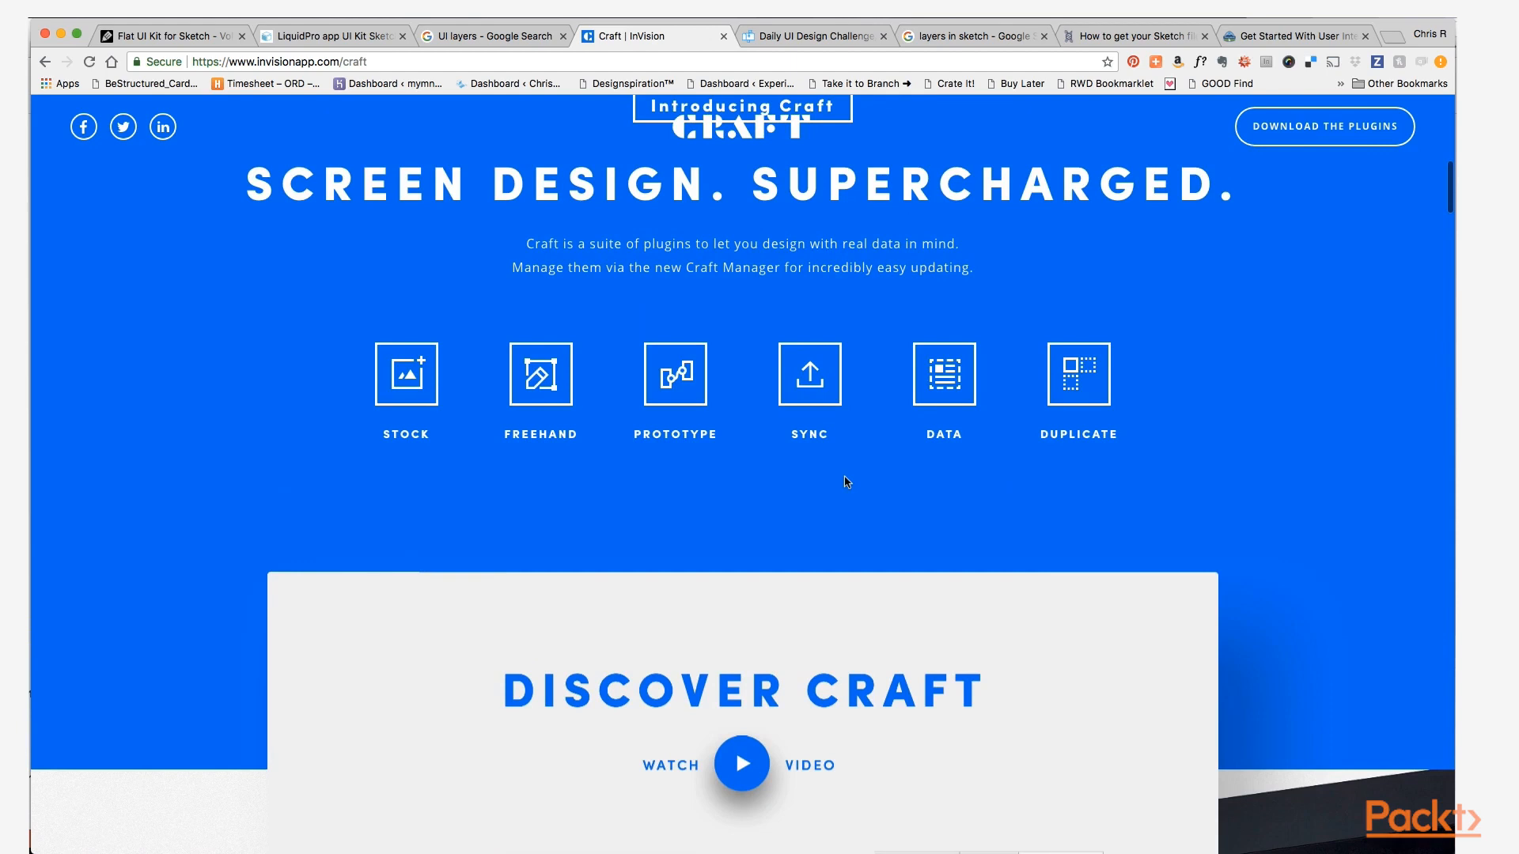
{"action": "scroll", "coordinate": [864, 385], "scroll_direction": "up", "scroll_amount": 3}
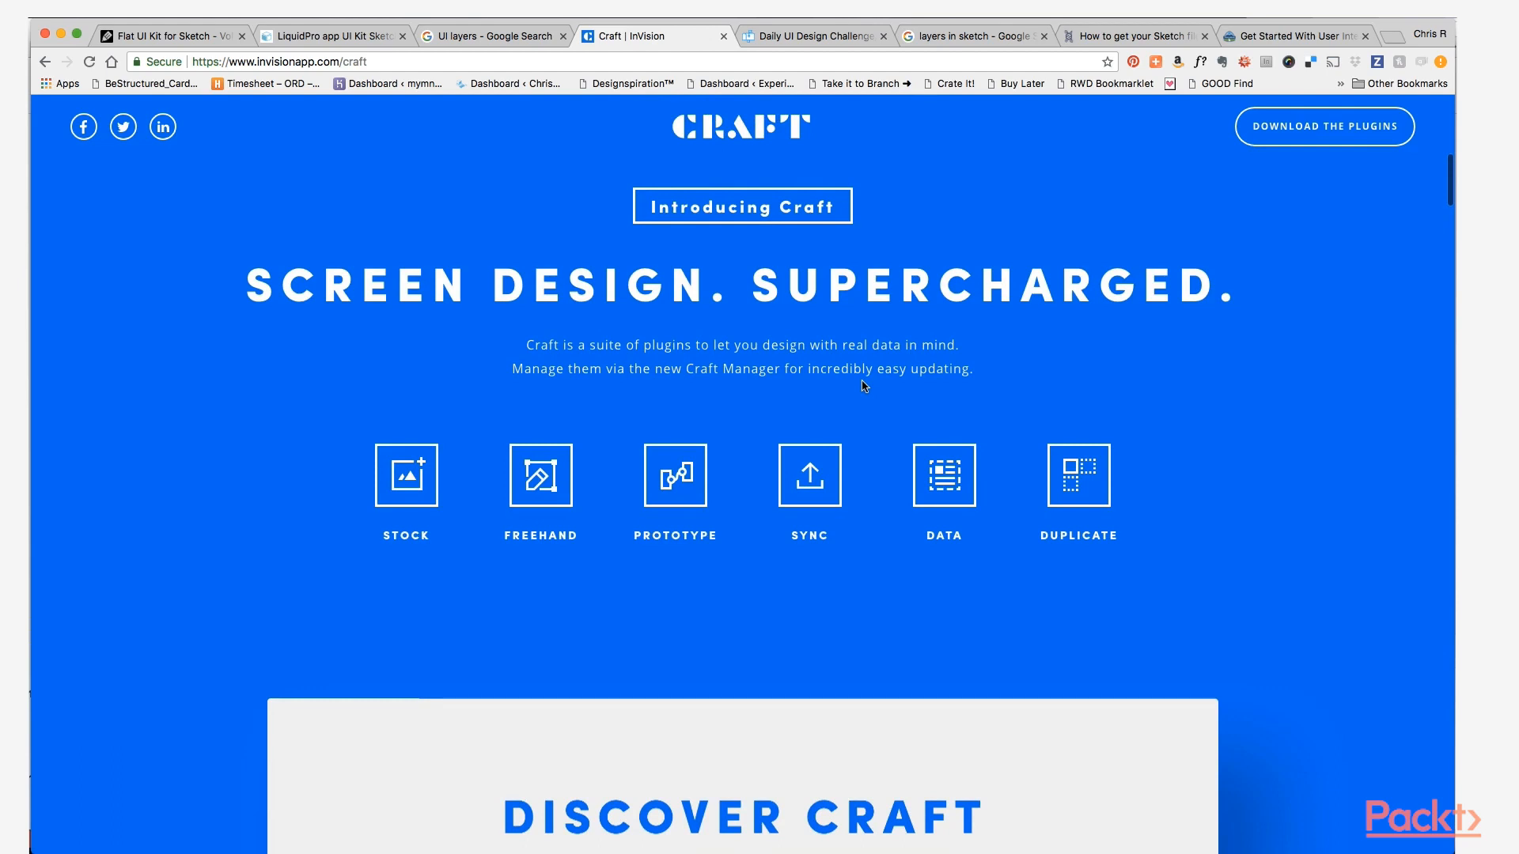
{"action": "scroll", "coordinate": [863, 385], "scroll_direction": "down", "scroll_amount": 3}
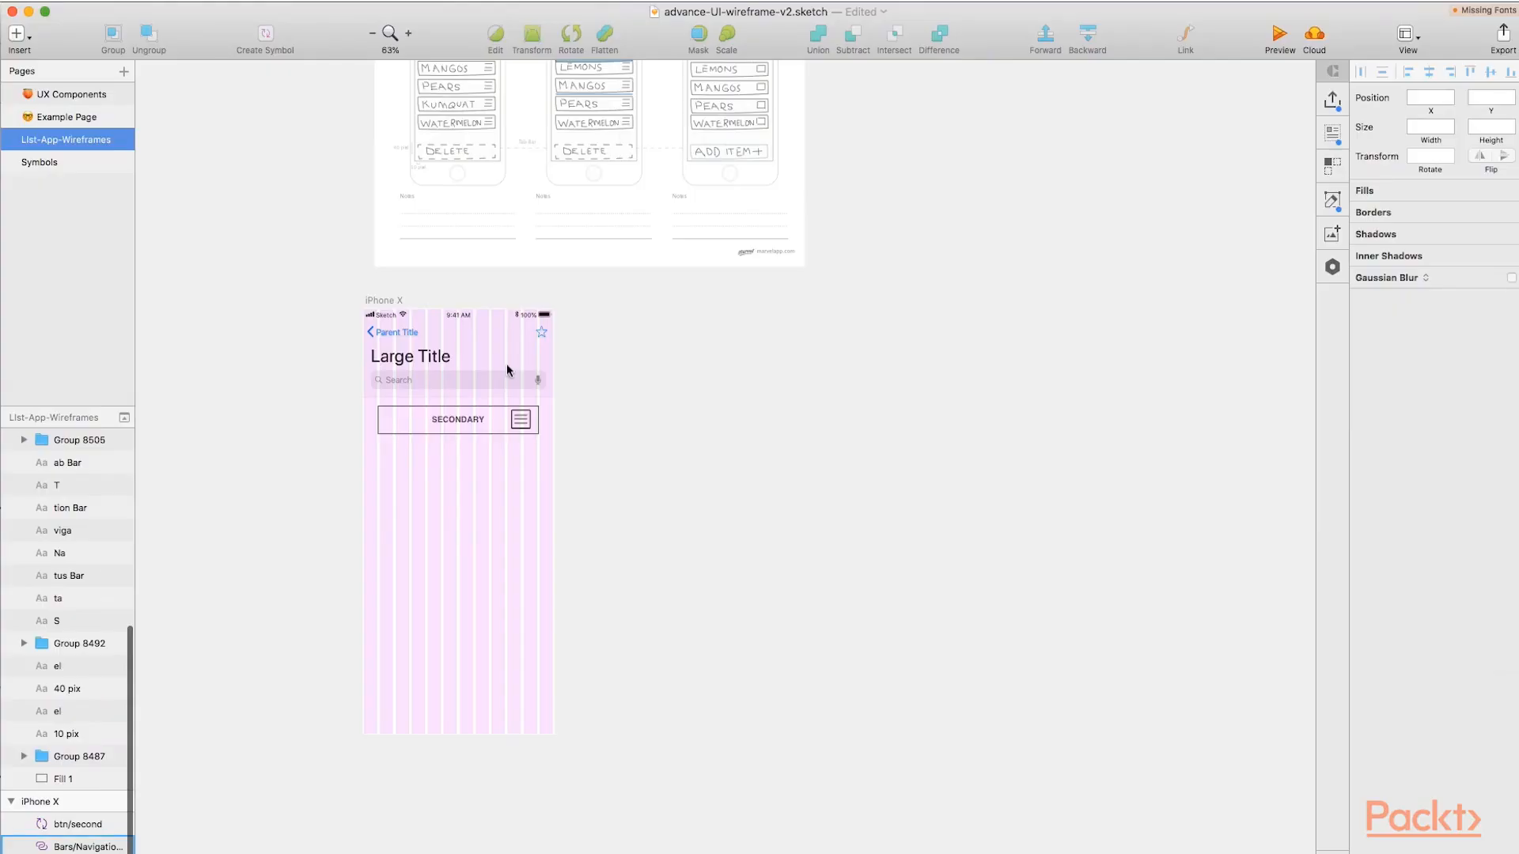
Hide the layout columns and override the secondary button's label on the iPhone X artboard with APPLES.
{"action": "key", "text": "ctrl+l"}
{"action": "scroll", "coordinate": [412, 425], "scroll_direction": "up", "scroll_amount": 2}
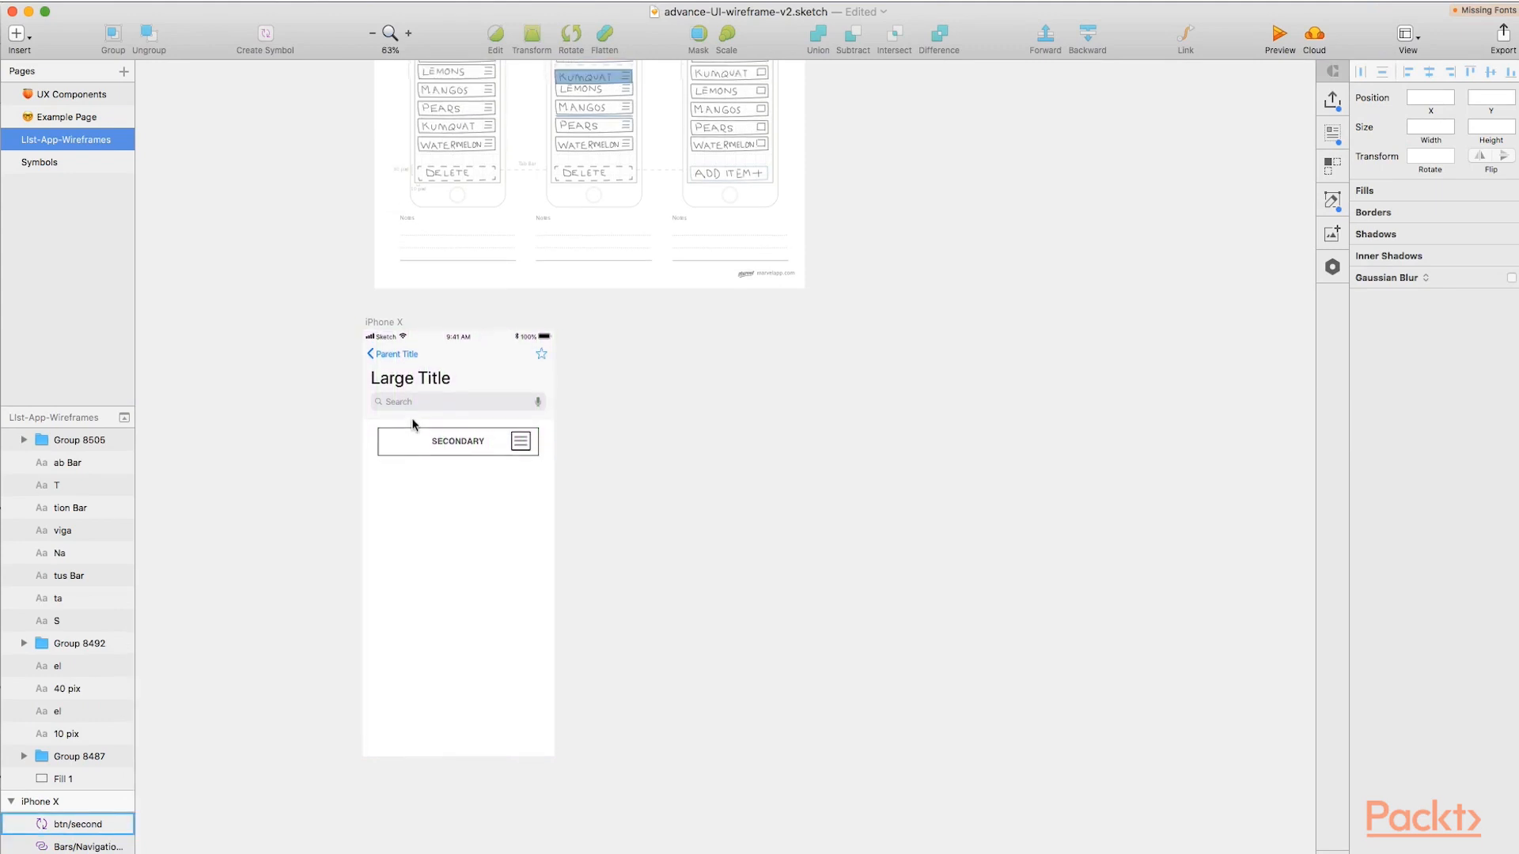
{"action": "left_click", "coordinate": [440, 443]}
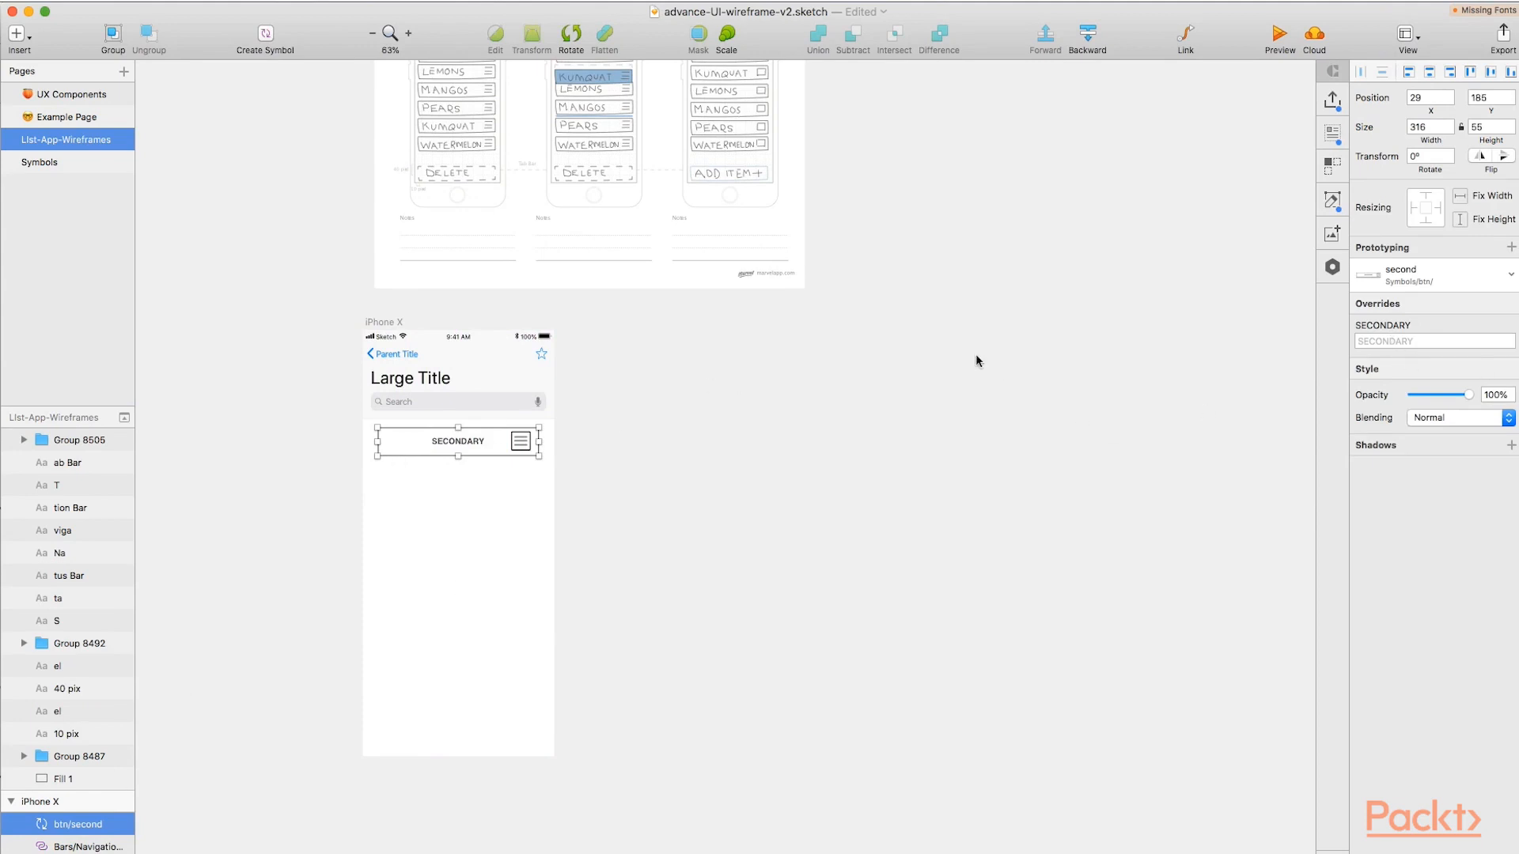
{"action": "left_click", "coordinate": [1398, 341]}
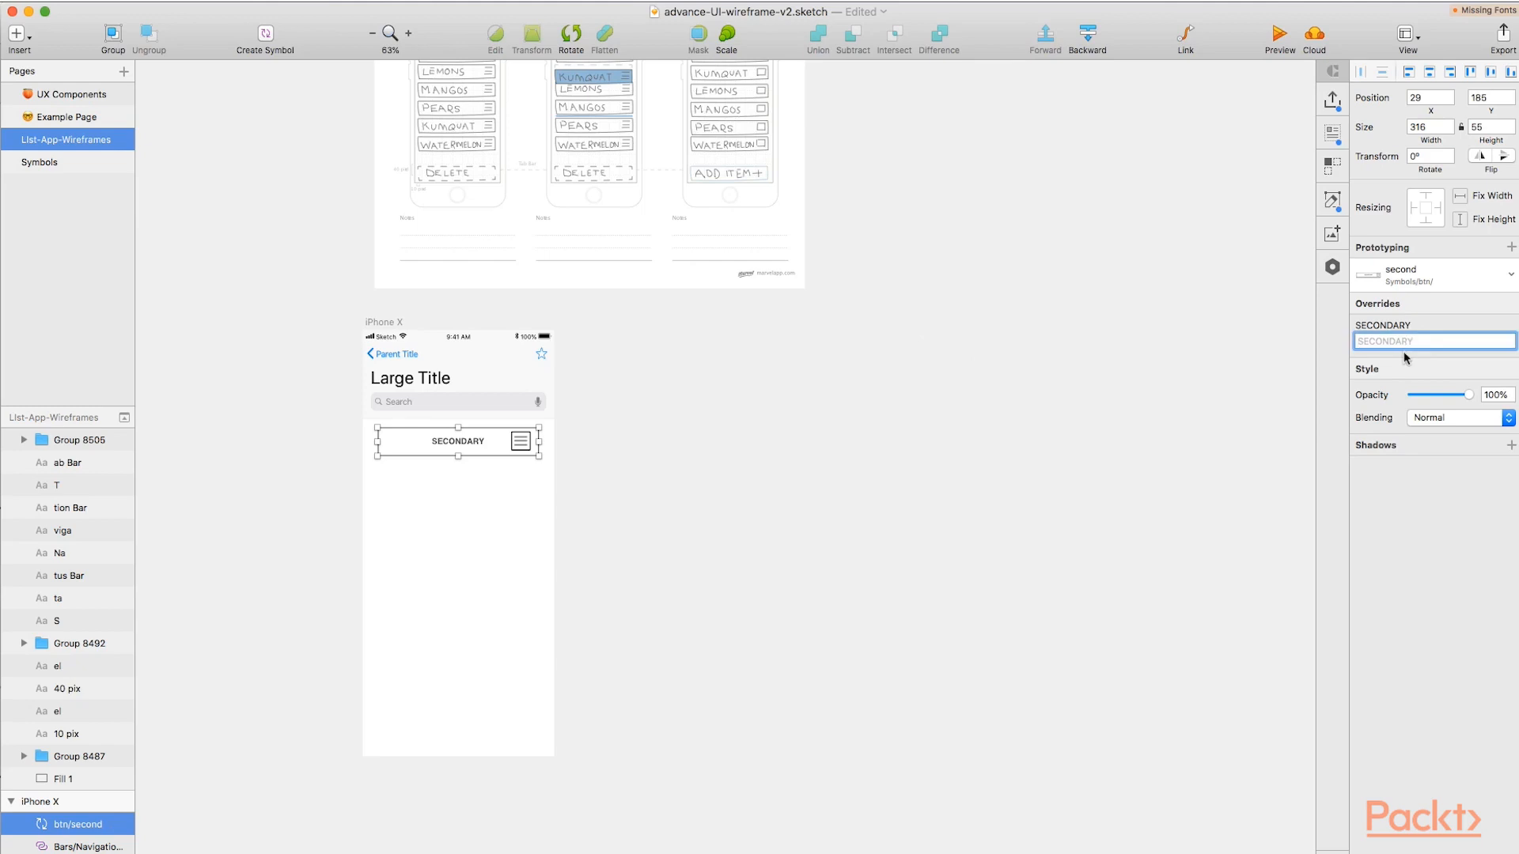
{"action": "scroll", "coordinate": [682, 279], "scroll_direction": "up", "scroll_amount": 2}
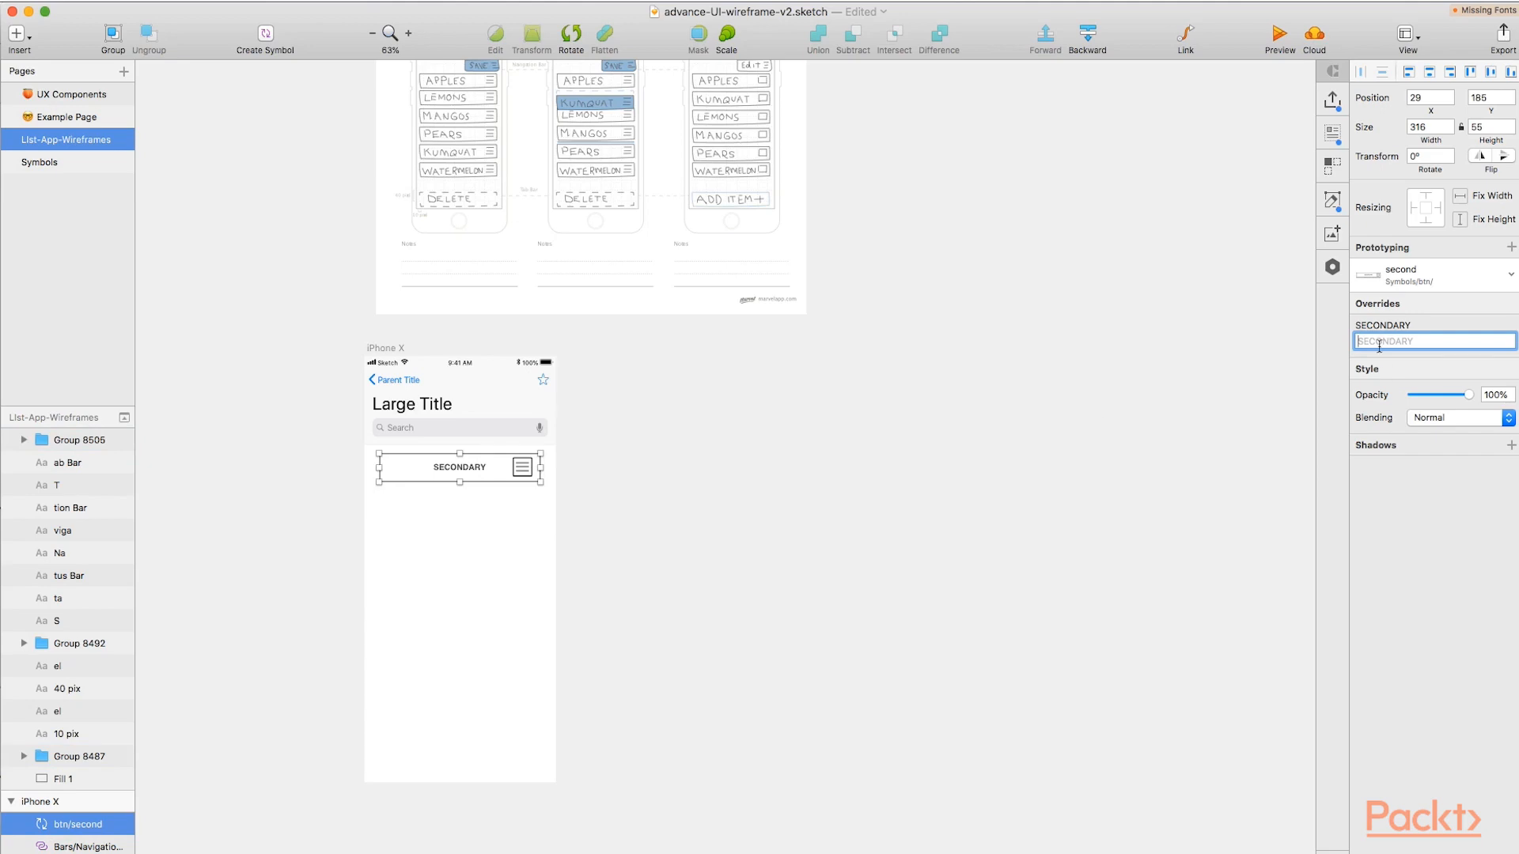
{"action": "type", "text": "P"}
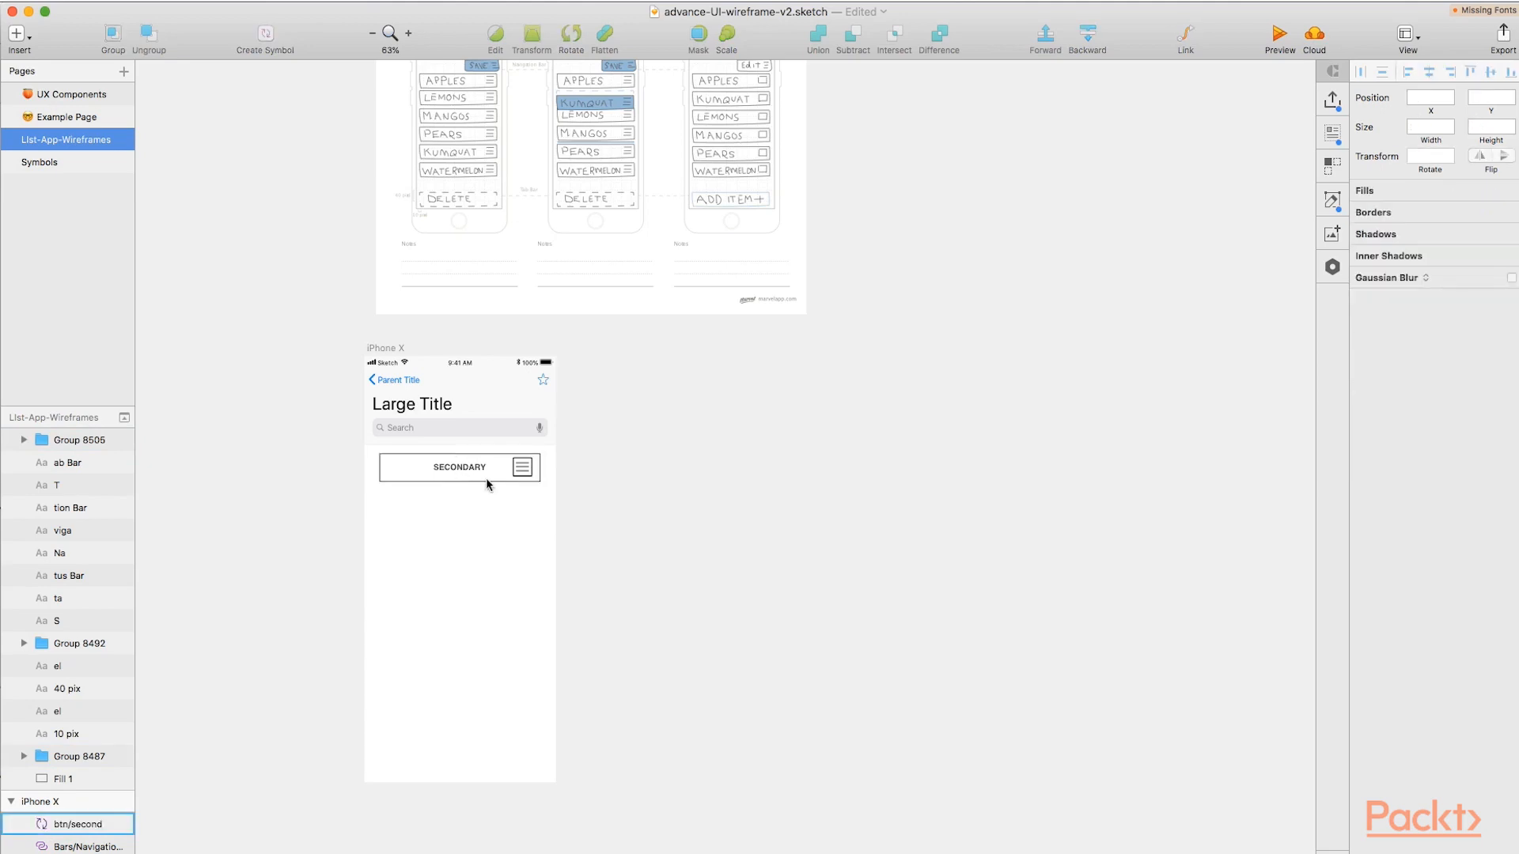
{"action": "left_click", "coordinate": [486, 480]}
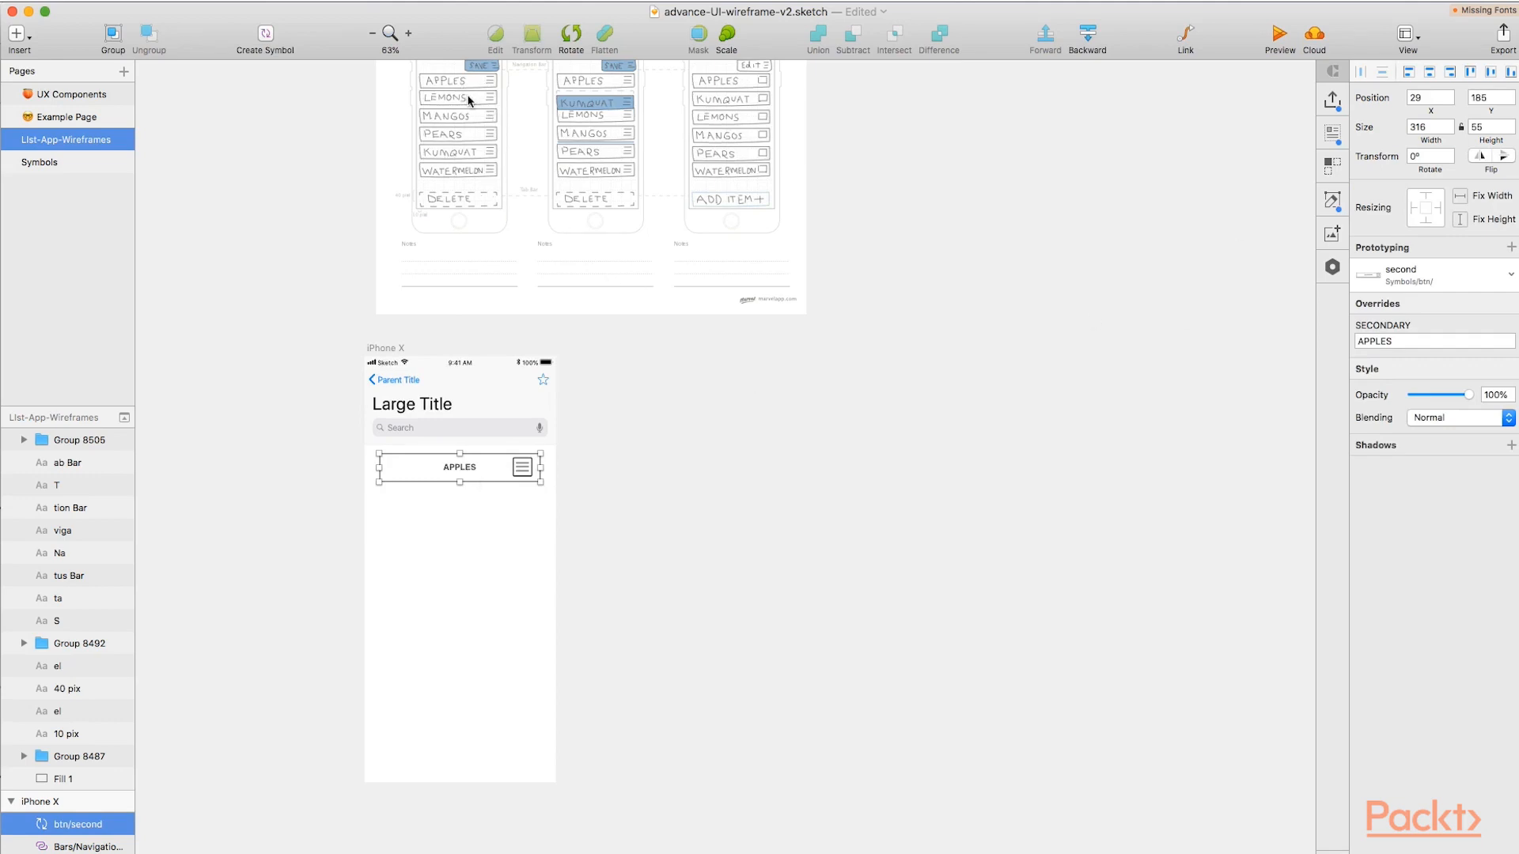
Use Craft Duplicate to repeat the APPLES button vertically with a count of 6 and a gutter of 5, putting off the Craft updates.
{"action": "left_click", "coordinate": [1335, 167]}
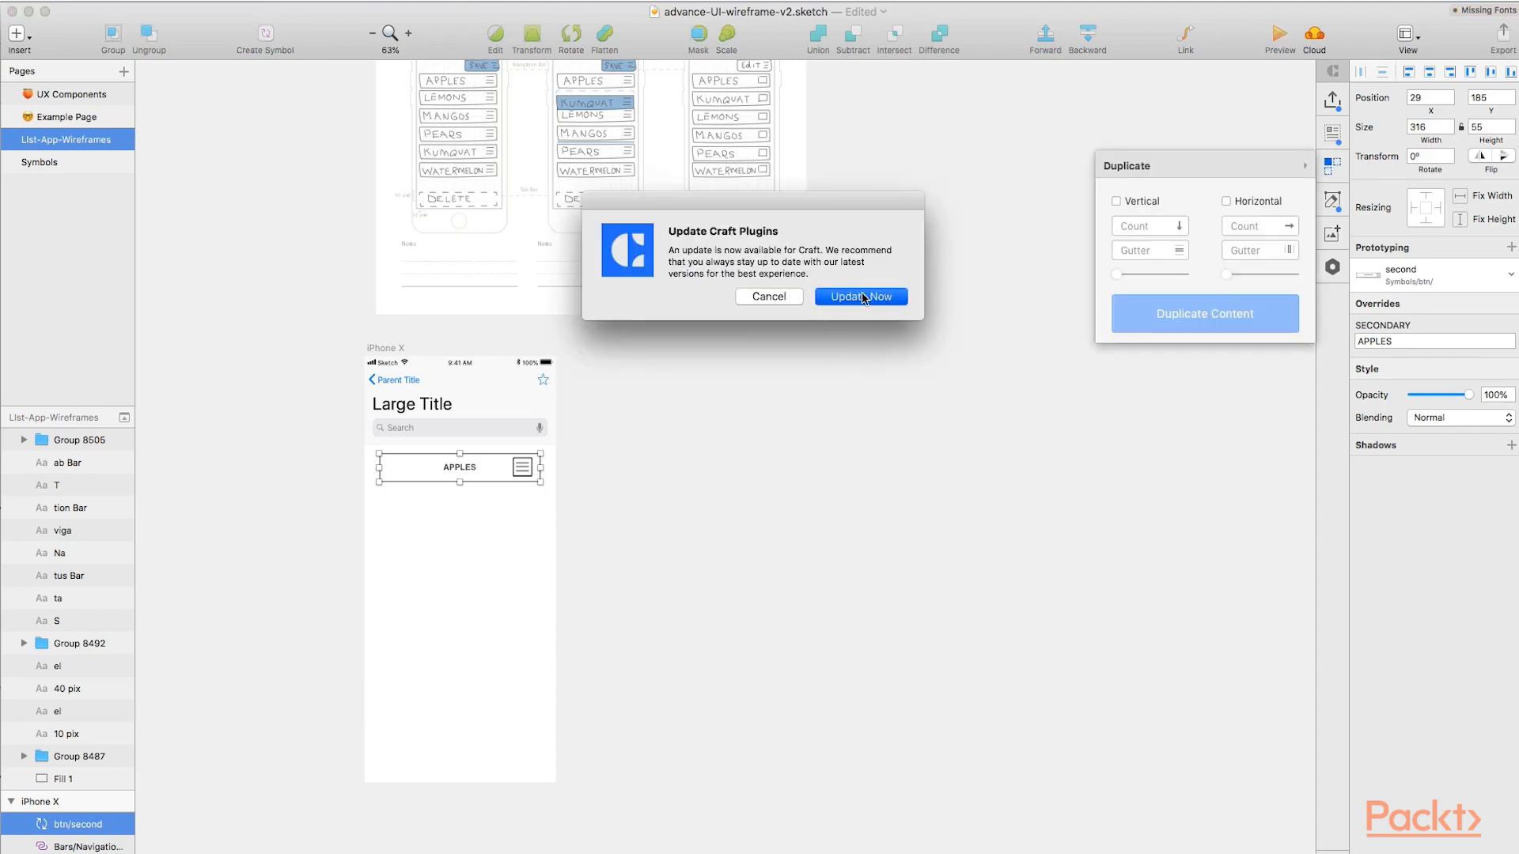
{"action": "left_click", "coordinate": [795, 297]}
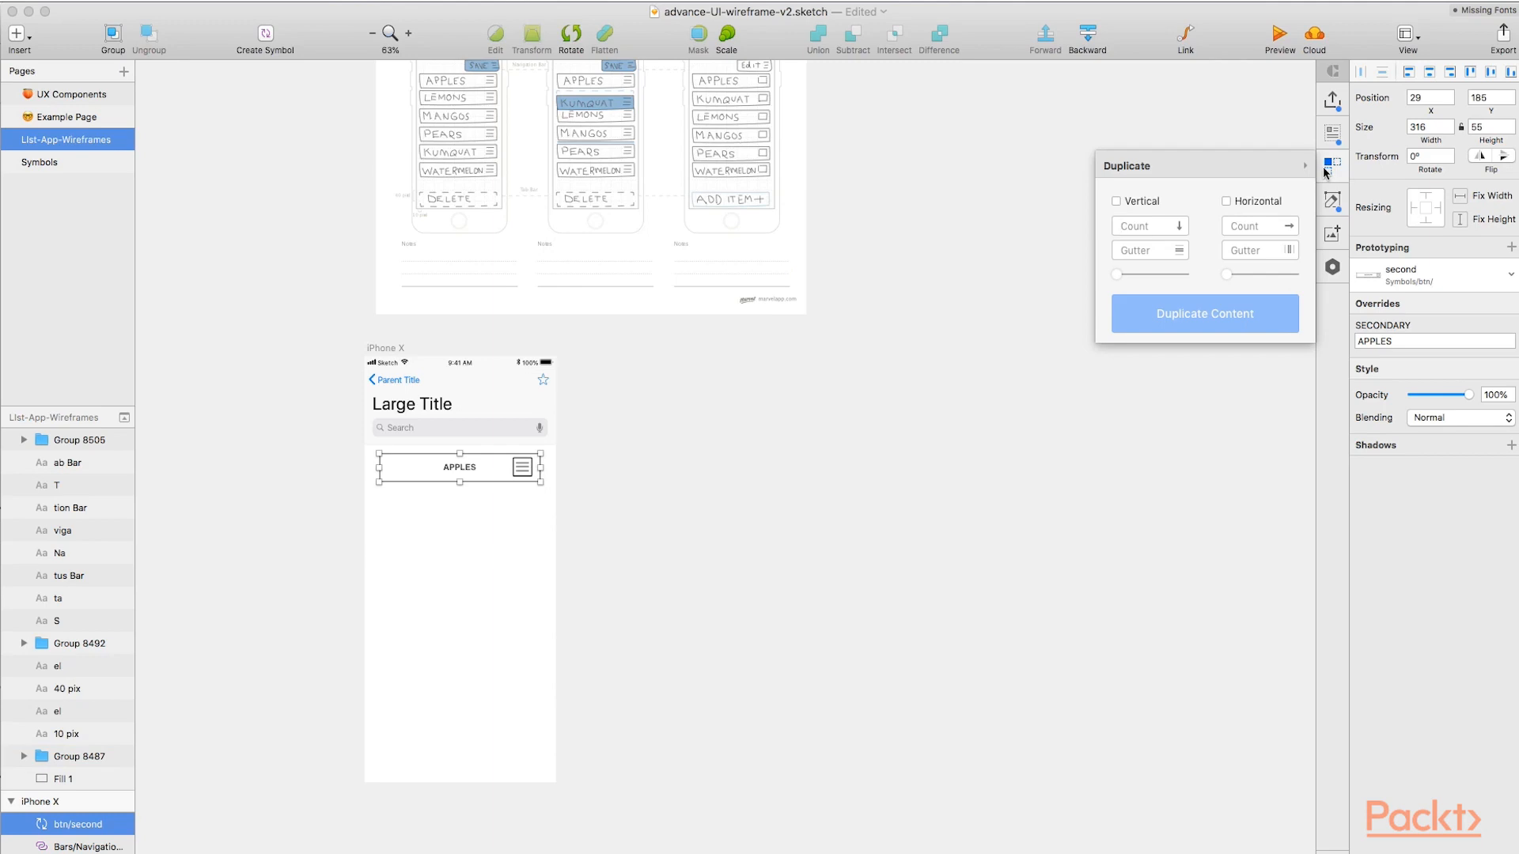
{"action": "left_click", "coordinate": [1116, 203]}
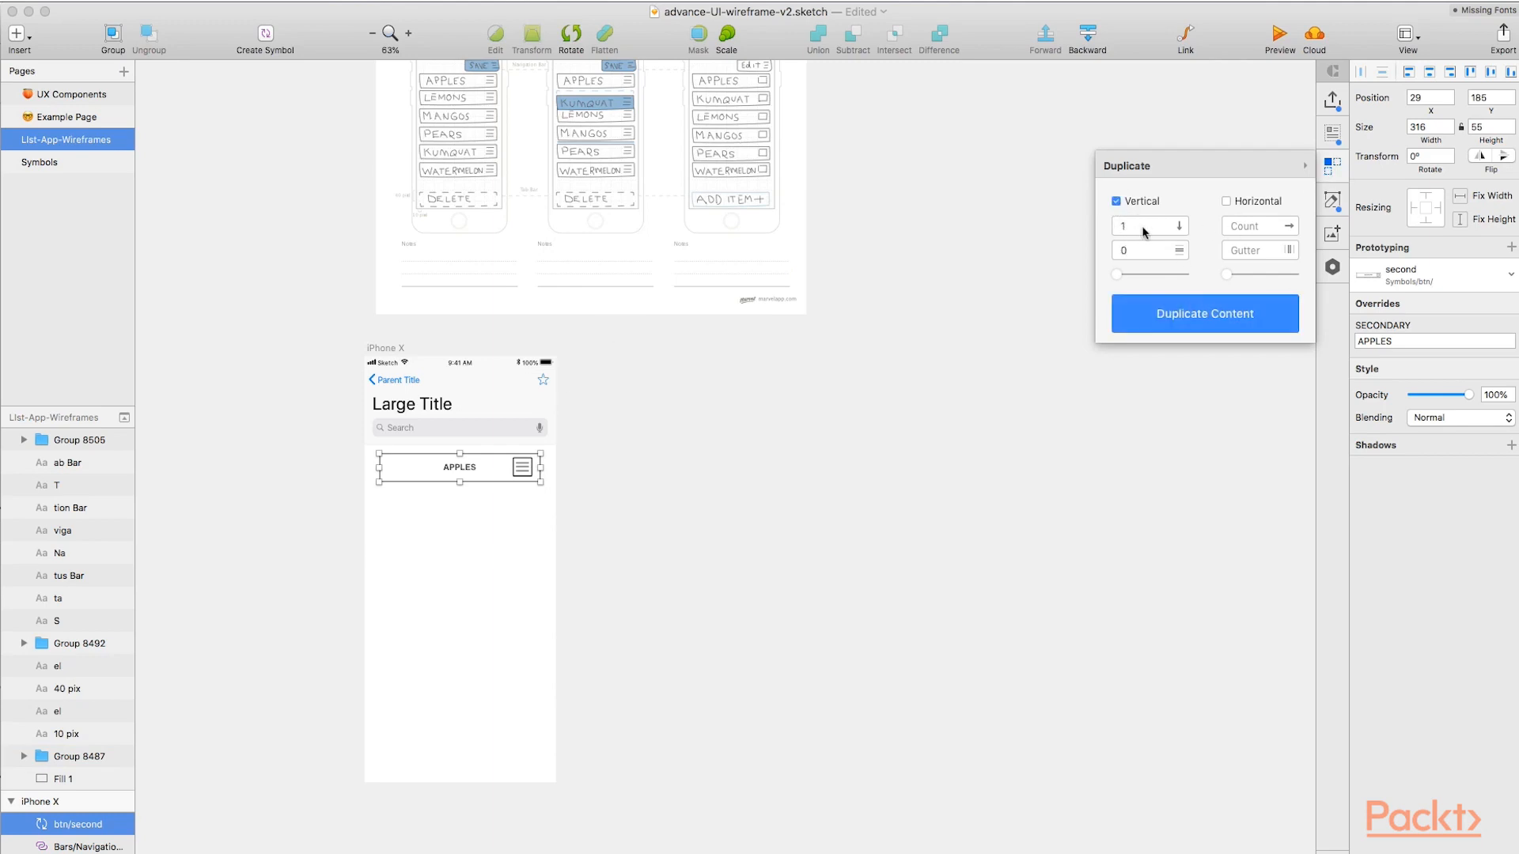
{"action": "key", "text": "BackSpace"}
{"action": "type", "text": "6"}
{"action": "left_click", "coordinate": [1128, 252]}
{"action": "type", "text": "5"}
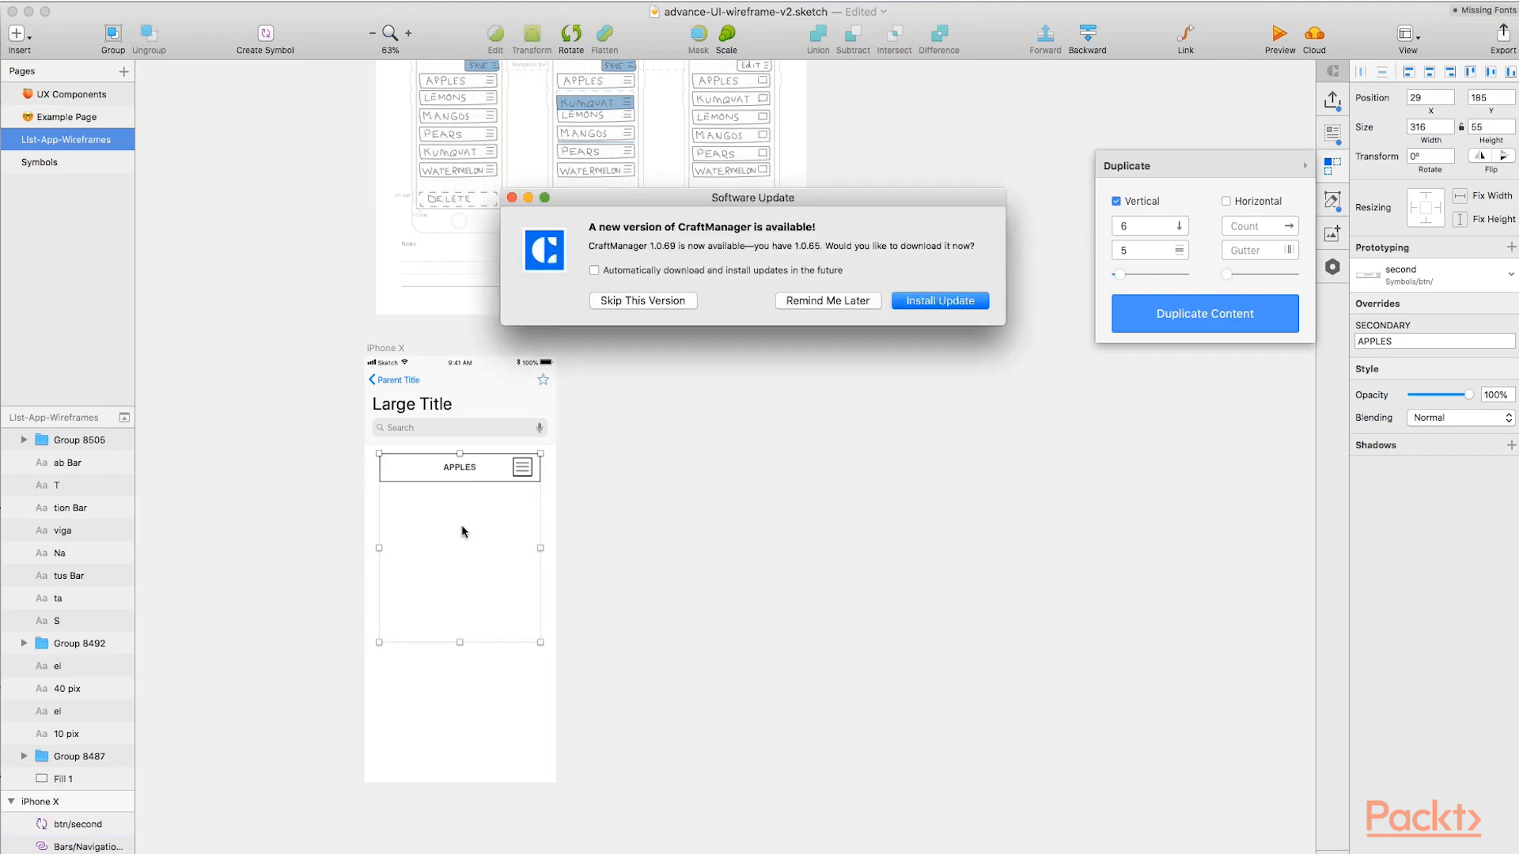
{"action": "left_click", "coordinate": [813, 312]}
{"action": "left_click", "coordinate": [1180, 324]}
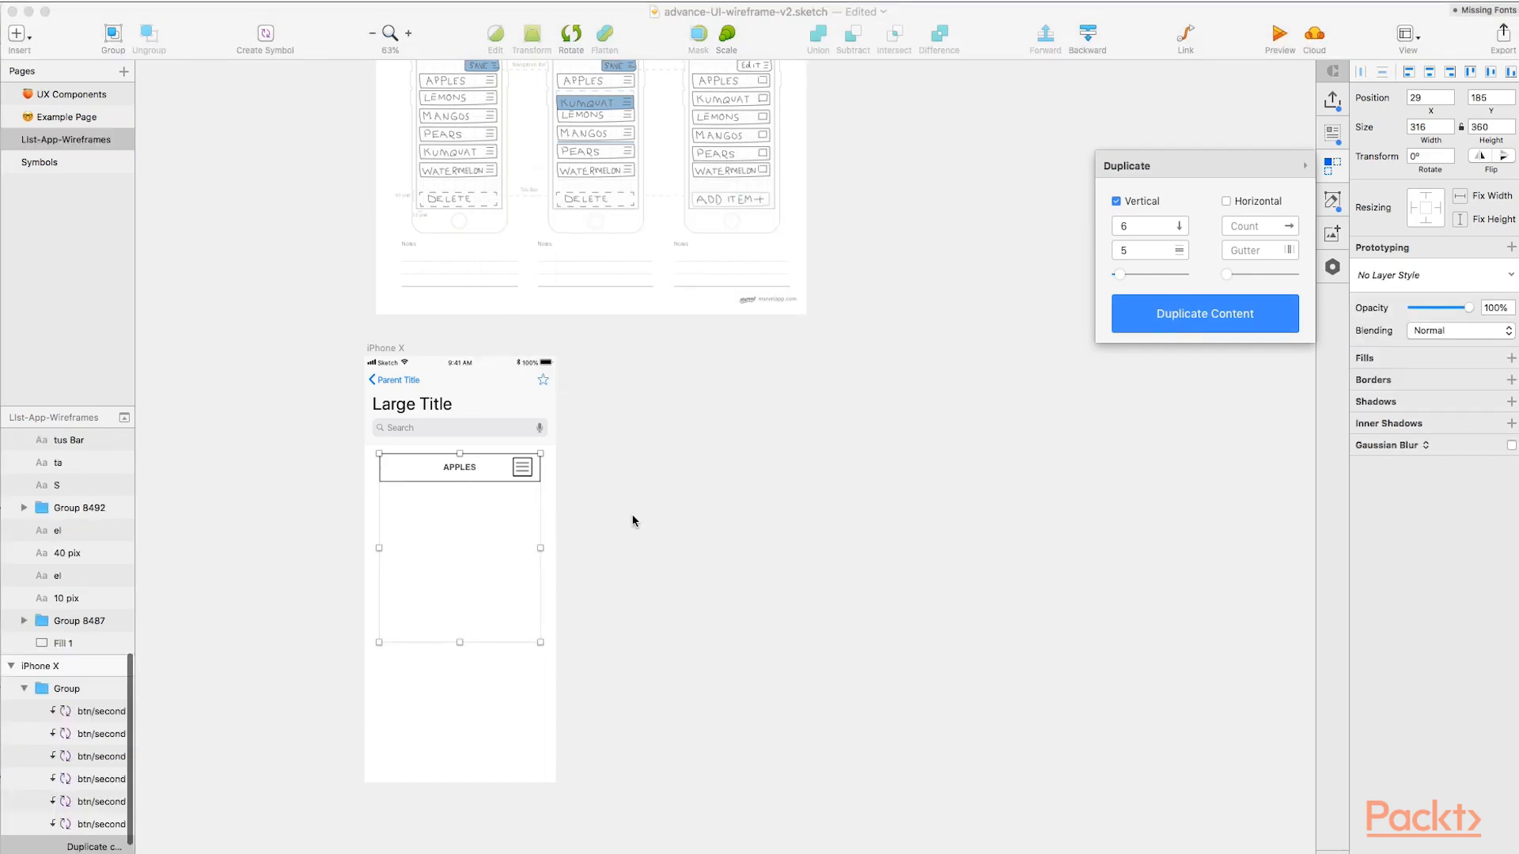
Stretch the group of duplicated buttons downward to a height of 430.
{"action": "left_click", "coordinate": [471, 552]}
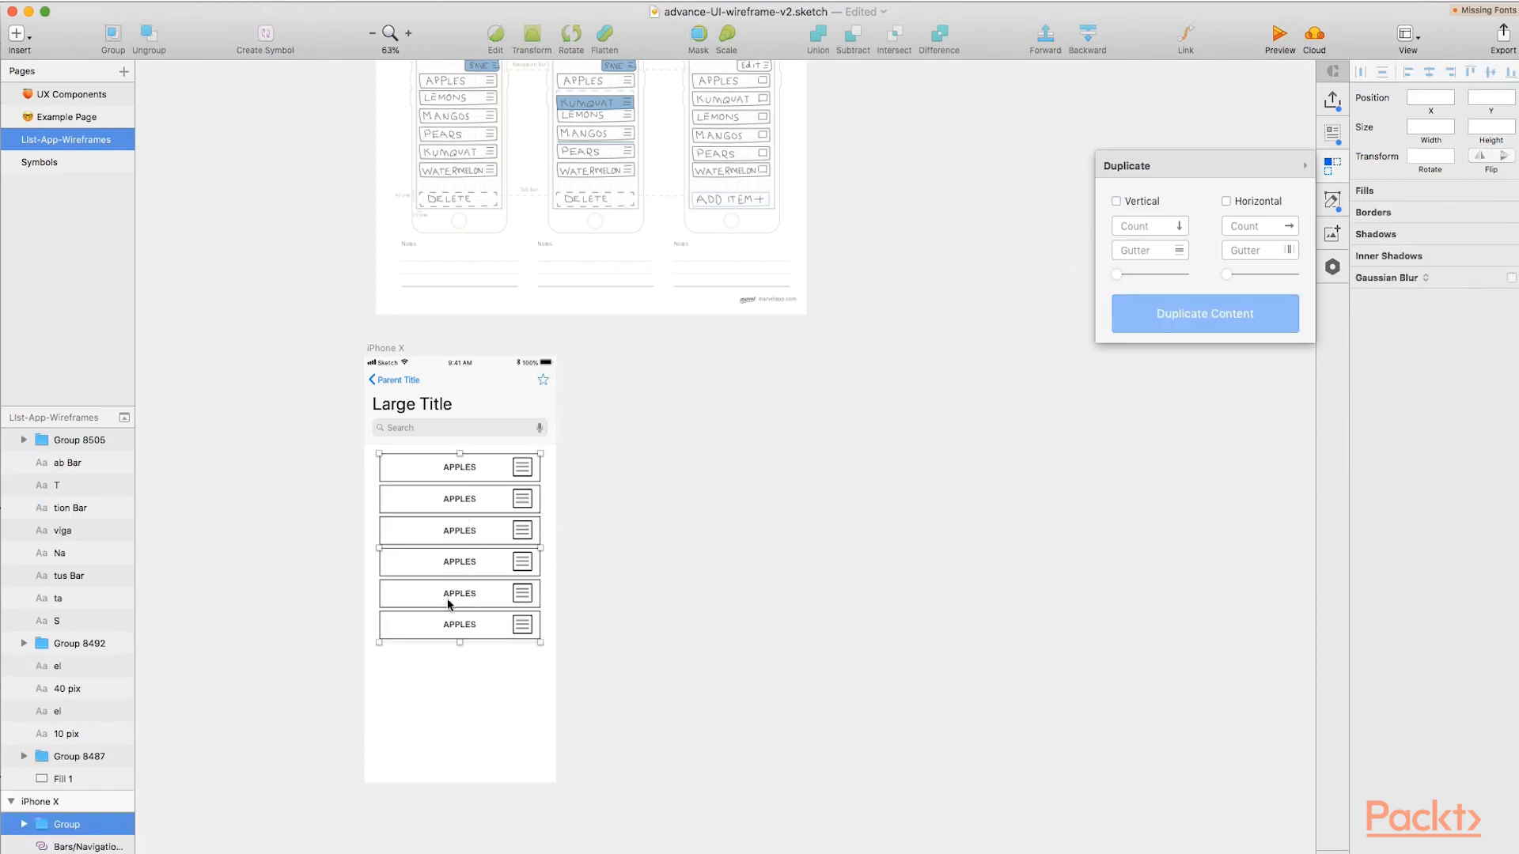
{"action": "left_click", "coordinate": [459, 641]}
{"action": "left_click_drag", "start_coordinate": [459, 644], "coordinate": [458, 679]}
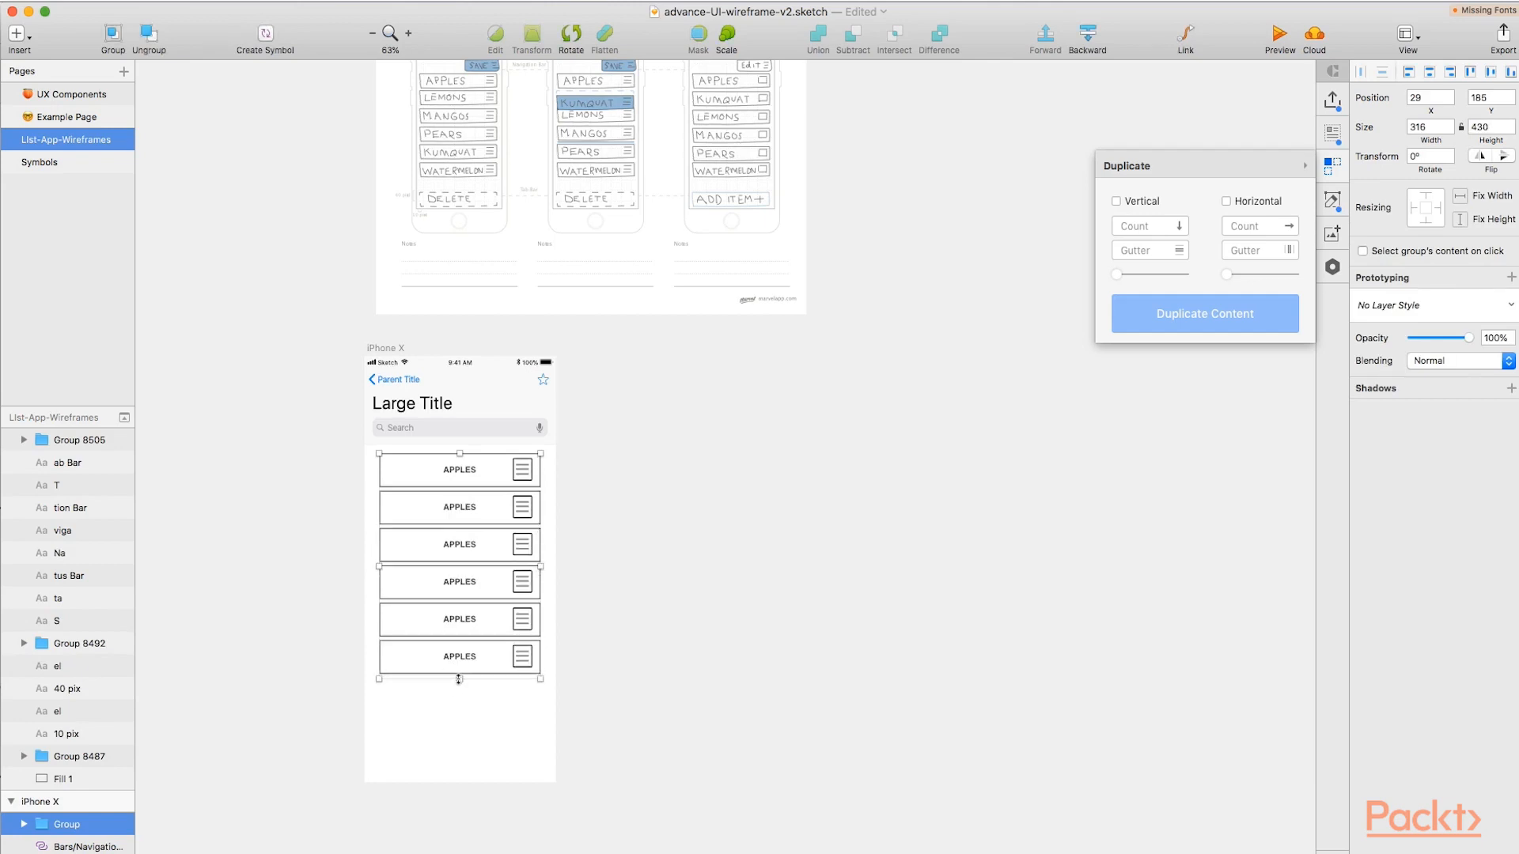
{"action": "scroll", "coordinate": [479, 553], "scroll_direction": "up", "scroll_amount": 1}
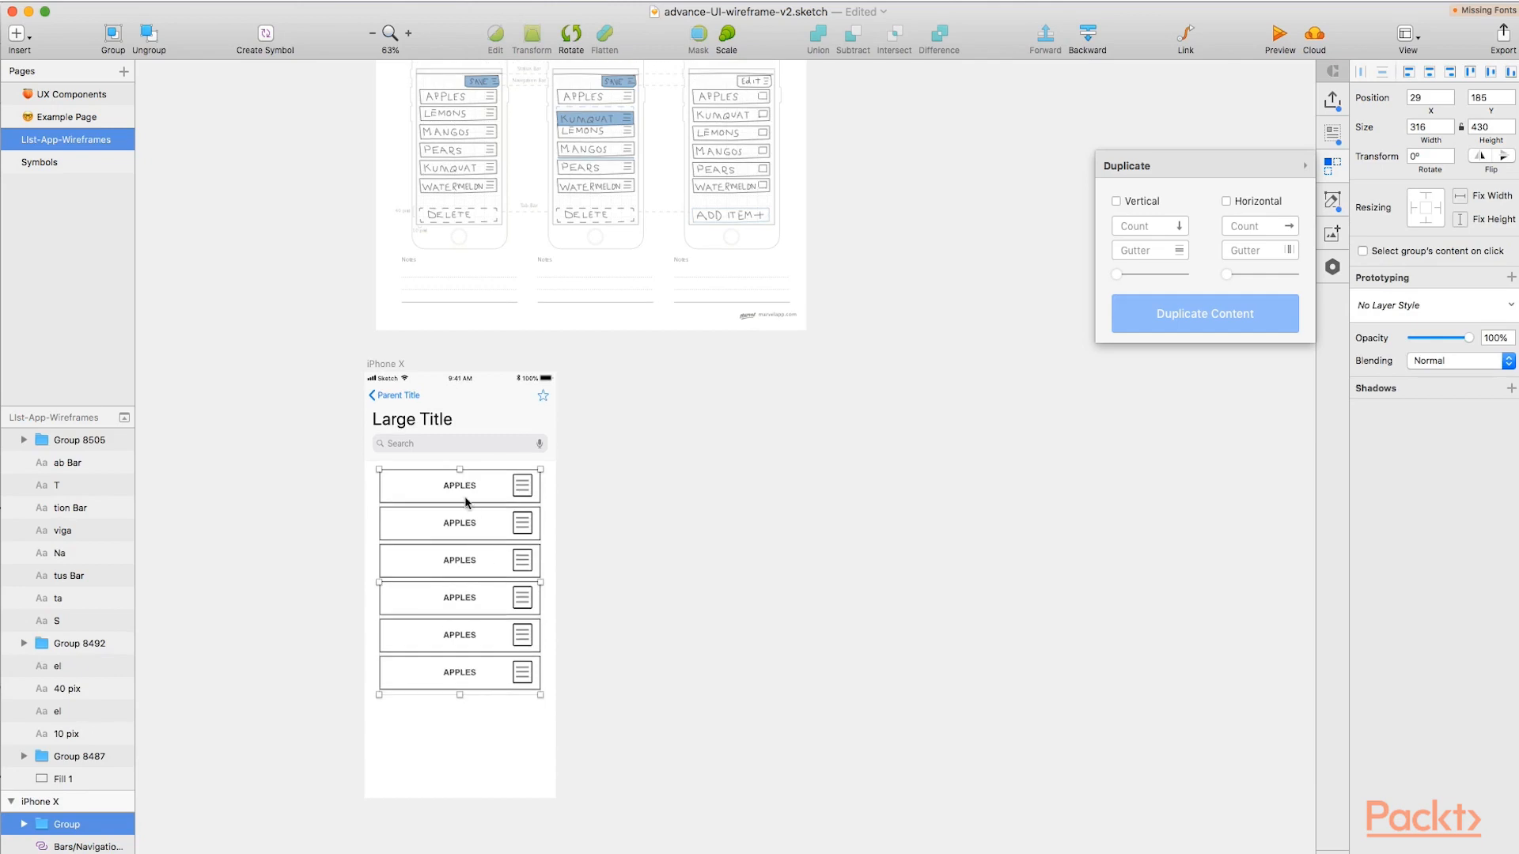
{"action": "scroll", "coordinate": [56, 751], "scroll_direction": "down", "scroll_amount": 1}
{"action": "scroll", "coordinate": [56, 759], "scroll_direction": "up", "scroll_amount": 1}
Expand the button group's layers and override the second button's label with LEMONS.
{"action": "left_click", "coordinate": [24, 824]}
{"action": "scroll", "coordinate": [87, 791], "scroll_direction": "down", "scroll_amount": 4}
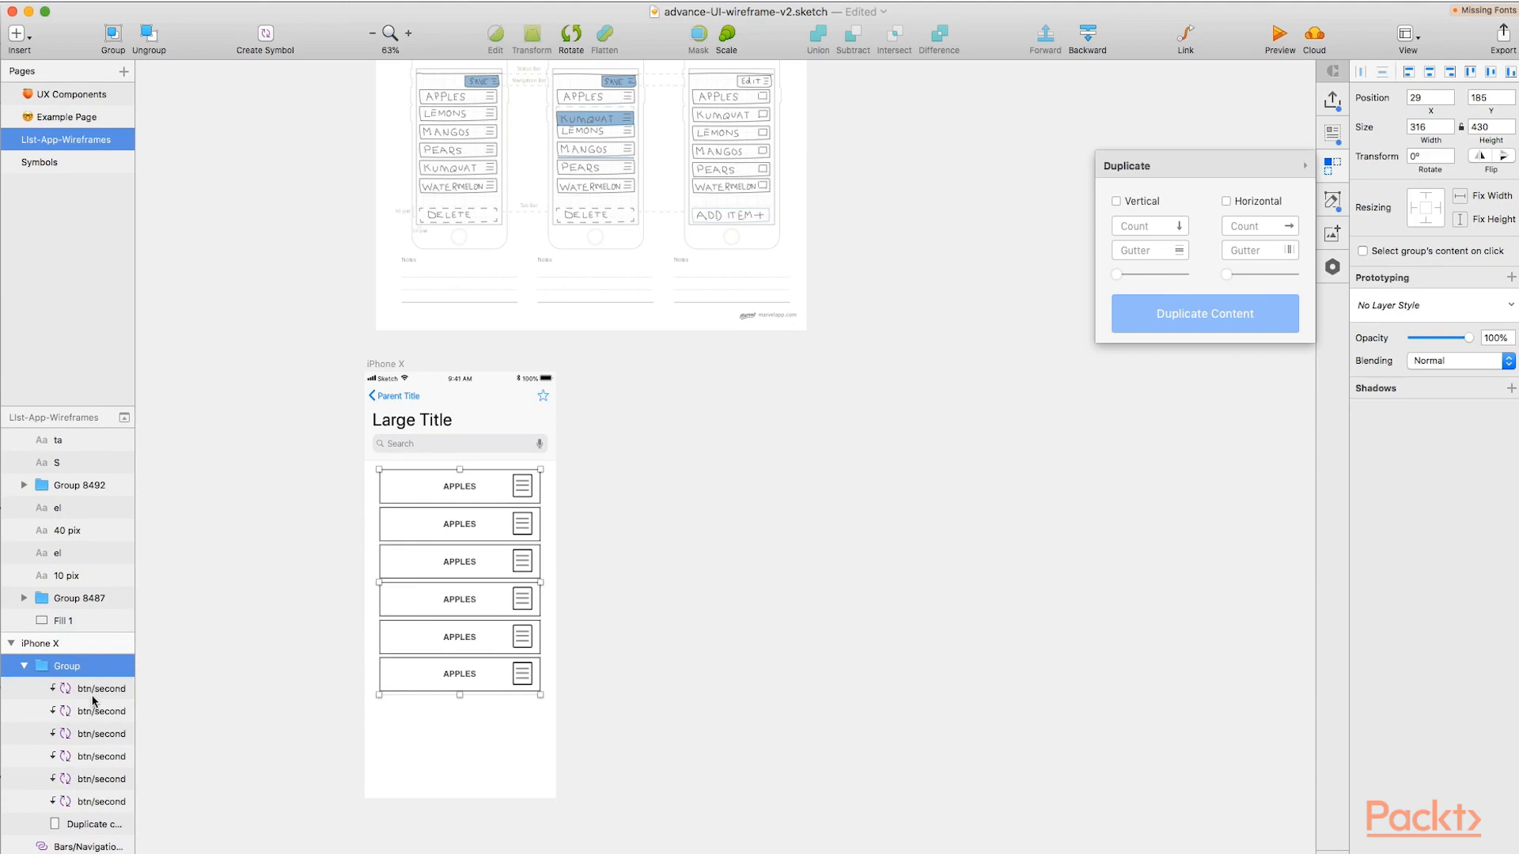
{"action": "left_click", "coordinate": [95, 733]}
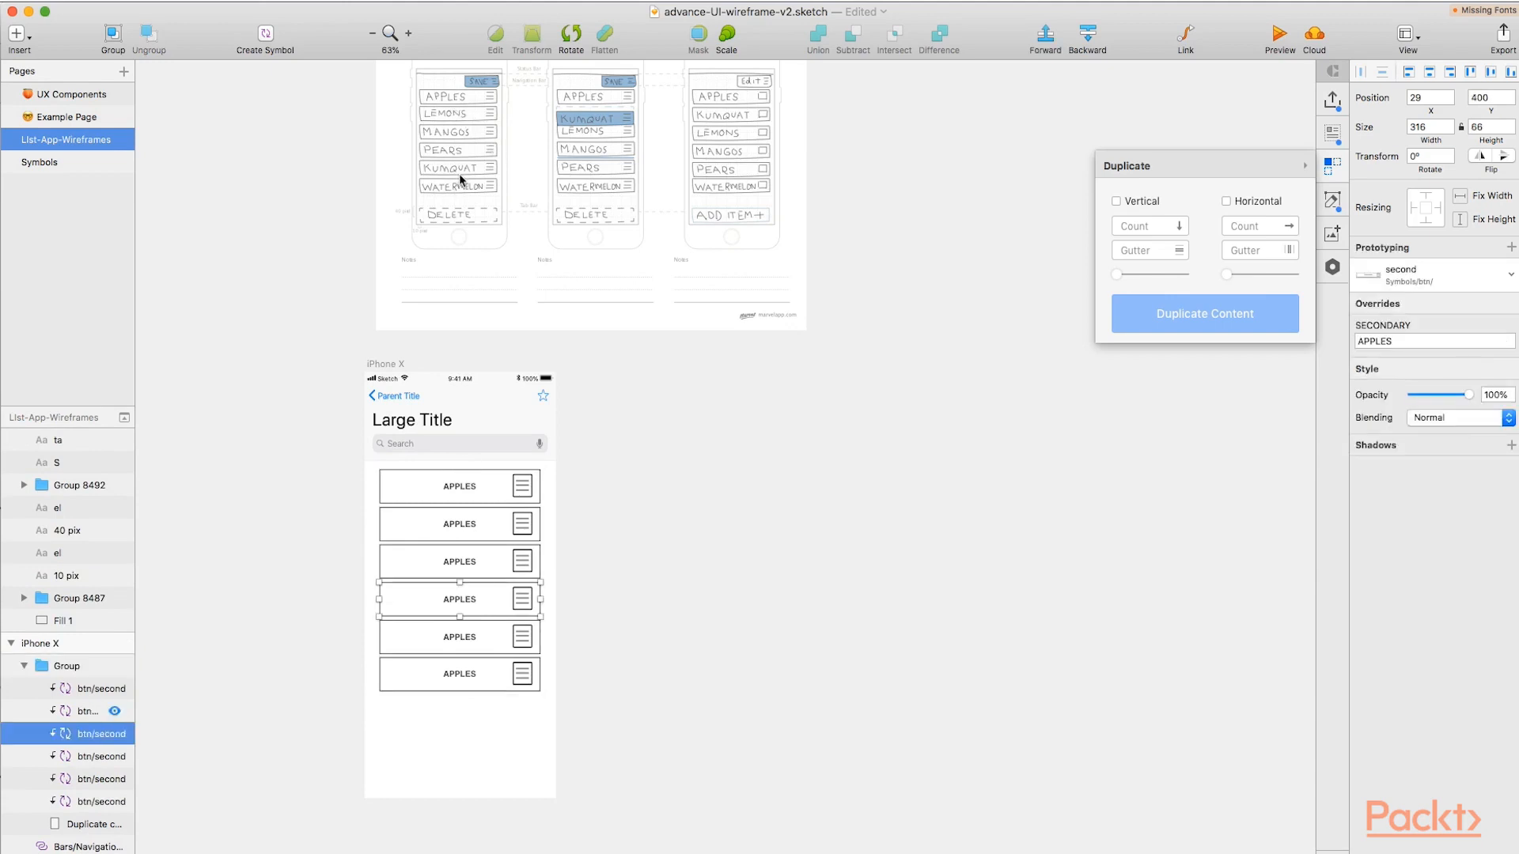
{"action": "left_click", "coordinate": [438, 533]}
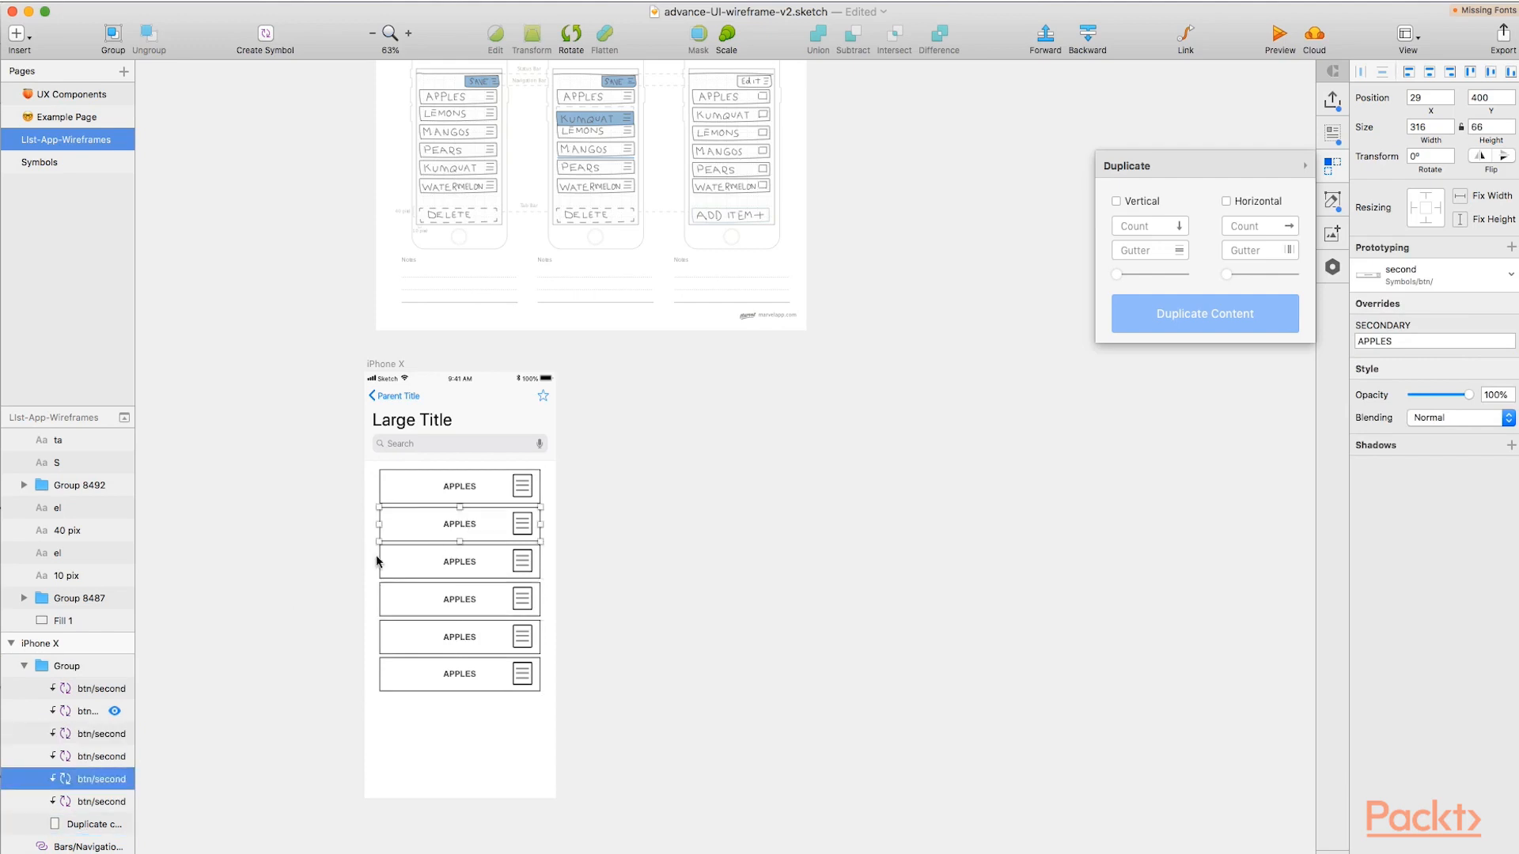
{"action": "double_click", "coordinate": [1401, 341]}
{"action": "type", "text": "LEMONS"}
Override the third button's label with MANGOS and the fourth button's label with PEARS.
{"action": "left_click", "coordinate": [497, 576]}
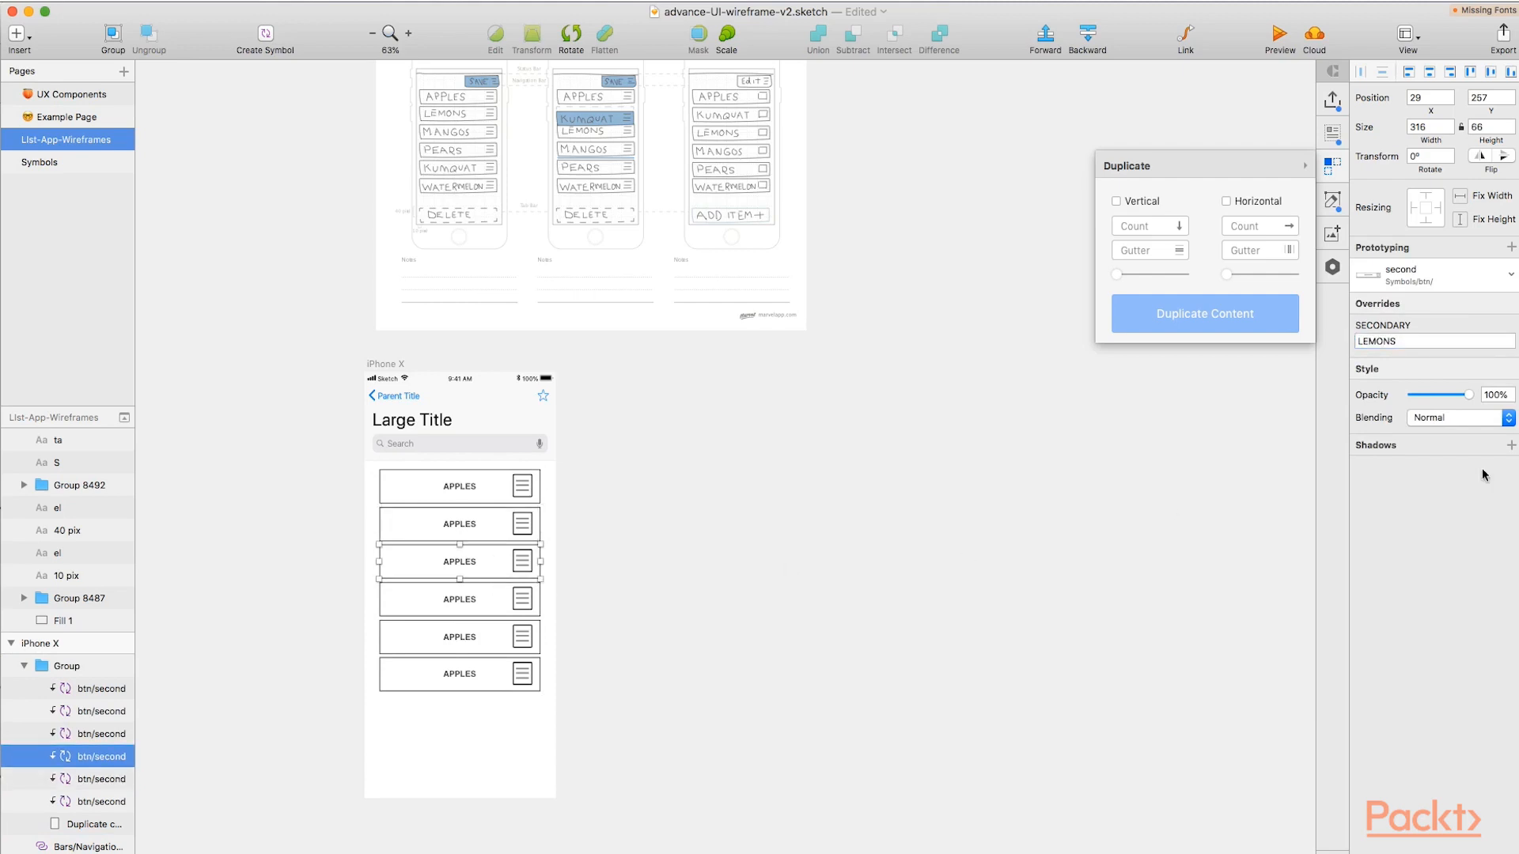
{"action": "double_click", "coordinate": [1380, 341]}
{"action": "type", "text": "MANGOS"}
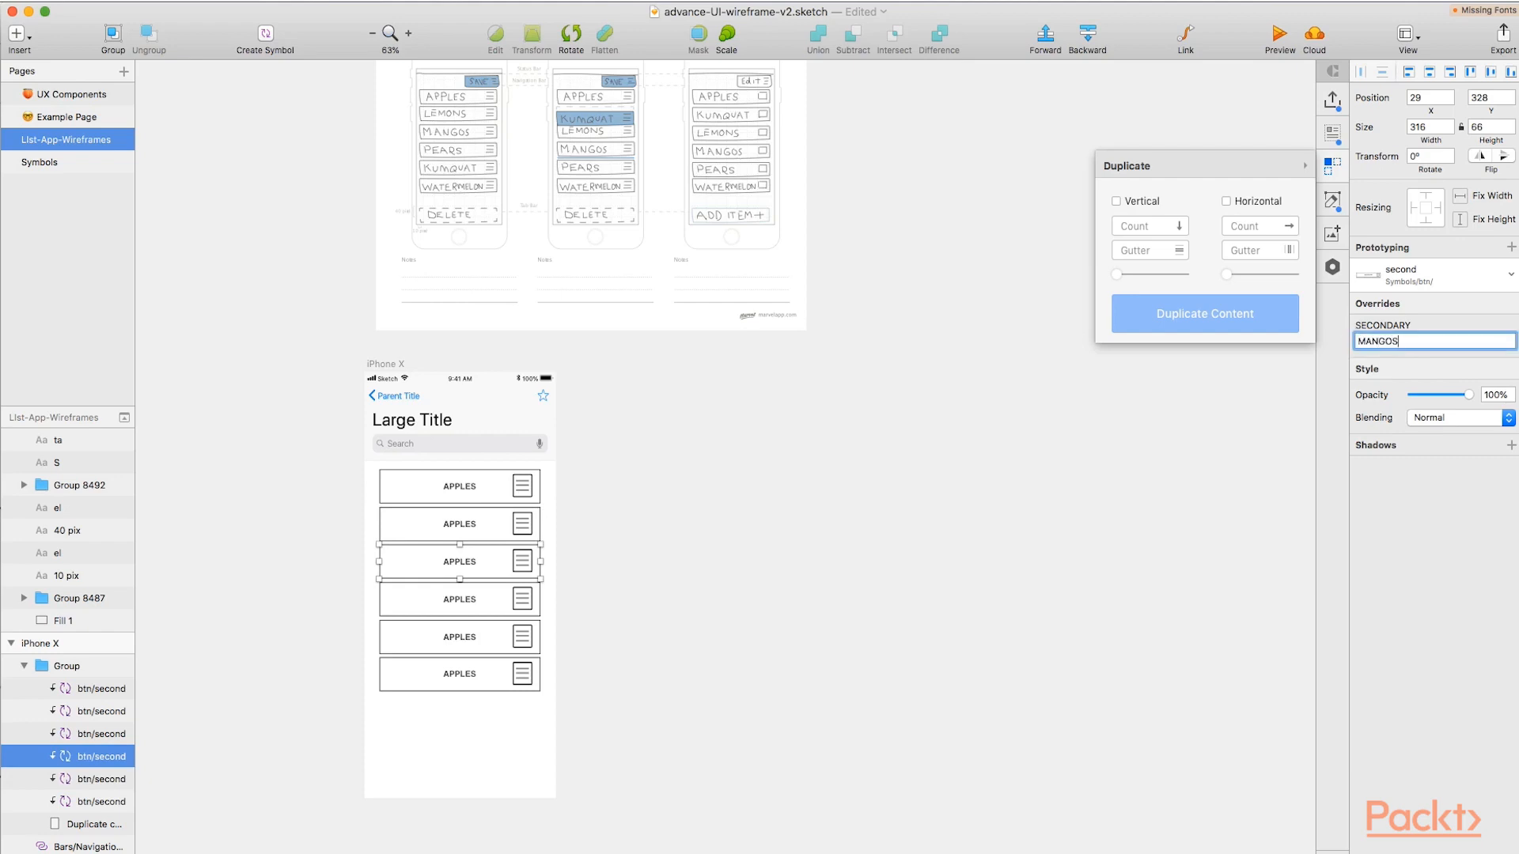
{"action": "left_click", "coordinate": [448, 605]}
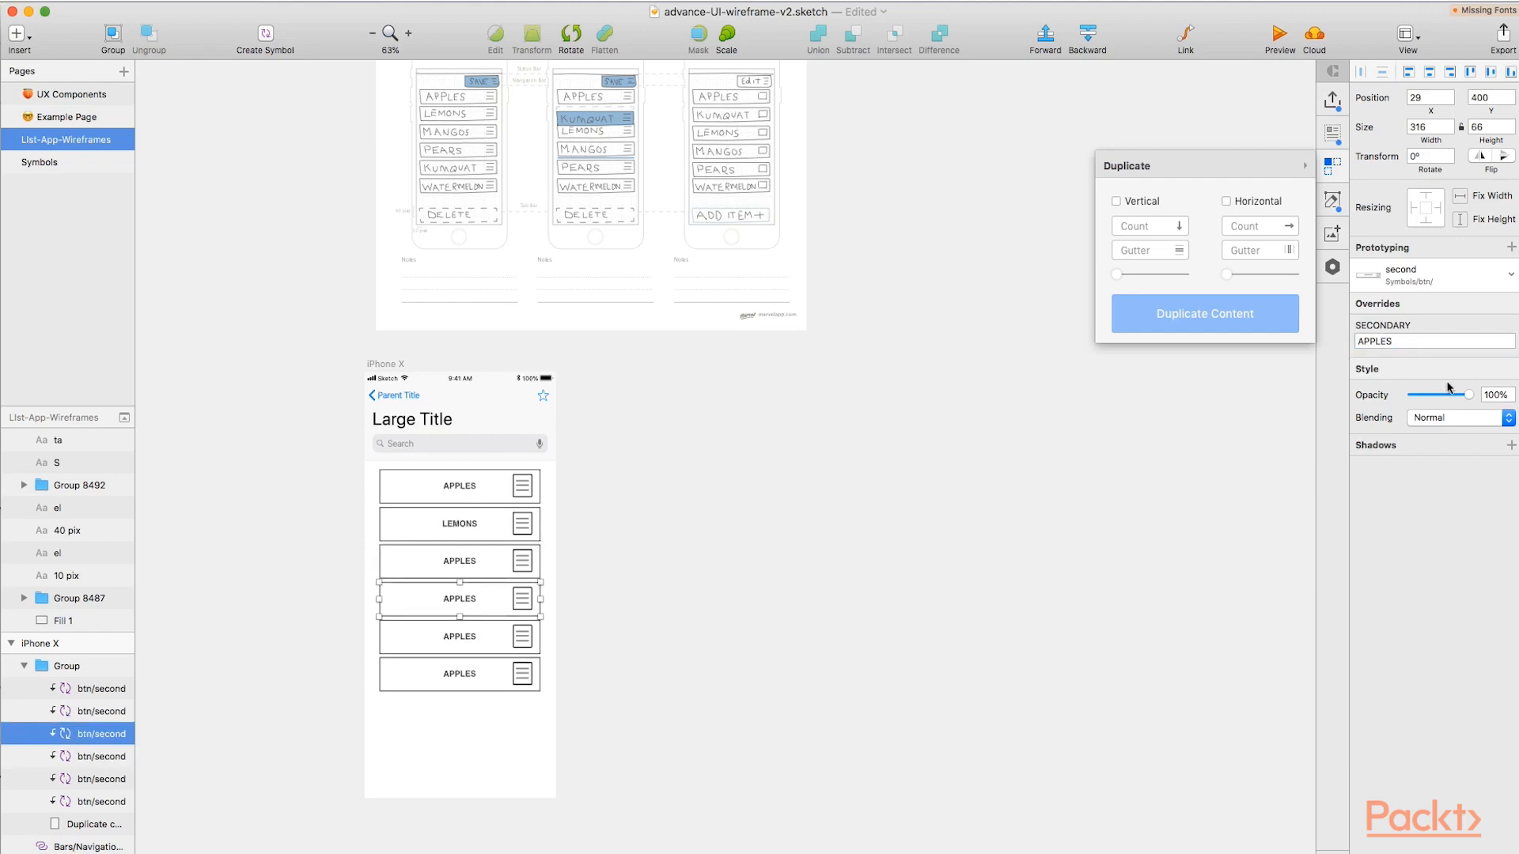
{"action": "double_click", "coordinate": [1404, 340]}
{"action": "type", "text": "PEARS"}
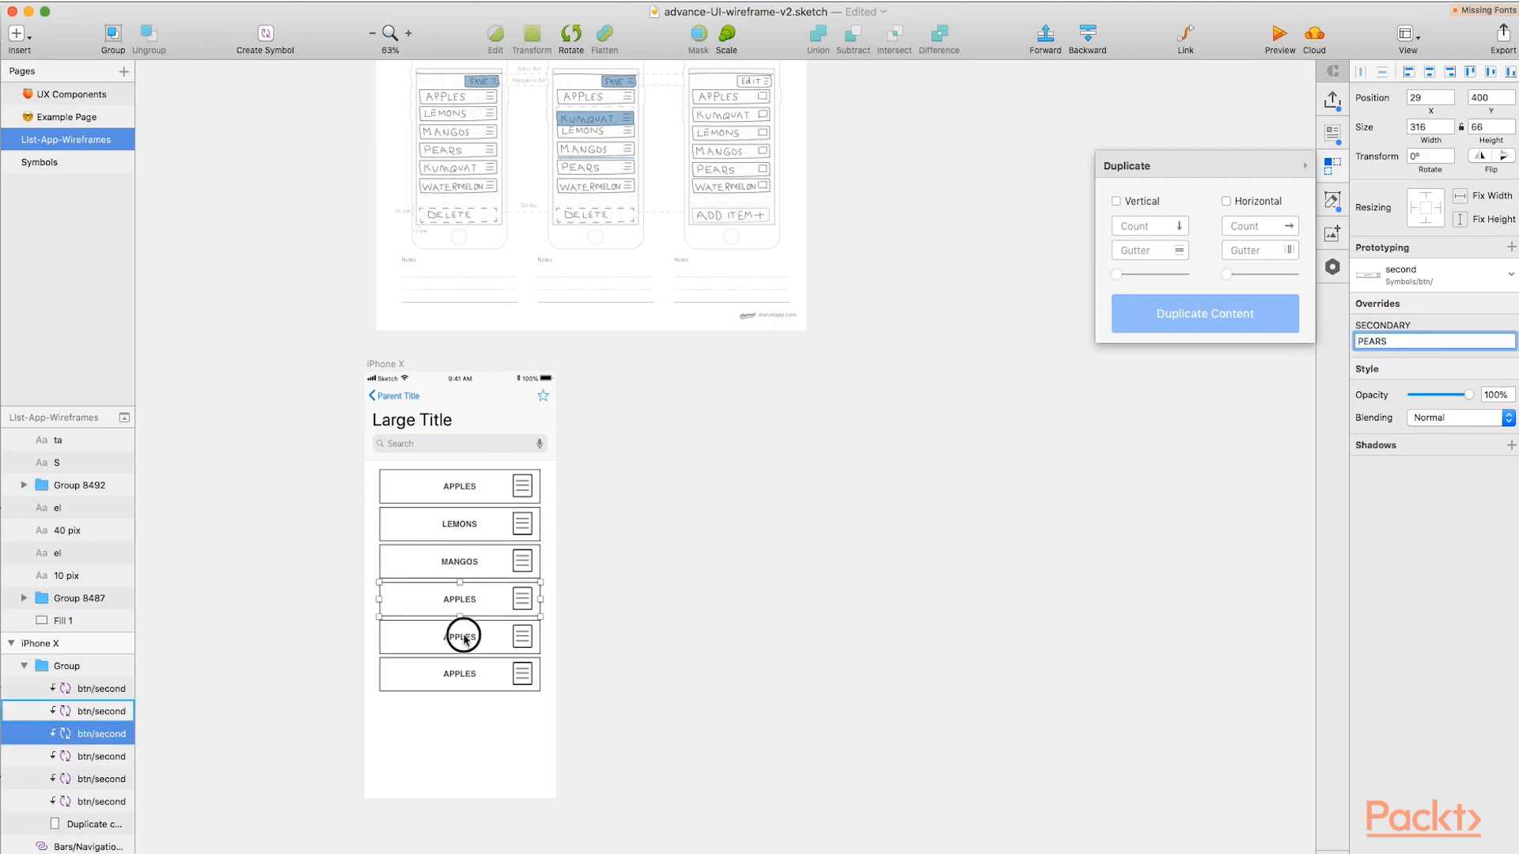
Override the fifth button's label with KUMQUATS and the last button's label with WATERMELON.
{"action": "left_click", "coordinate": [463, 636]}
{"action": "double_click", "coordinate": [1400, 341]}
{"action": "type", "text": "KI"}
{"action": "type", "text": "MQUATS"}
{"action": "left_click", "coordinate": [503, 673]}
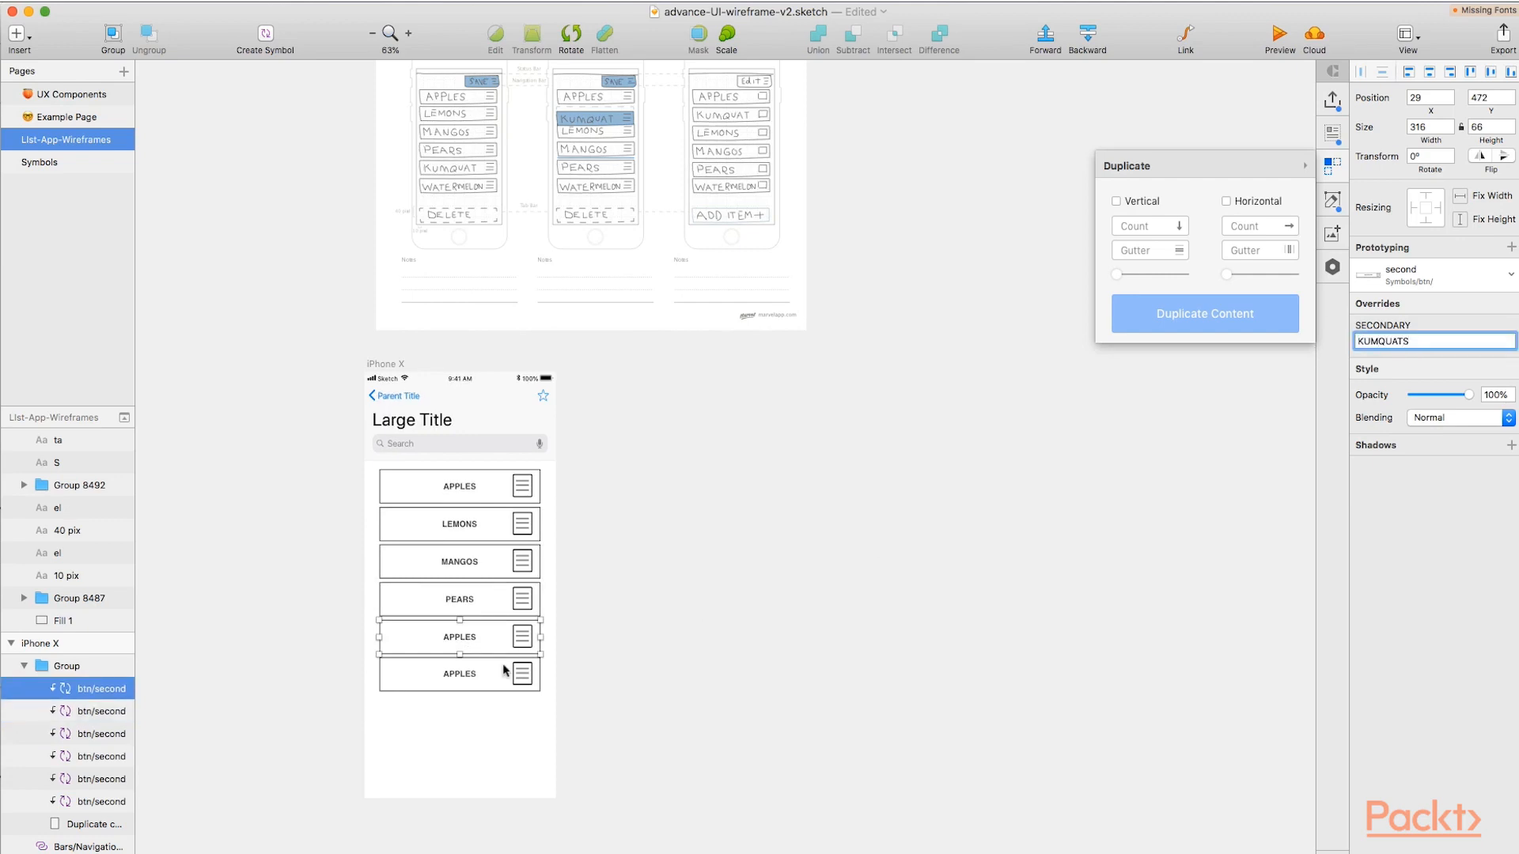
{"action": "double_click", "coordinate": [1420, 341]}
{"action": "type", "text": "WATERMELON"}
{"action": "left_click", "coordinate": [735, 547]}
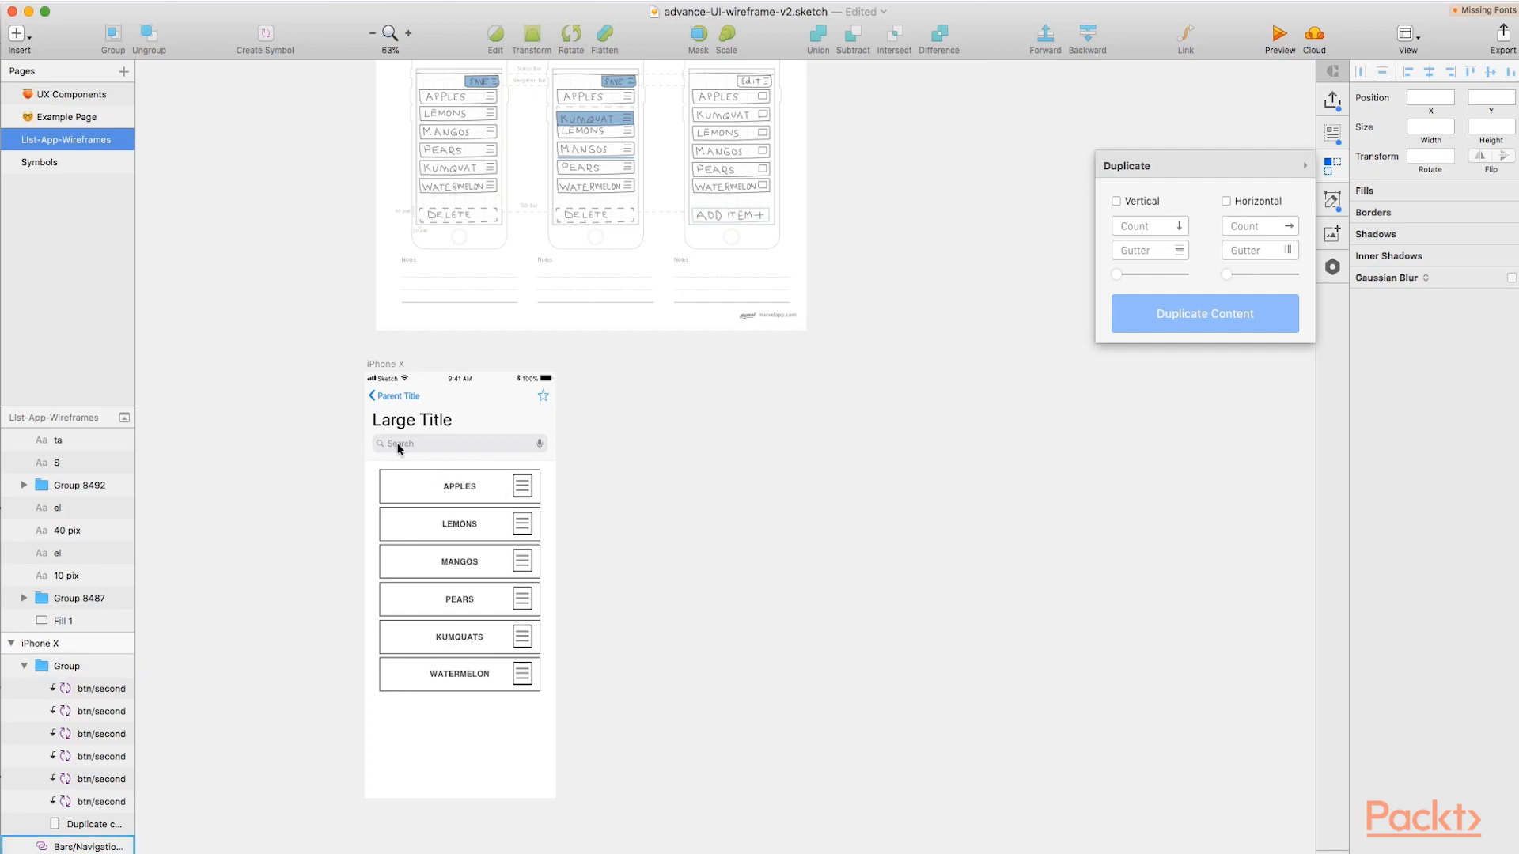
Show the layout columns over the enlarged fruit list and select the iPhone X artboard.
{"action": "scroll", "coordinate": [465, 647], "scroll_direction": "down", "scroll_amount": 1}
{"action": "scroll", "coordinate": [463, 643], "scroll_direction": "up", "scroll_amount": 5}
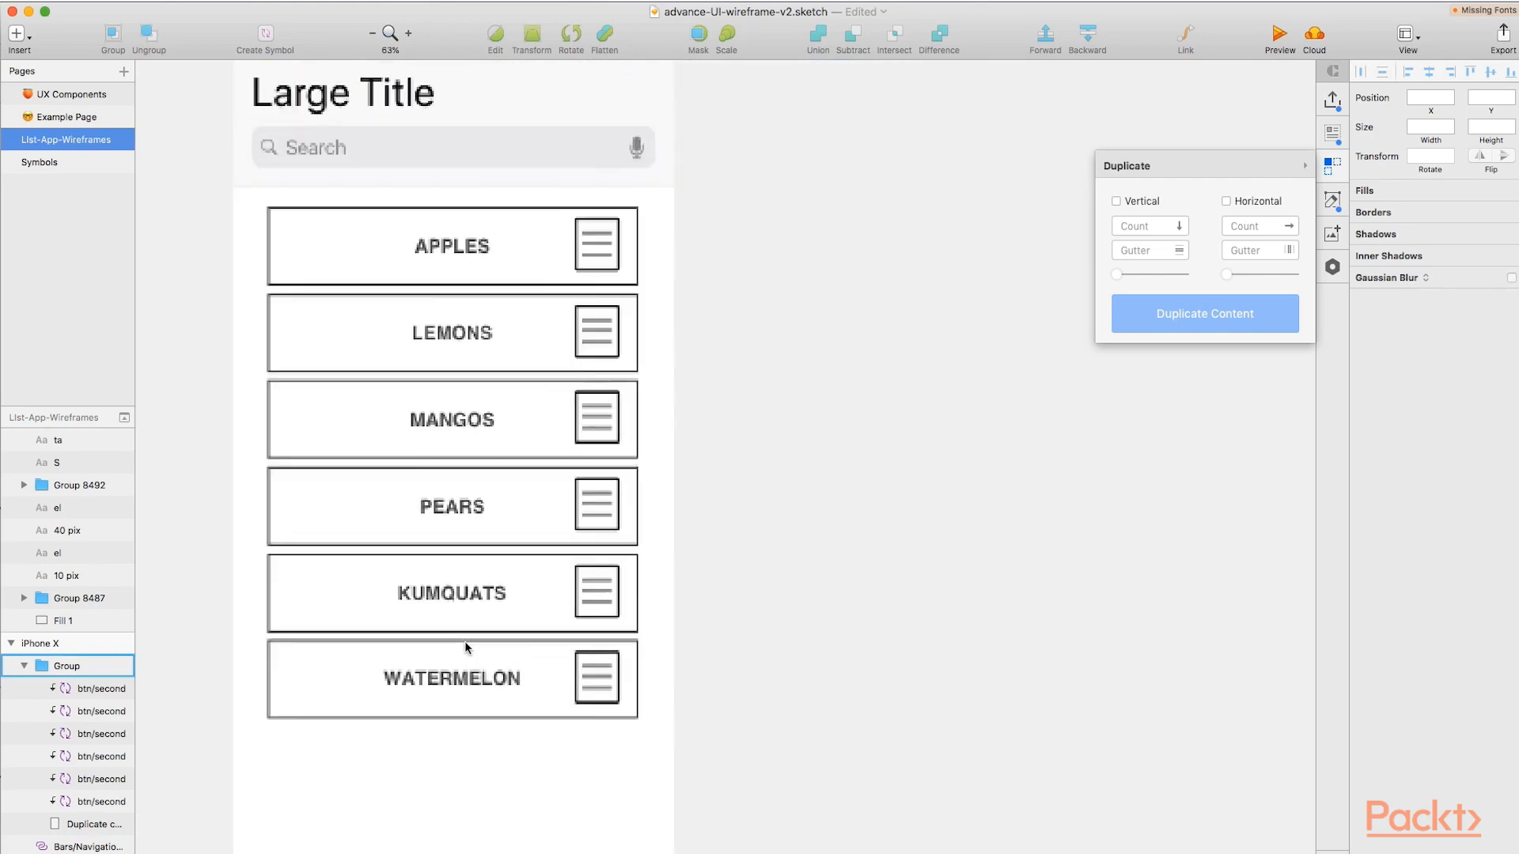
{"action": "scroll", "coordinate": [443, 553], "scroll_direction": "up", "scroll_amount": 2}
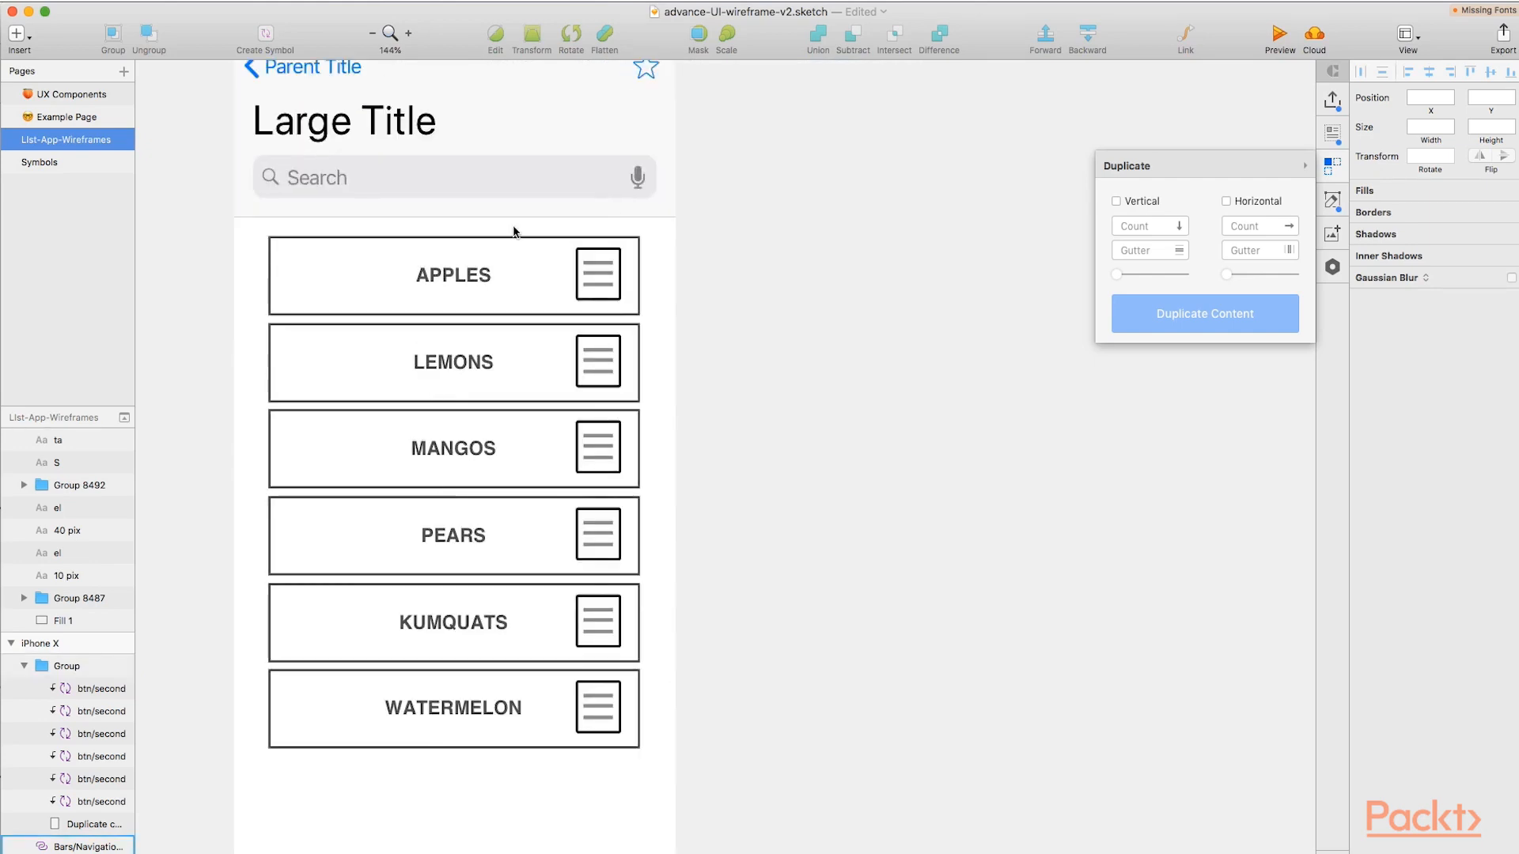
{"action": "left_click", "coordinate": [1418, 48]}
{"action": "left_click", "coordinate": [1418, 45]}
{"action": "left_click", "coordinate": [1416, 44]}
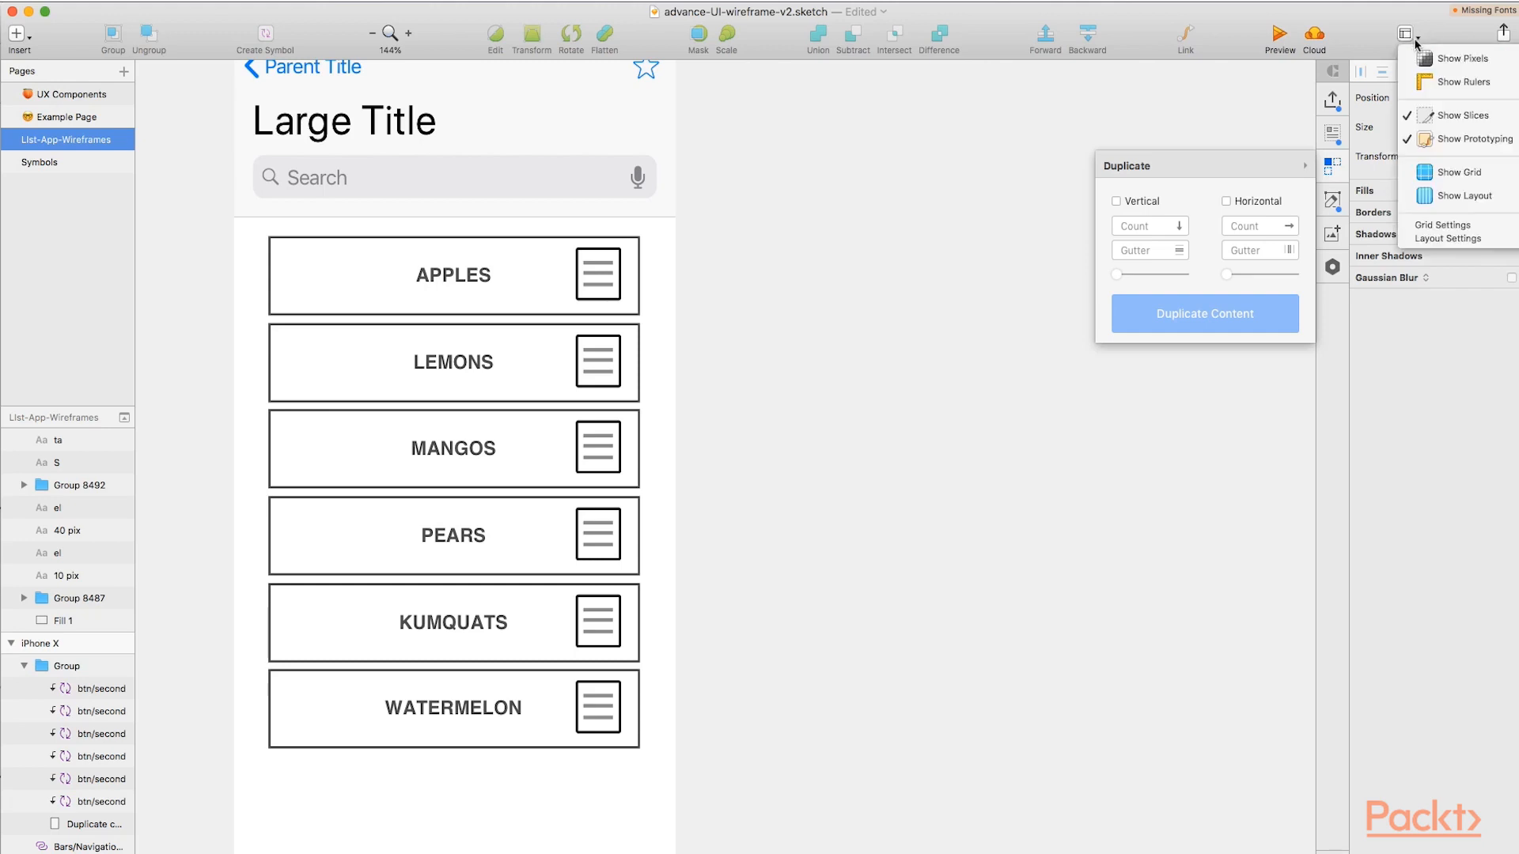
{"action": "left_click", "coordinate": [1441, 196]}
{"action": "scroll", "coordinate": [479, 363], "scroll_direction": "up", "scroll_amount": 1}
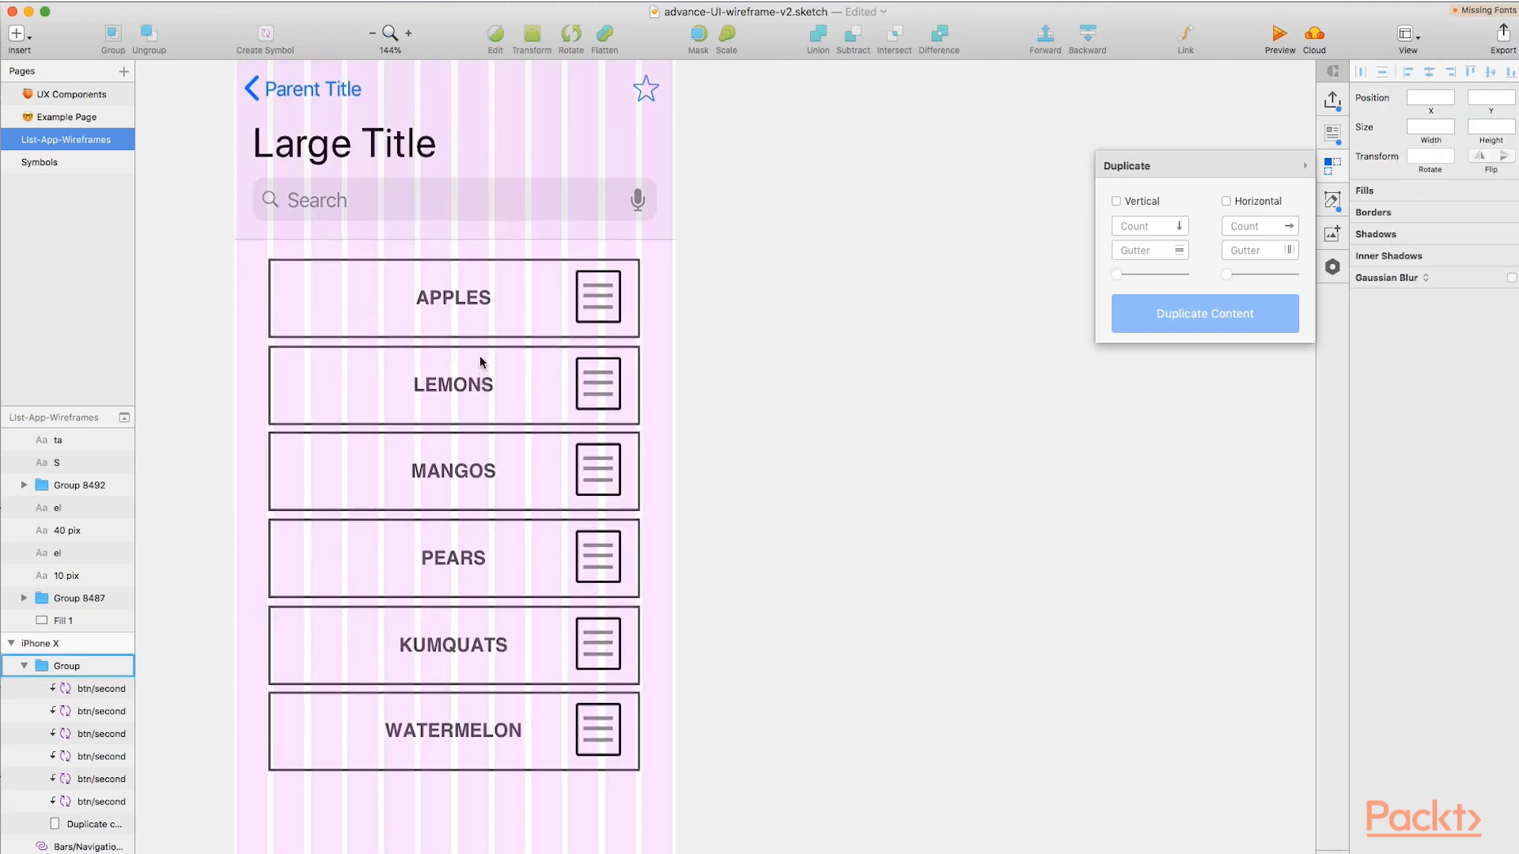
{"action": "scroll", "coordinate": [480, 354], "scroll_direction": "up", "scroll_amount": 2}
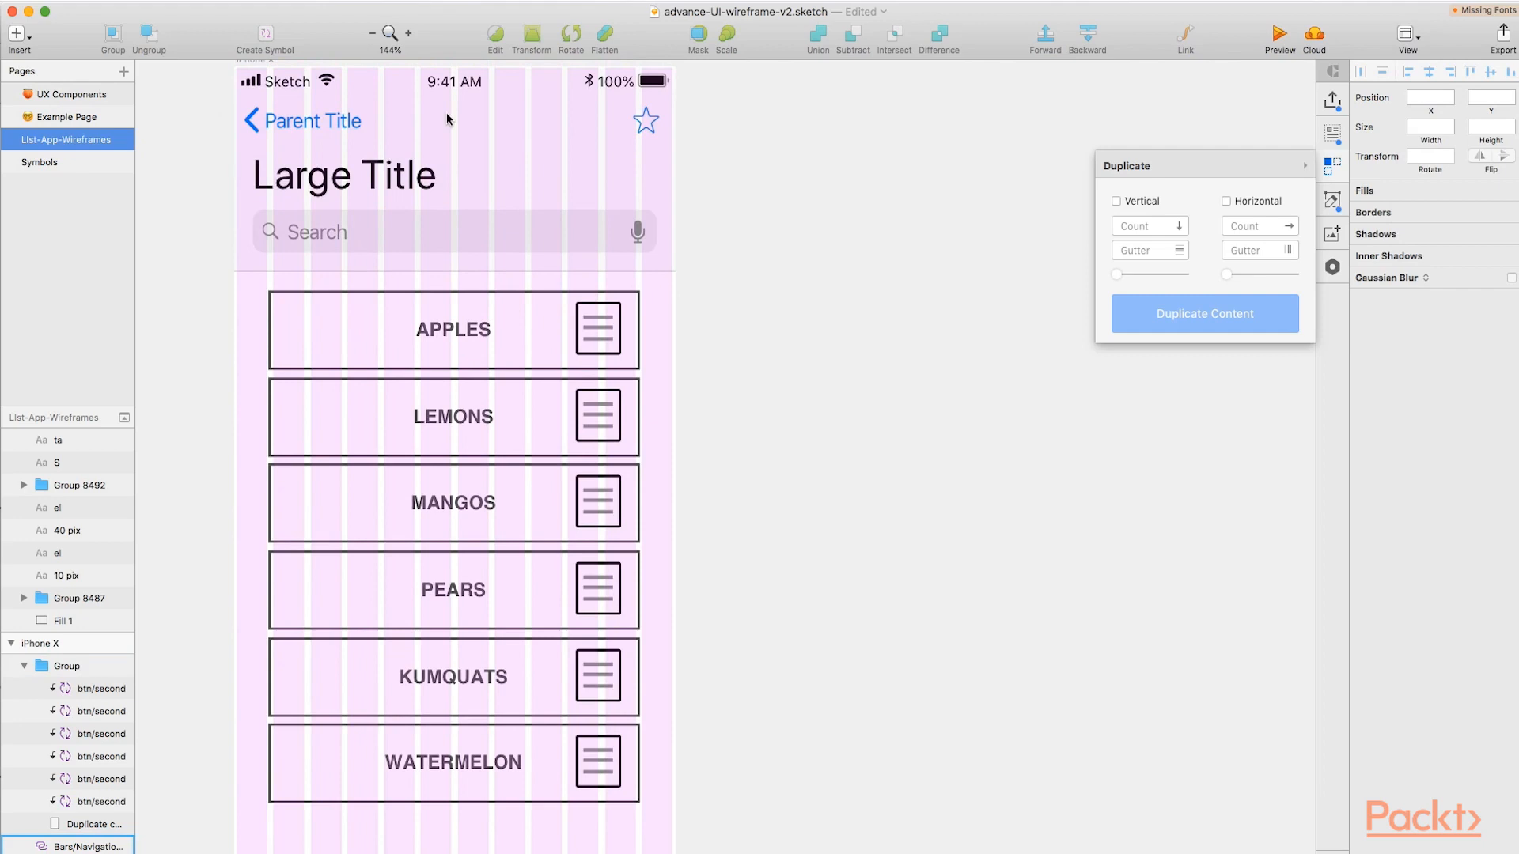
{"action": "scroll", "coordinate": [478, 207], "scroll_direction": "up", "scroll_amount": 1}
{"action": "left_click", "coordinate": [247, 79]}
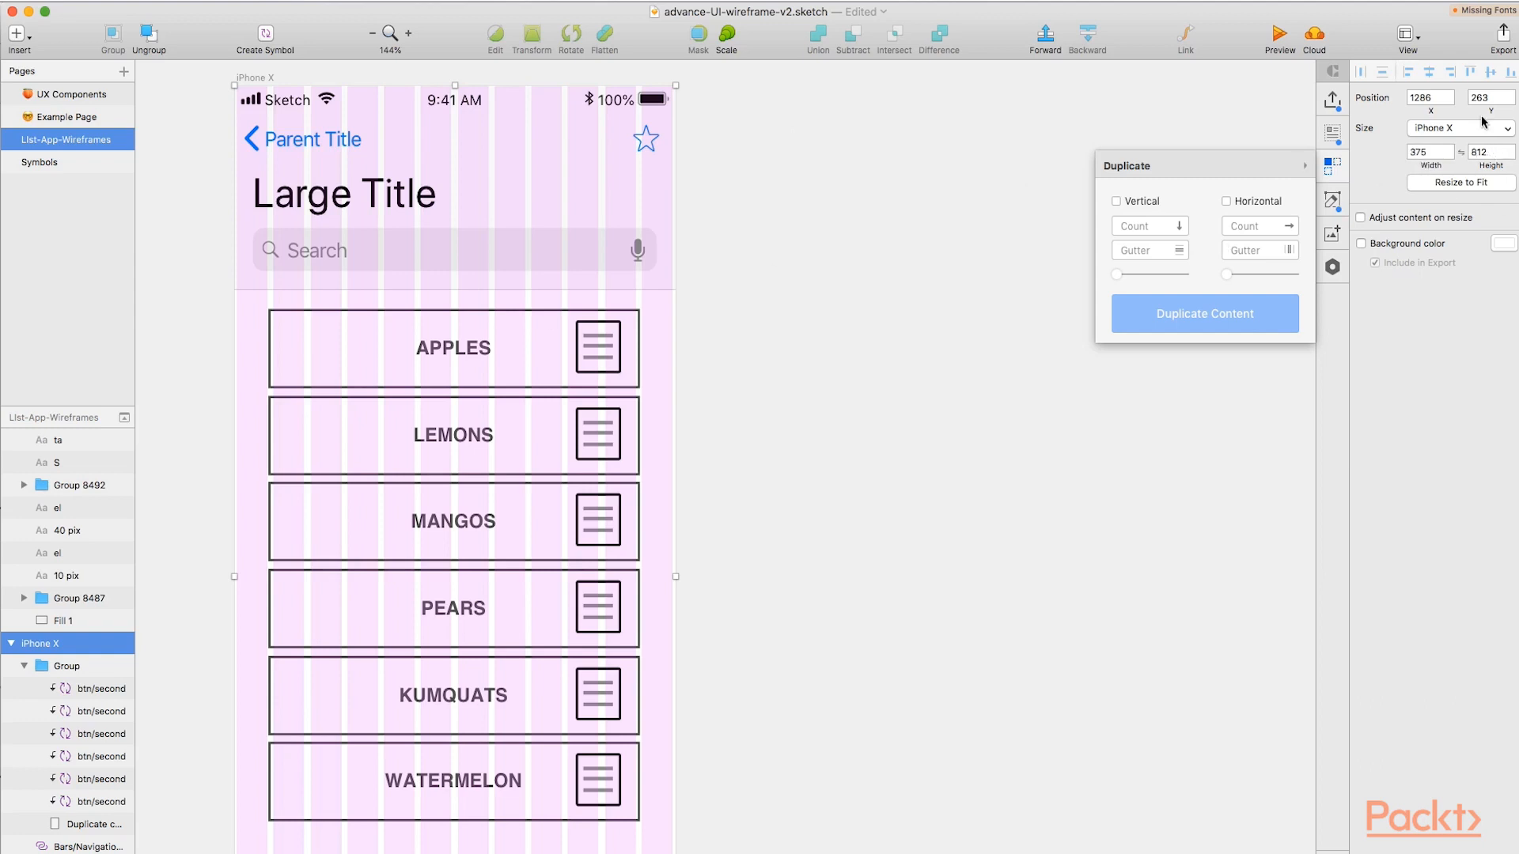
{"action": "left_click", "coordinate": [1408, 36]}
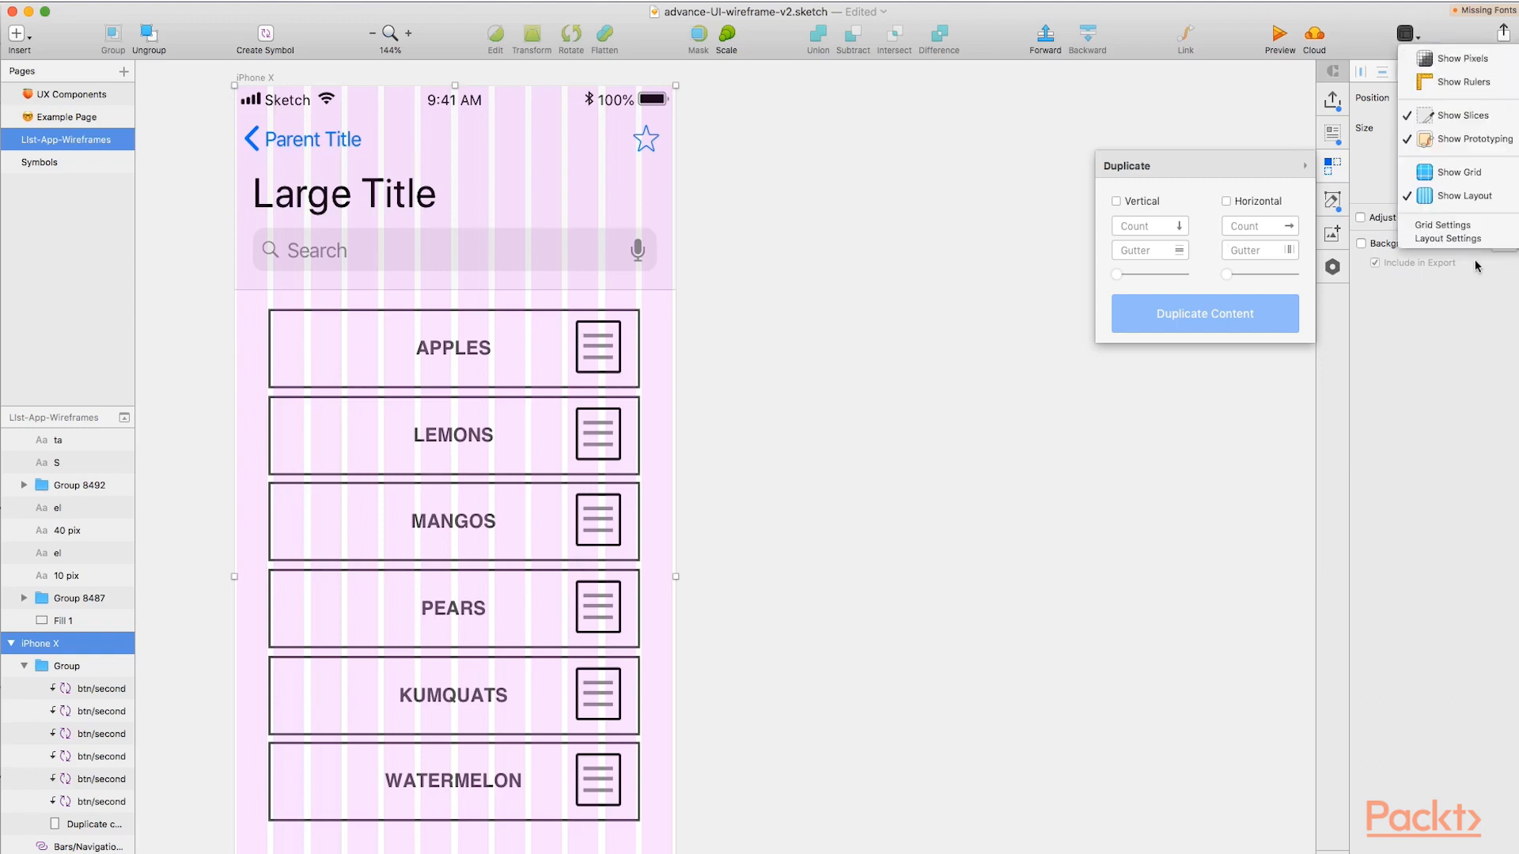
{"action": "left_click", "coordinate": [1466, 226]}
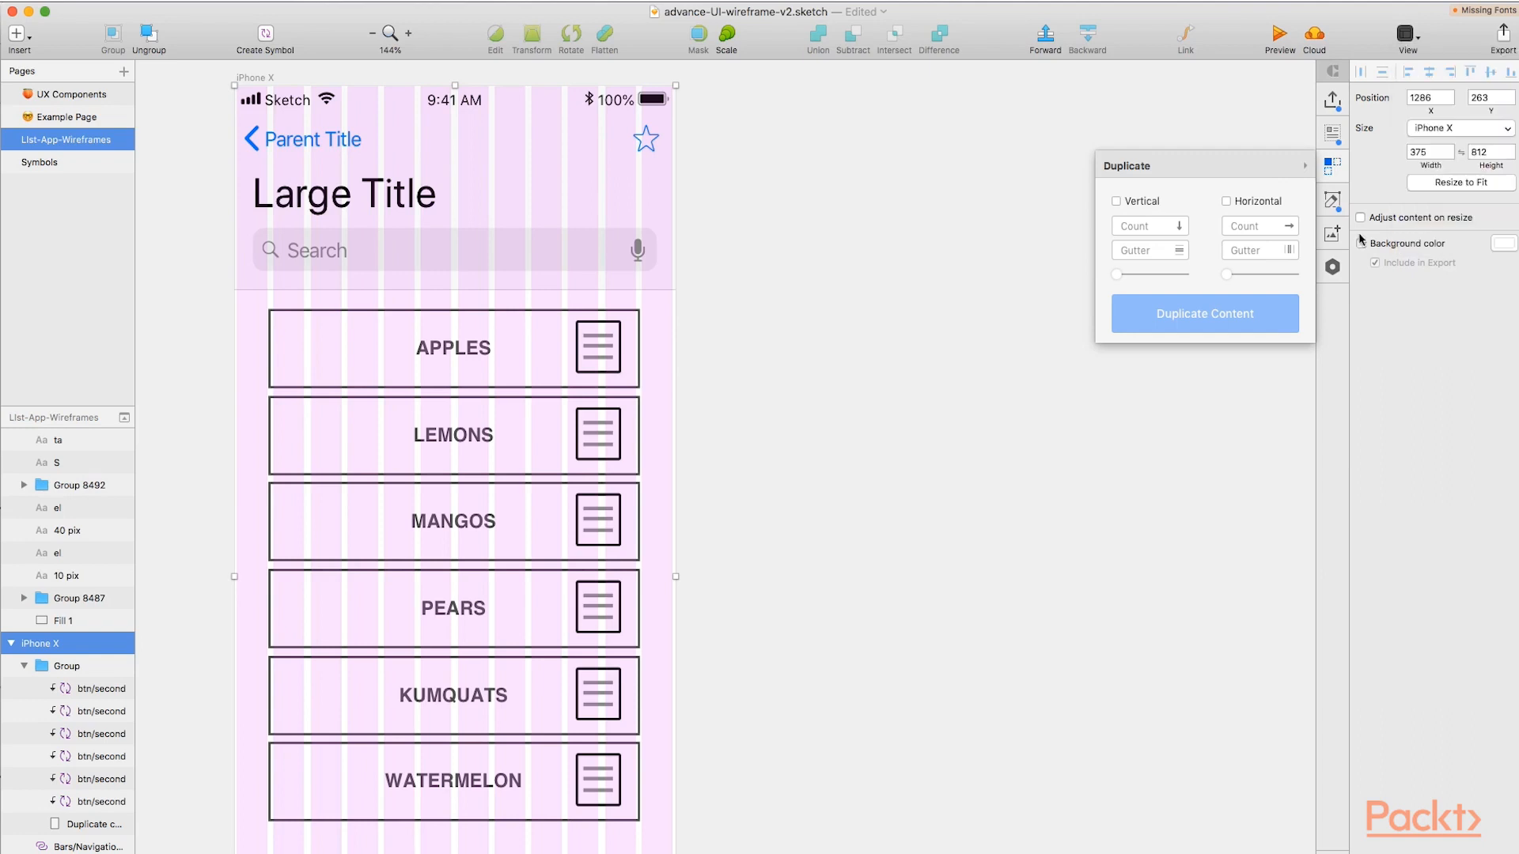
{"action": "left_click", "coordinate": [843, 240]}
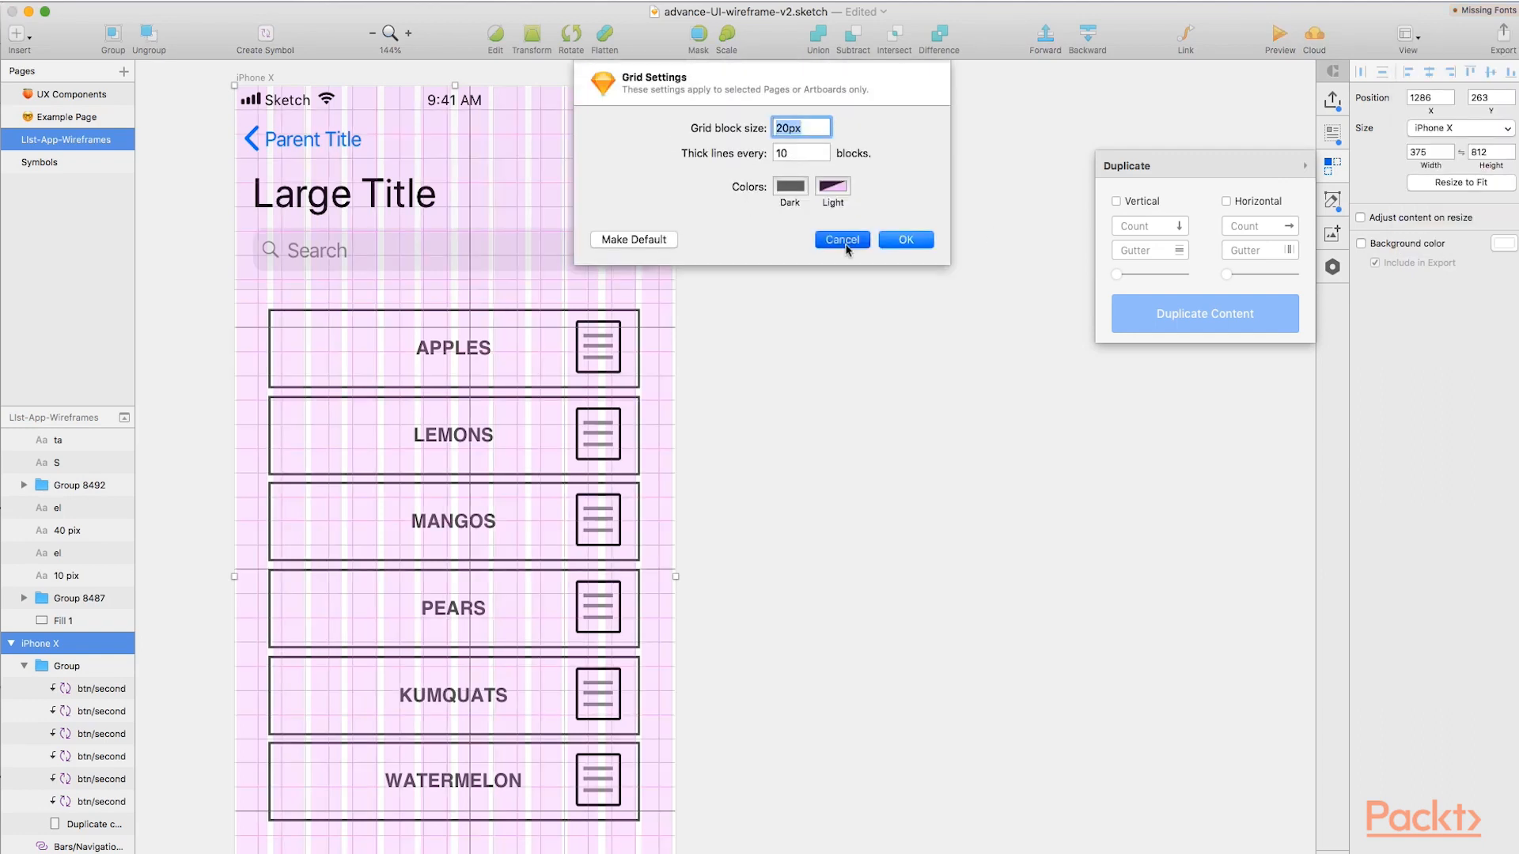
Set the column layout's gutter width to 10 px and its column width to 21 px.
{"action": "left_click", "coordinate": [1448, 238]}
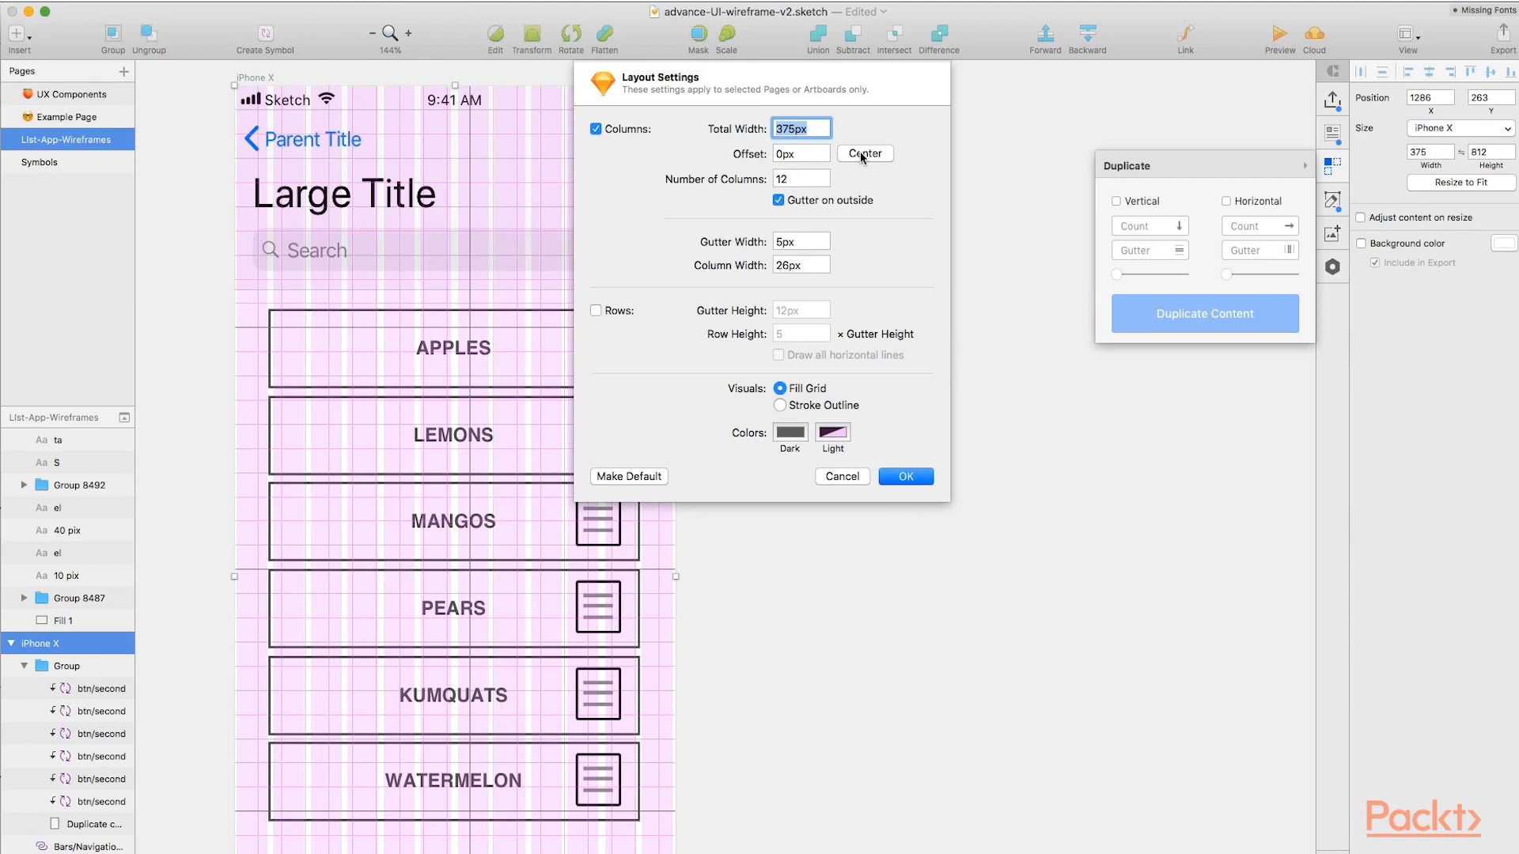
{"action": "left_click", "coordinate": [787, 265]}
{"action": "key", "text": "shift+Tab"}
{"action": "type", "text": "1"}
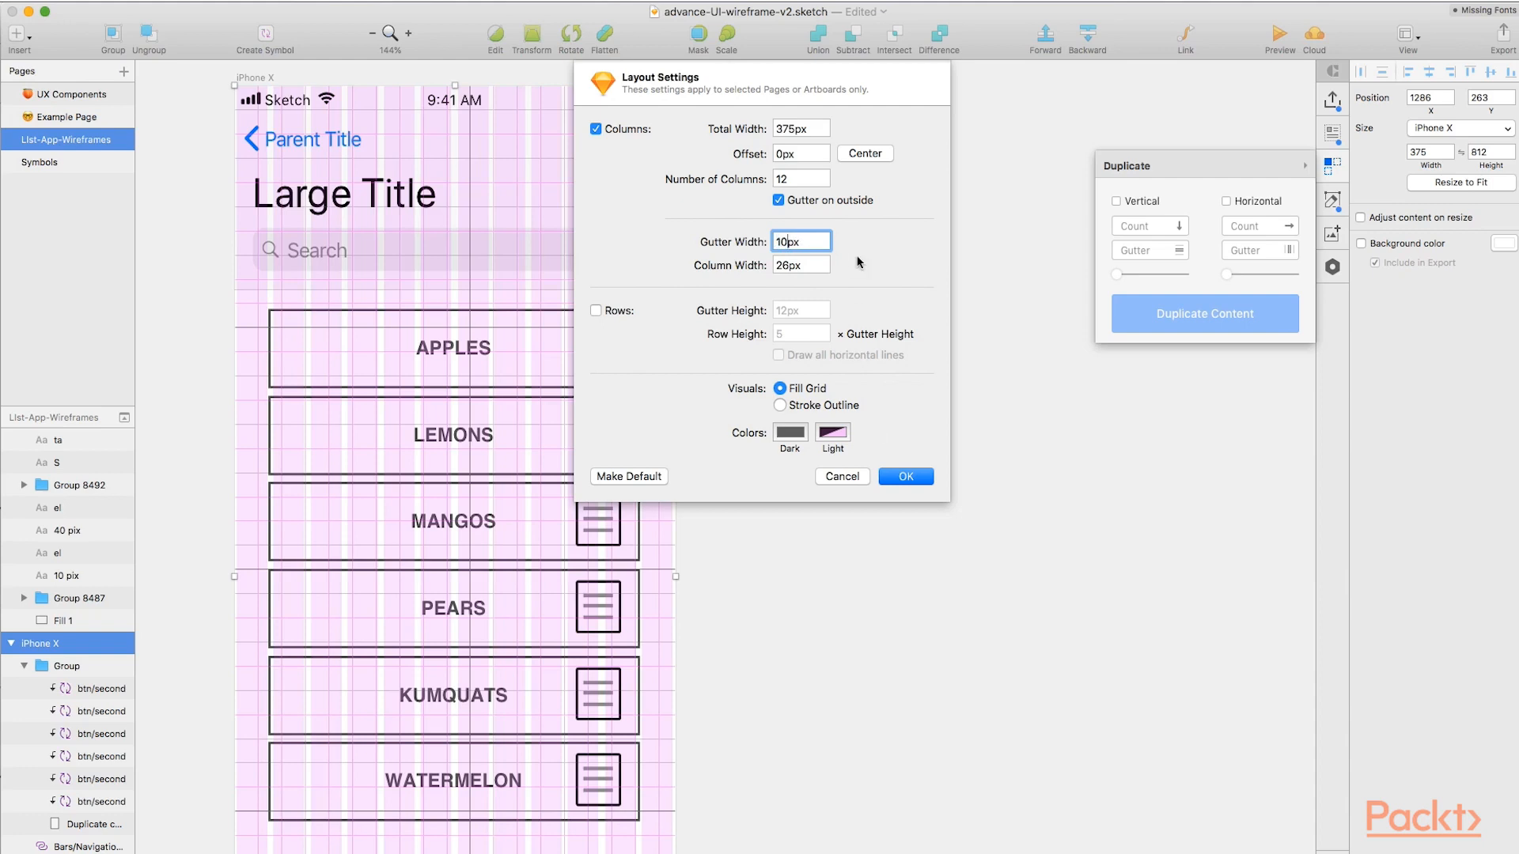
{"action": "left_click", "coordinate": [818, 268]}
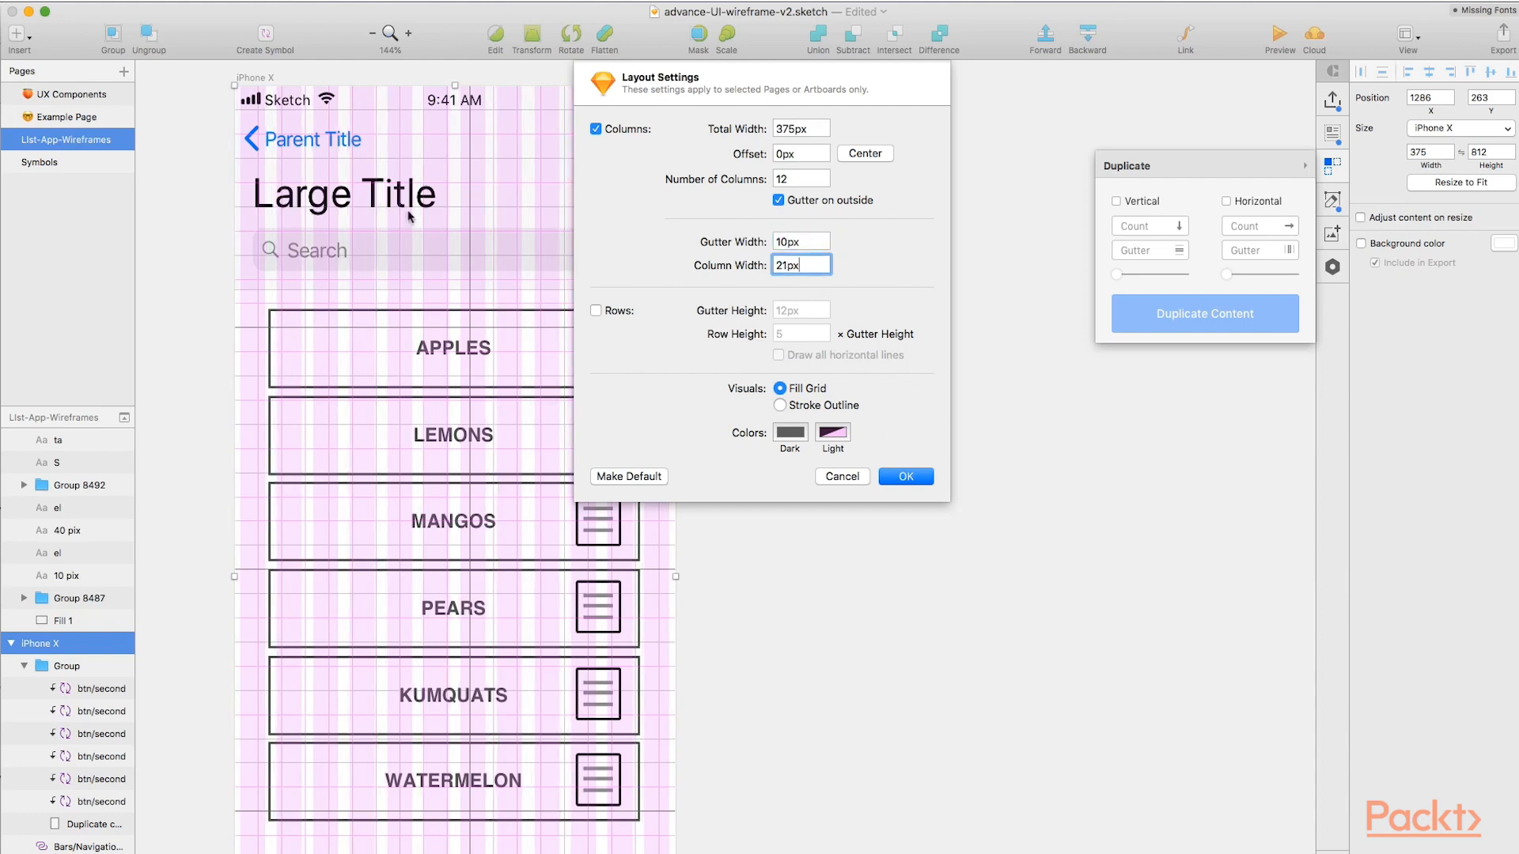
Try a different light color for the layout columns, settle on pink again, and accept the layout settings.
{"action": "left_click", "coordinate": [833, 432]}
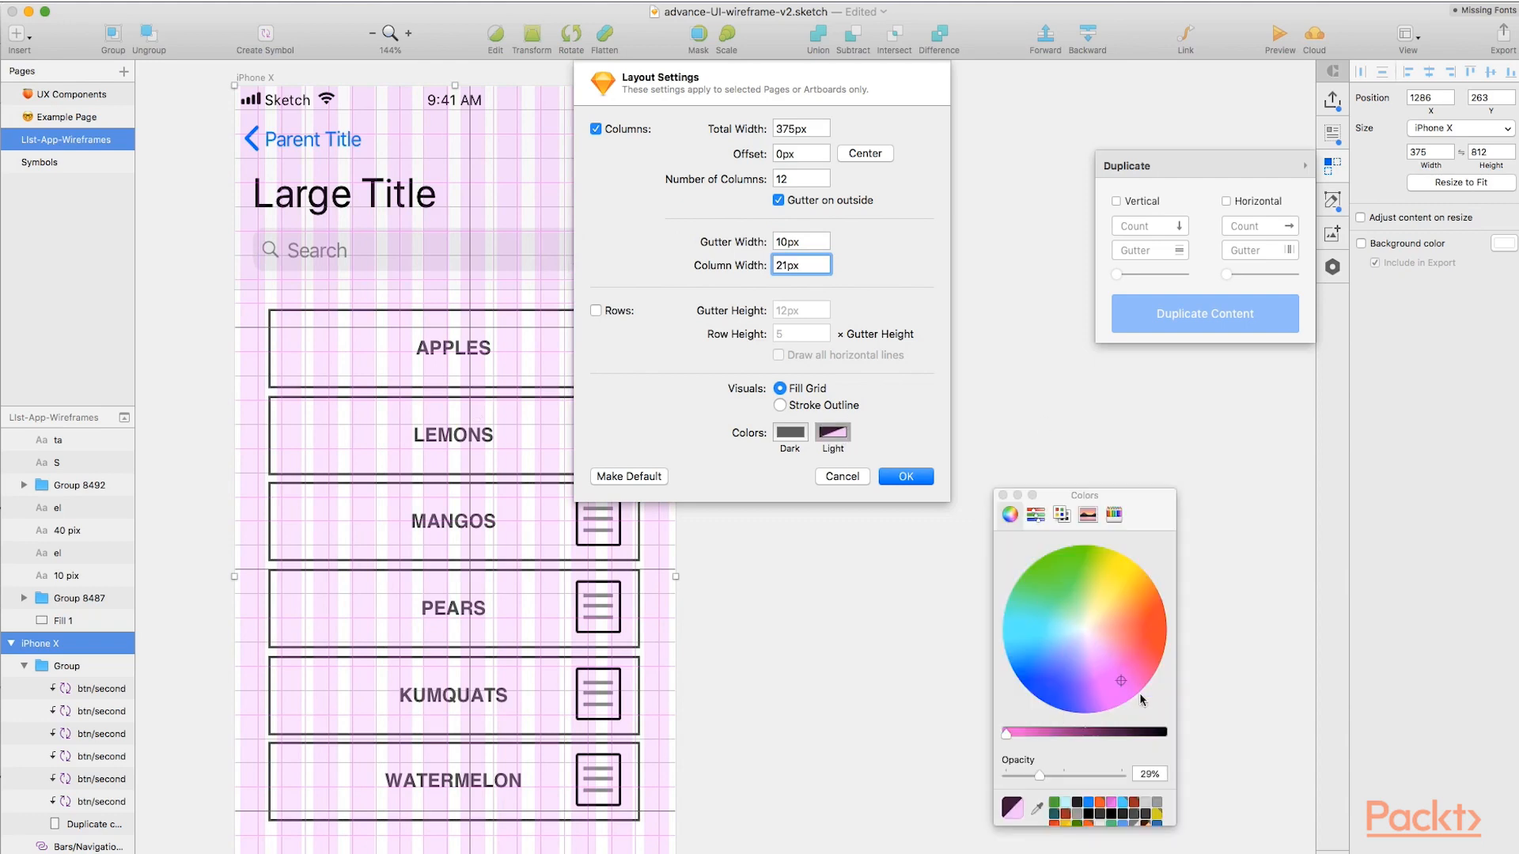
{"action": "left_click_drag", "start_coordinate": [1120, 679], "coordinate": [1029, 620]}
{"action": "mouse_move", "coordinate": [1044, 567]}
{"action": "left_mouse_down"}
{"action": "mouse_move", "coordinate": [1135, 638]}
{"action": "mouse_move", "coordinate": [1064, 569]}
{"action": "mouse_move", "coordinate": [1041, 568]}
{"action": "mouse_move", "coordinate": [1024, 631]}
{"action": "mouse_move", "coordinate": [1092, 701]}
{"action": "mouse_move", "coordinate": [1051, 706]}
{"action": "mouse_move", "coordinate": [1015, 636]}
{"action": "mouse_move", "coordinate": [1116, 685]}
{"action": "left_mouse_up"}
{"action": "left_click", "coordinate": [904, 478]}
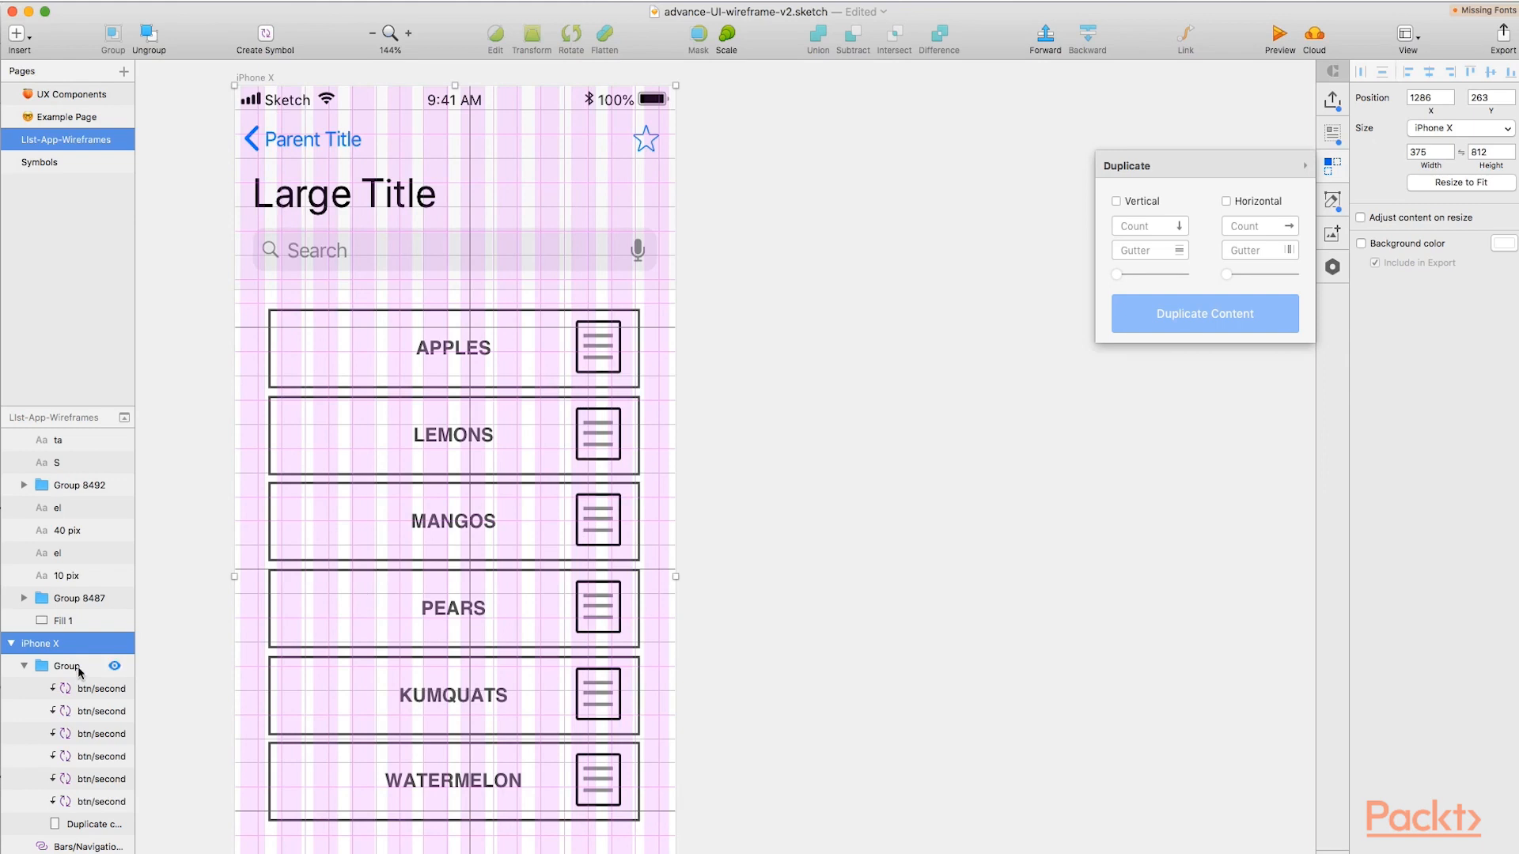
Widen the fruit button group on both sides to the layout columns, making it 324 px wide starting at X 25.
{"action": "left_click", "coordinate": [68, 666]}
{"action": "left_click_drag", "start_coordinate": [641, 569], "coordinate": [645, 566]}
{"action": "left_click_drag", "start_coordinate": [268, 569], "coordinate": [264, 568]}
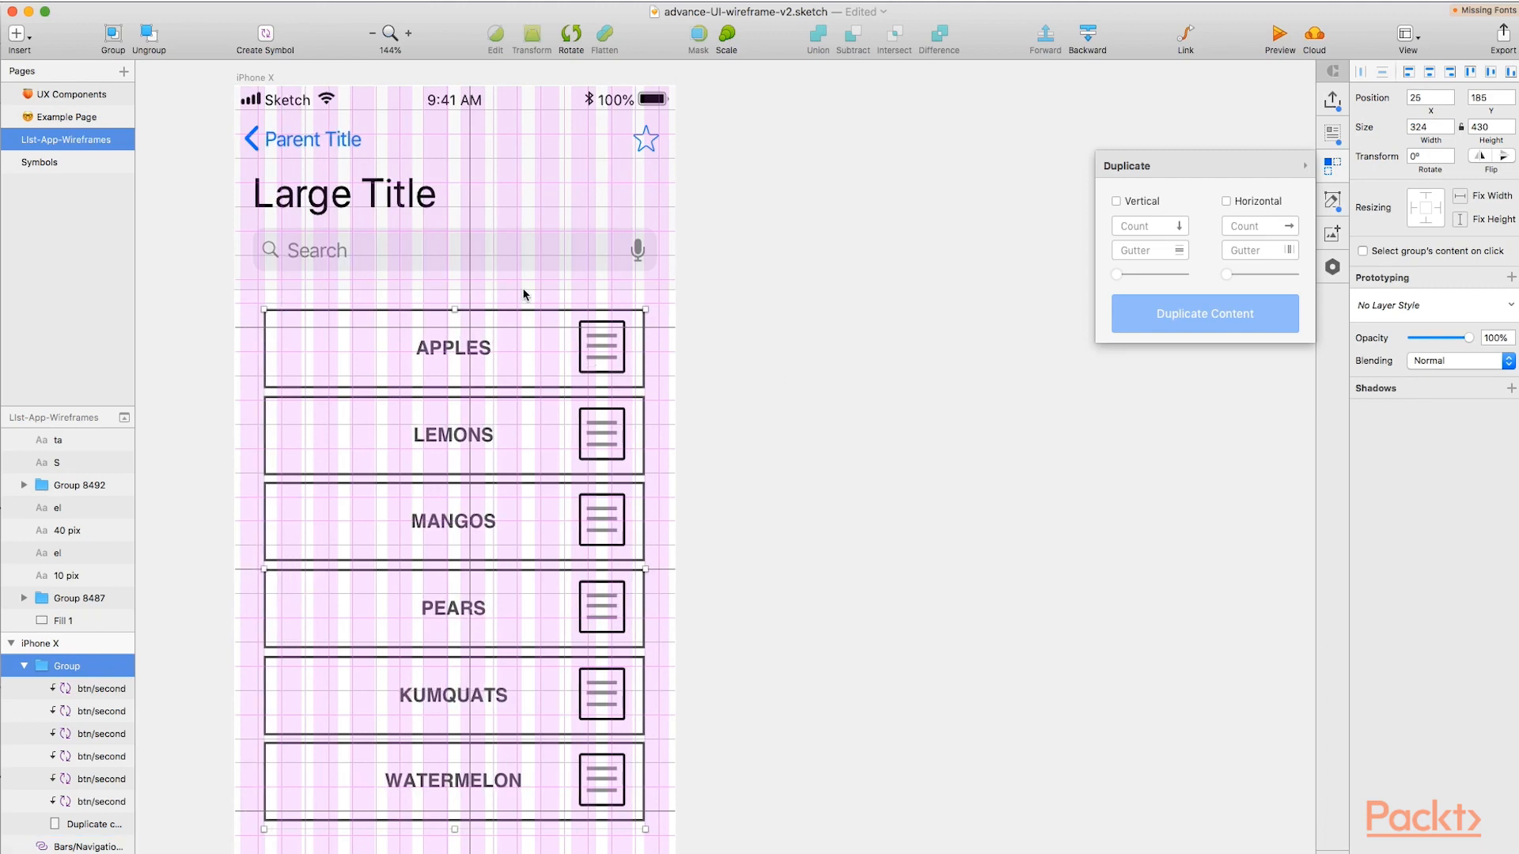
{"action": "left_click", "coordinate": [763, 509]}
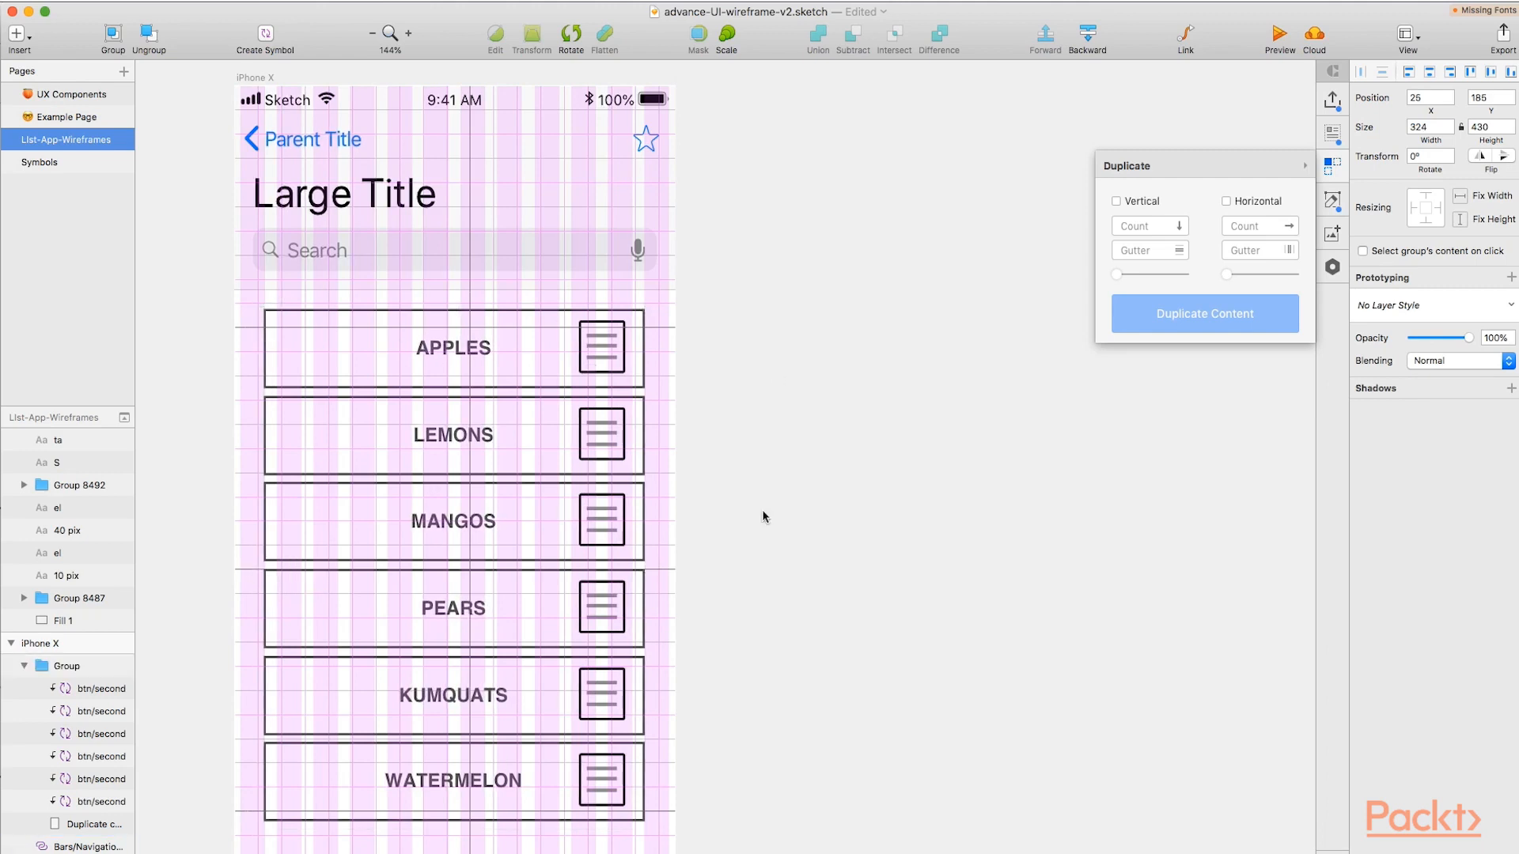
Duplicate the whole iPhone X artboard and place the copy beside the original at about X 1810.
{"action": "scroll", "coordinate": [967, 307], "scroll_direction": "down", "scroll_amount": 4}
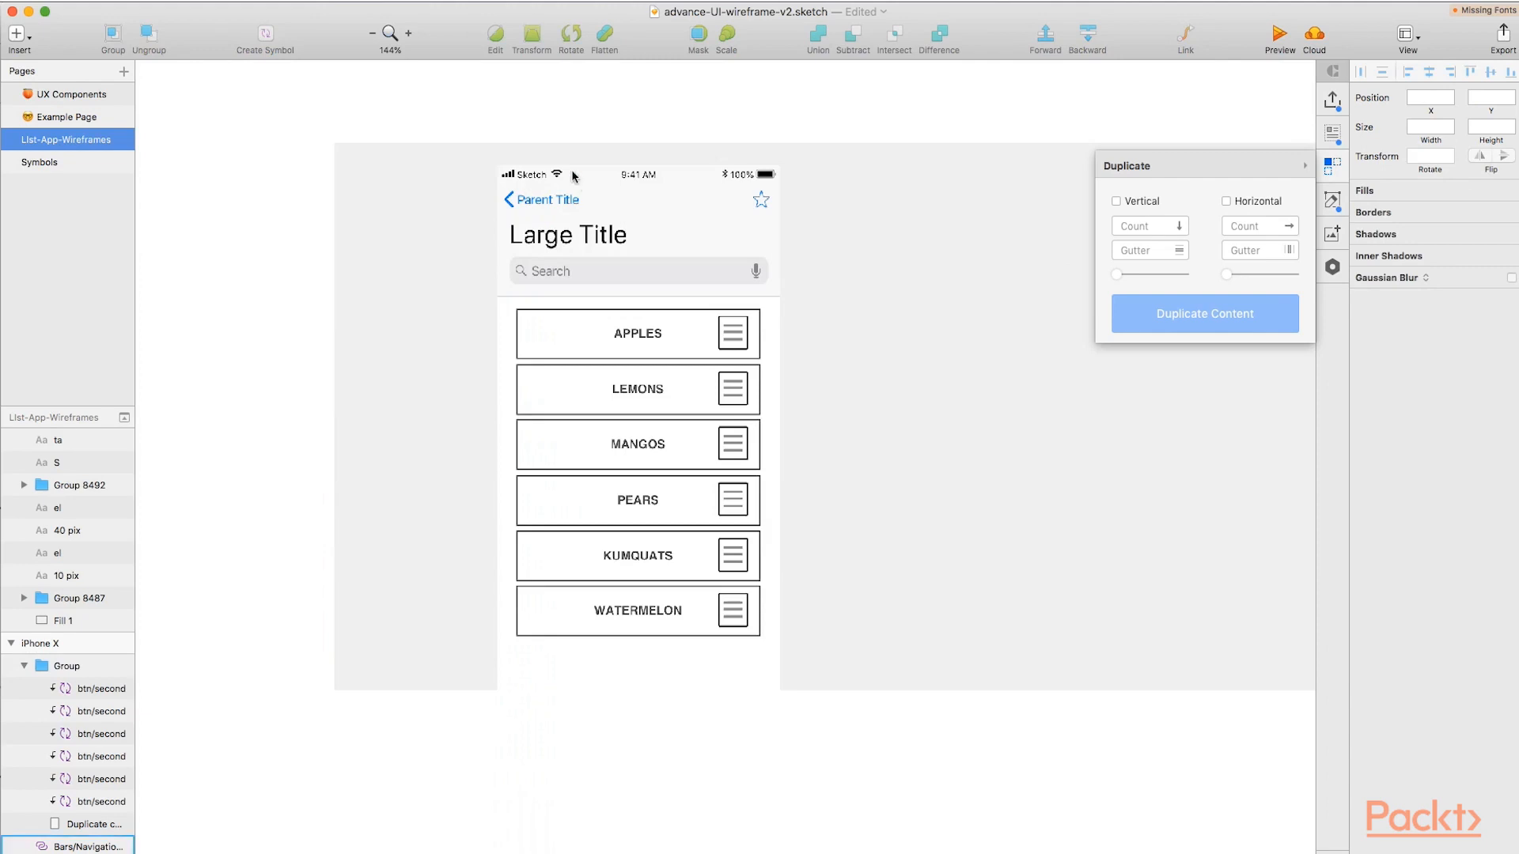
{"action": "left_click", "coordinate": [516, 156]}
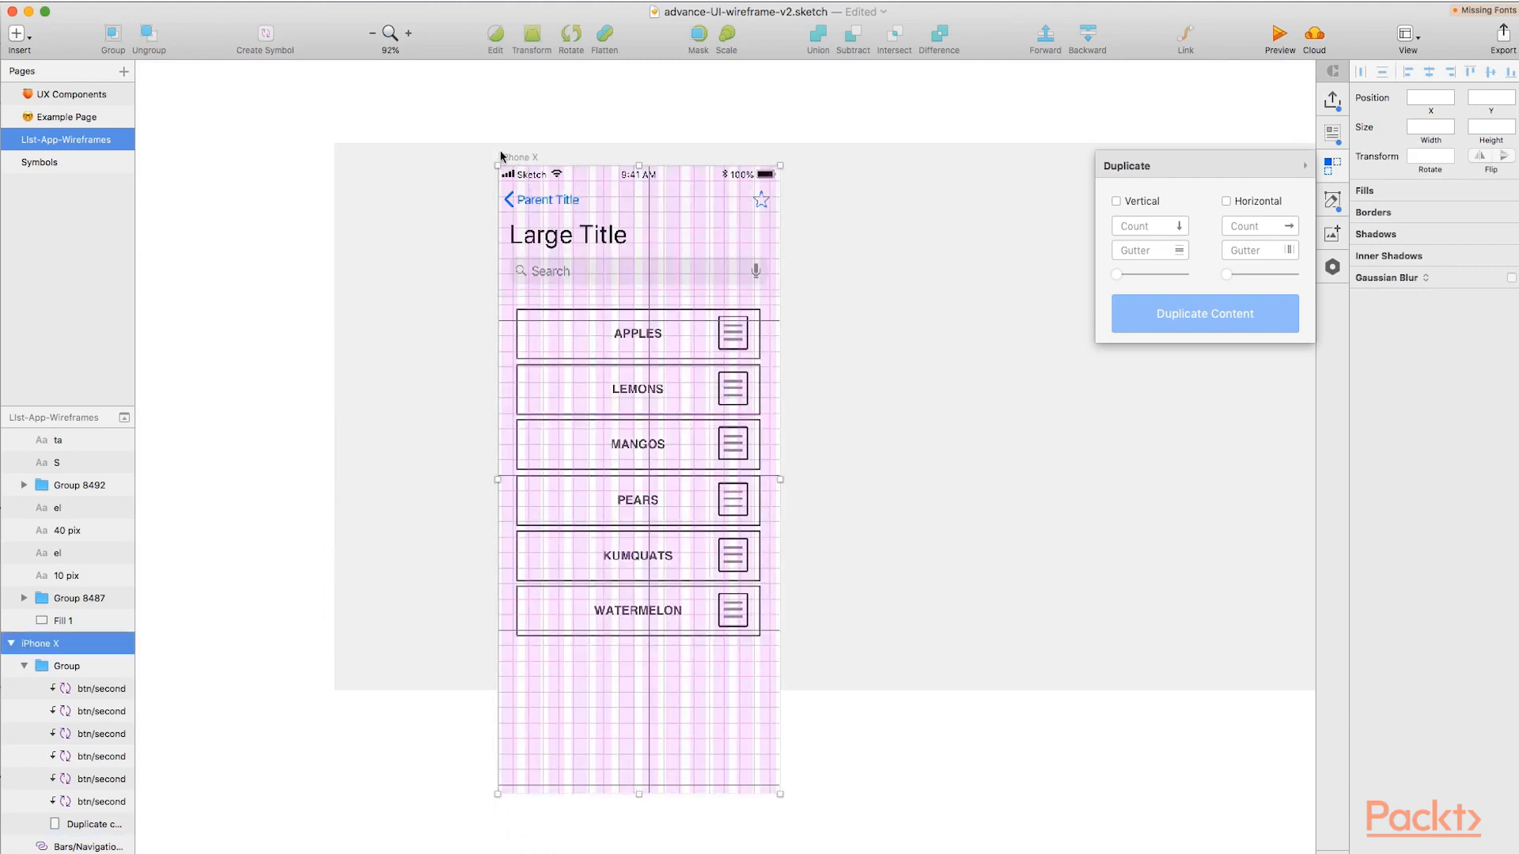
{"action": "scroll", "coordinate": [510, 163], "scroll_direction": "right", "scroll_amount": 1}
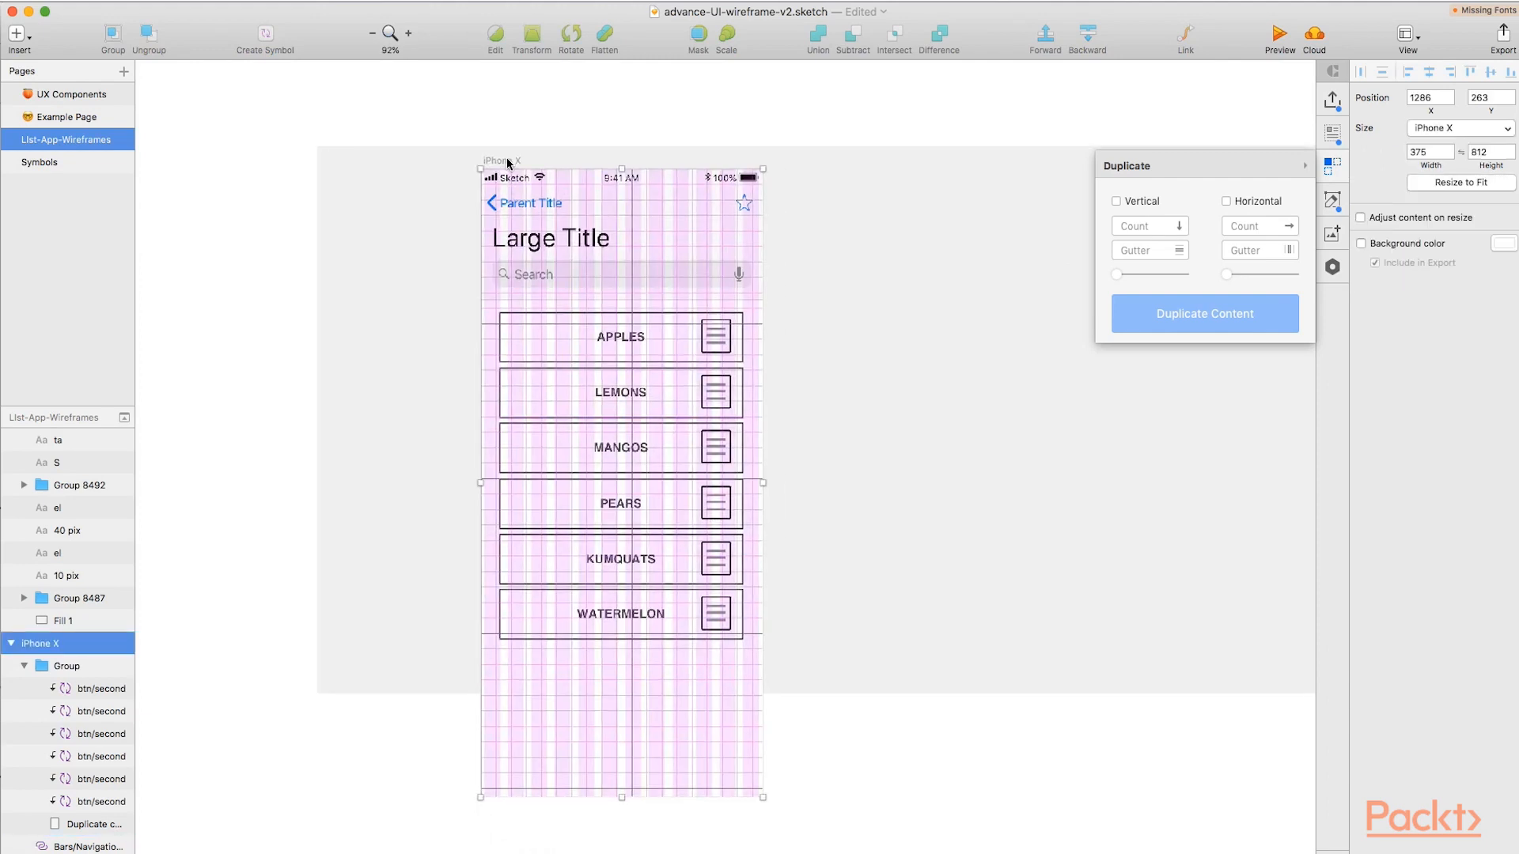
{"action": "left_click_drag", "start_coordinate": [496, 165], "coordinate": [880, 165]}
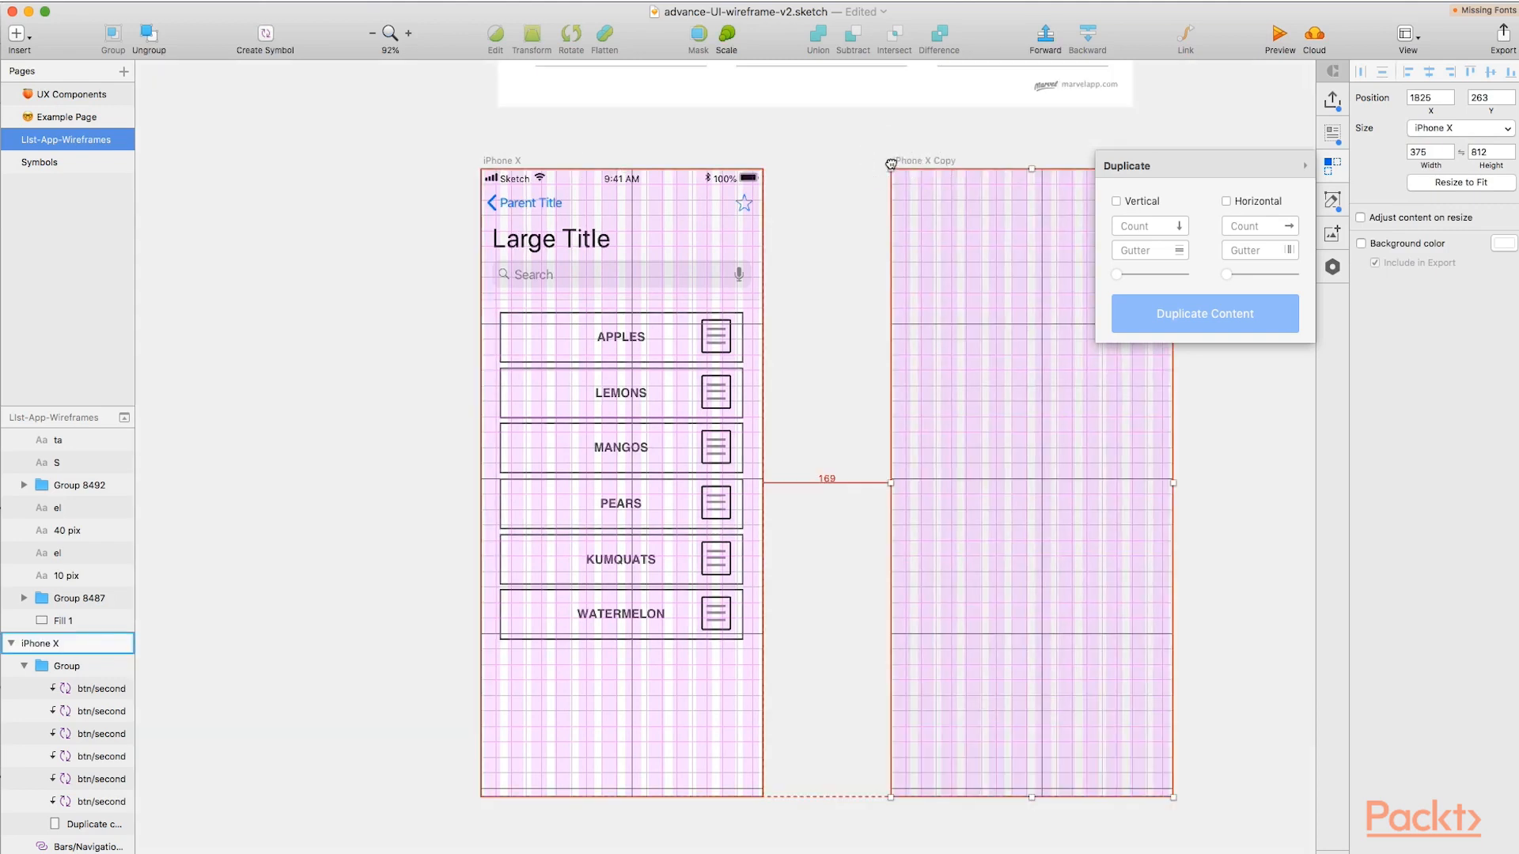
{"action": "scroll", "coordinate": [809, 245], "scroll_direction": "right", "scroll_amount": 3}
{"action": "scroll", "coordinate": [808, 245], "scroll_direction": "right", "scroll_amount": 5}
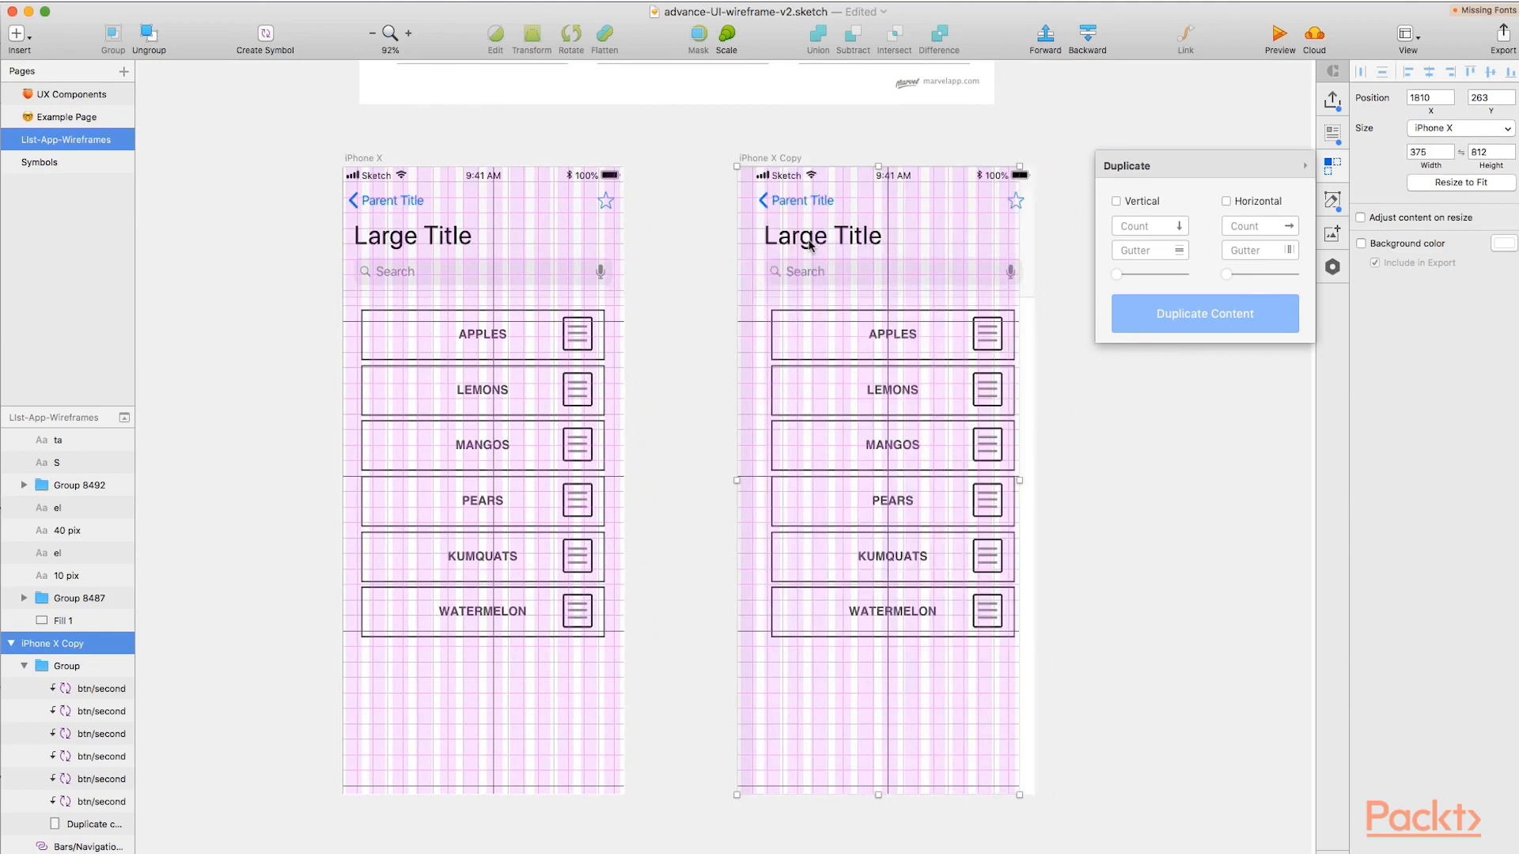
Duplicate the copied artboard to make a third screen beside it at about X 2339.
{"action": "scroll", "coordinate": [808, 245], "scroll_direction": "right", "scroll_amount": 2}
{"action": "left_click_drag", "start_coordinate": [475, 162], "coordinate": [868, 175]}
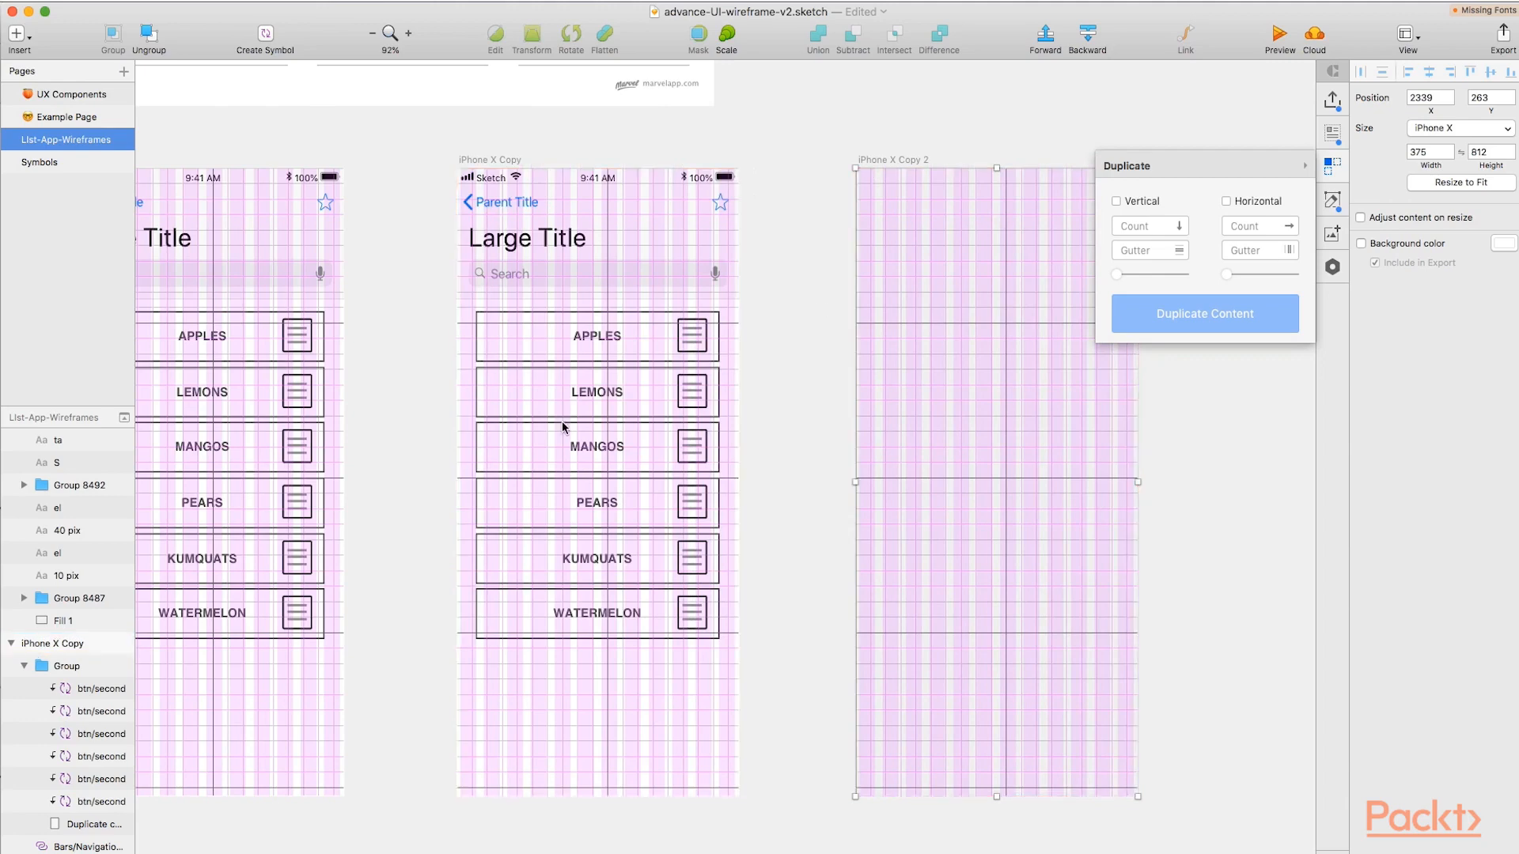
{"action": "scroll", "coordinate": [513, 407], "scroll_direction": "up", "scroll_amount": 1}
{"action": "scroll", "coordinate": [513, 406], "scroll_direction": "up", "scroll_amount": 1}
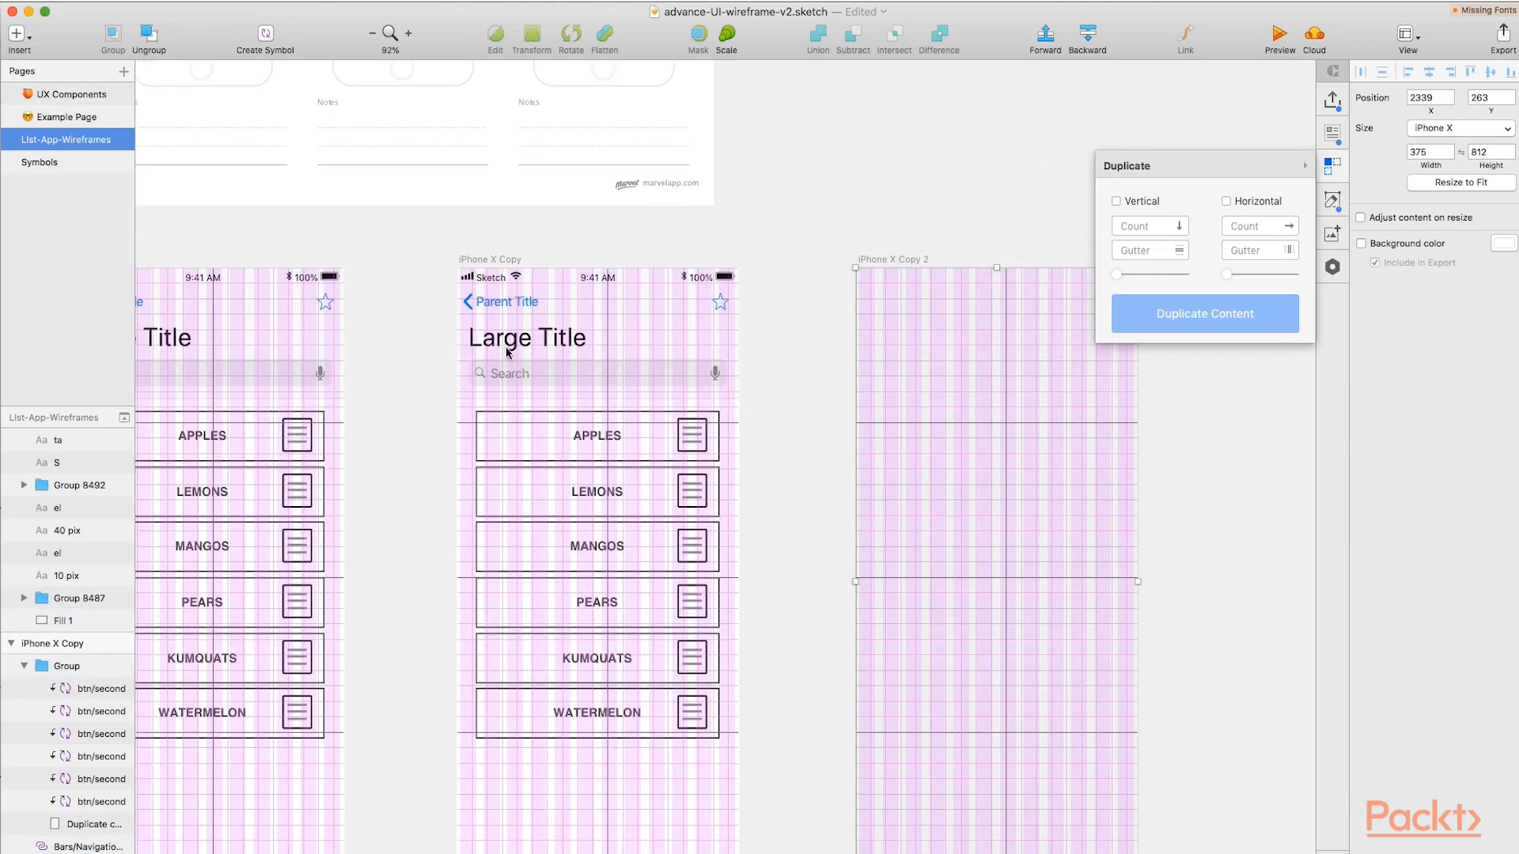
{"action": "scroll", "coordinate": [507, 370], "scroll_direction": "down", "scroll_amount": 1}
{"action": "scroll", "coordinate": [506, 370], "scroll_direction": "down", "scroll_amount": 1}
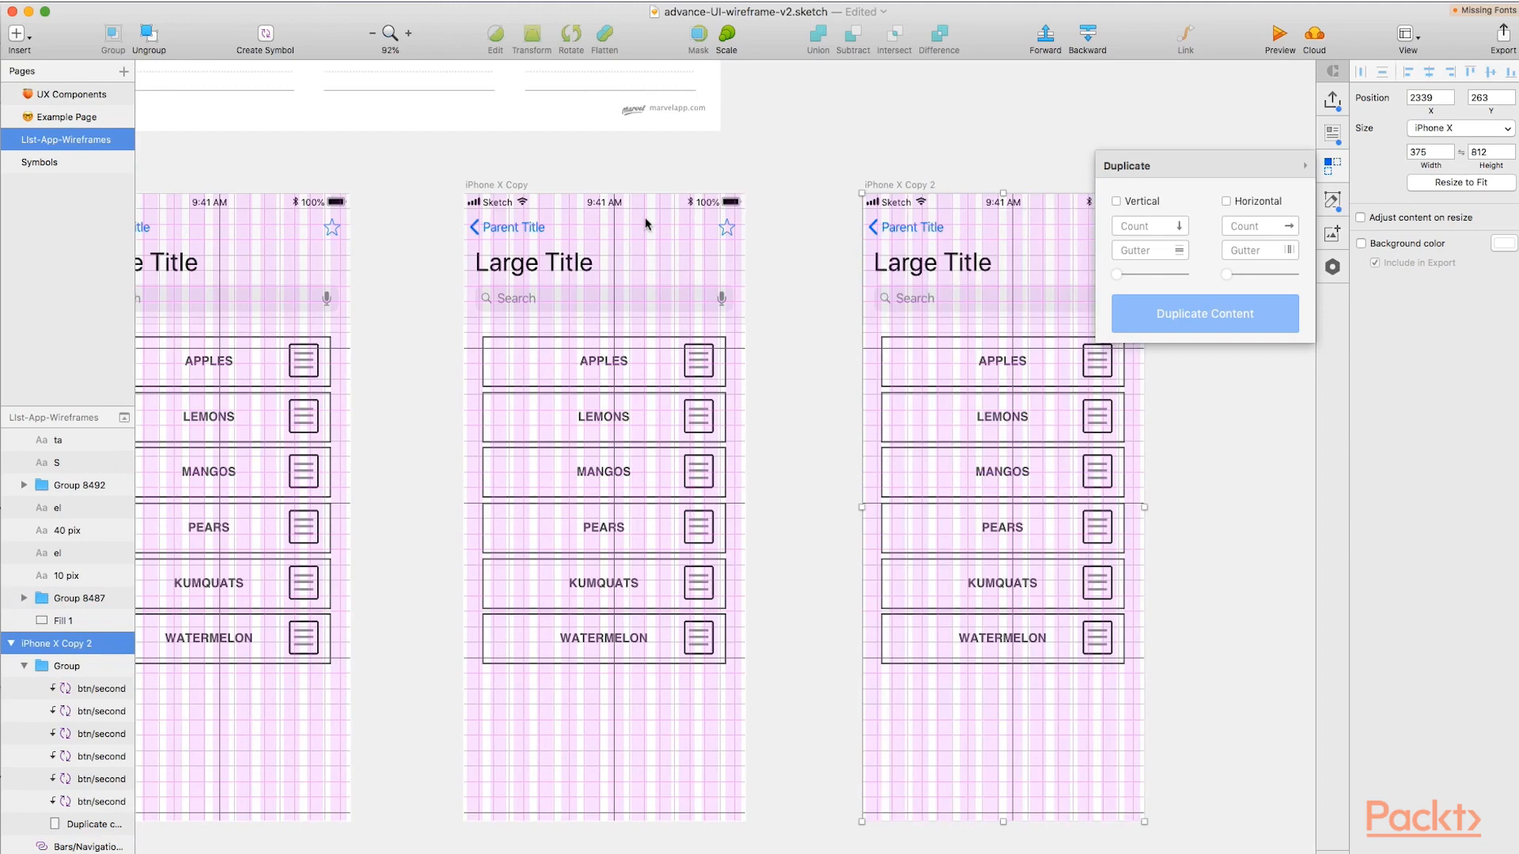
Hide the square grid on the third artboard while keeping its layout columns.
{"action": "scroll", "coordinate": [324, 467], "scroll_direction": "left", "scroll_amount": 2}
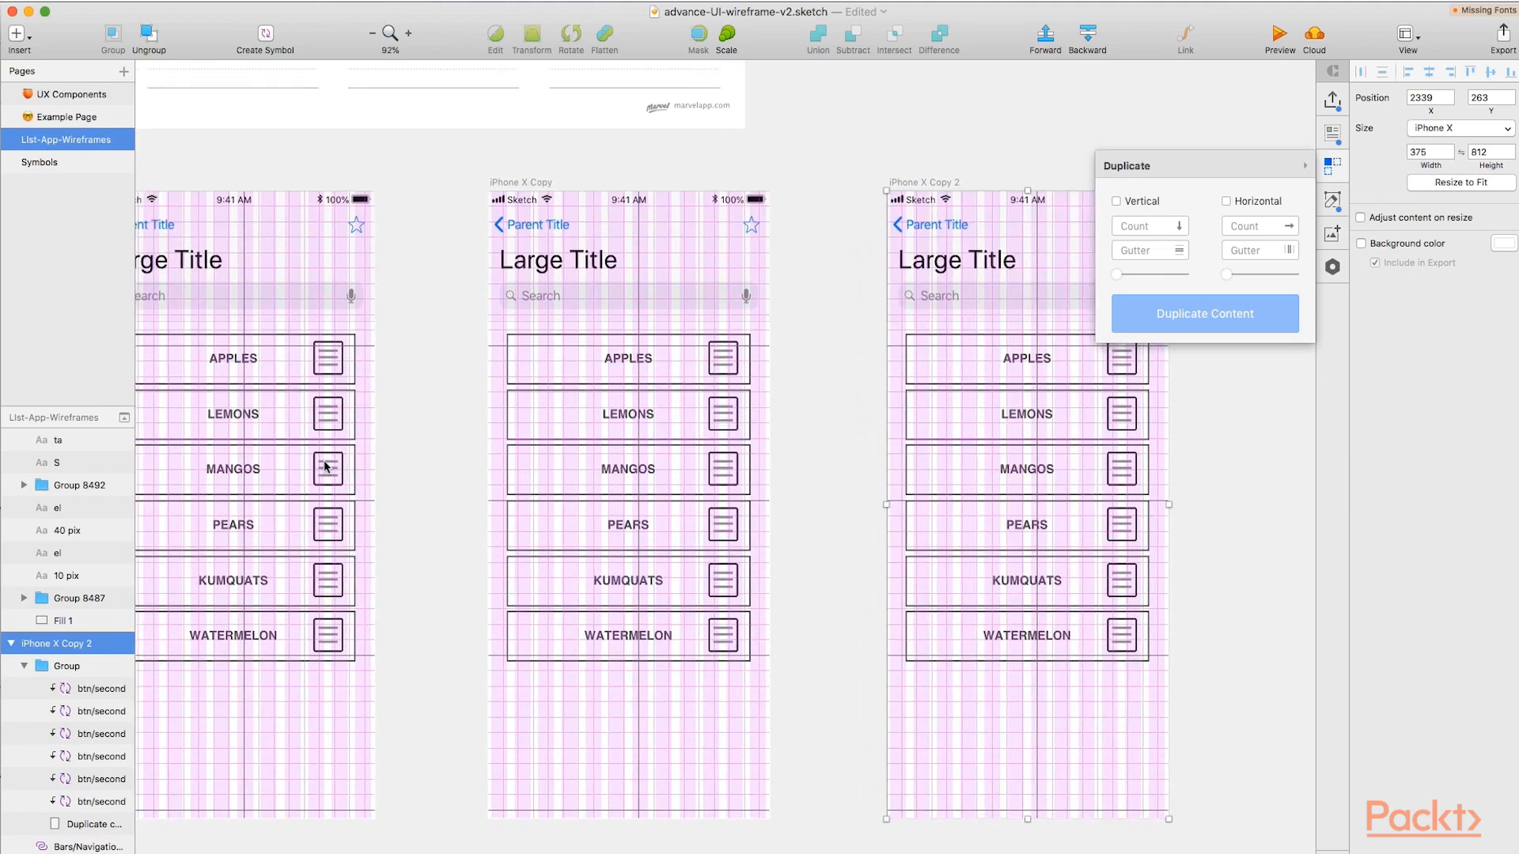
{"action": "scroll", "coordinate": [324, 466], "scroll_direction": "left", "scroll_amount": 4}
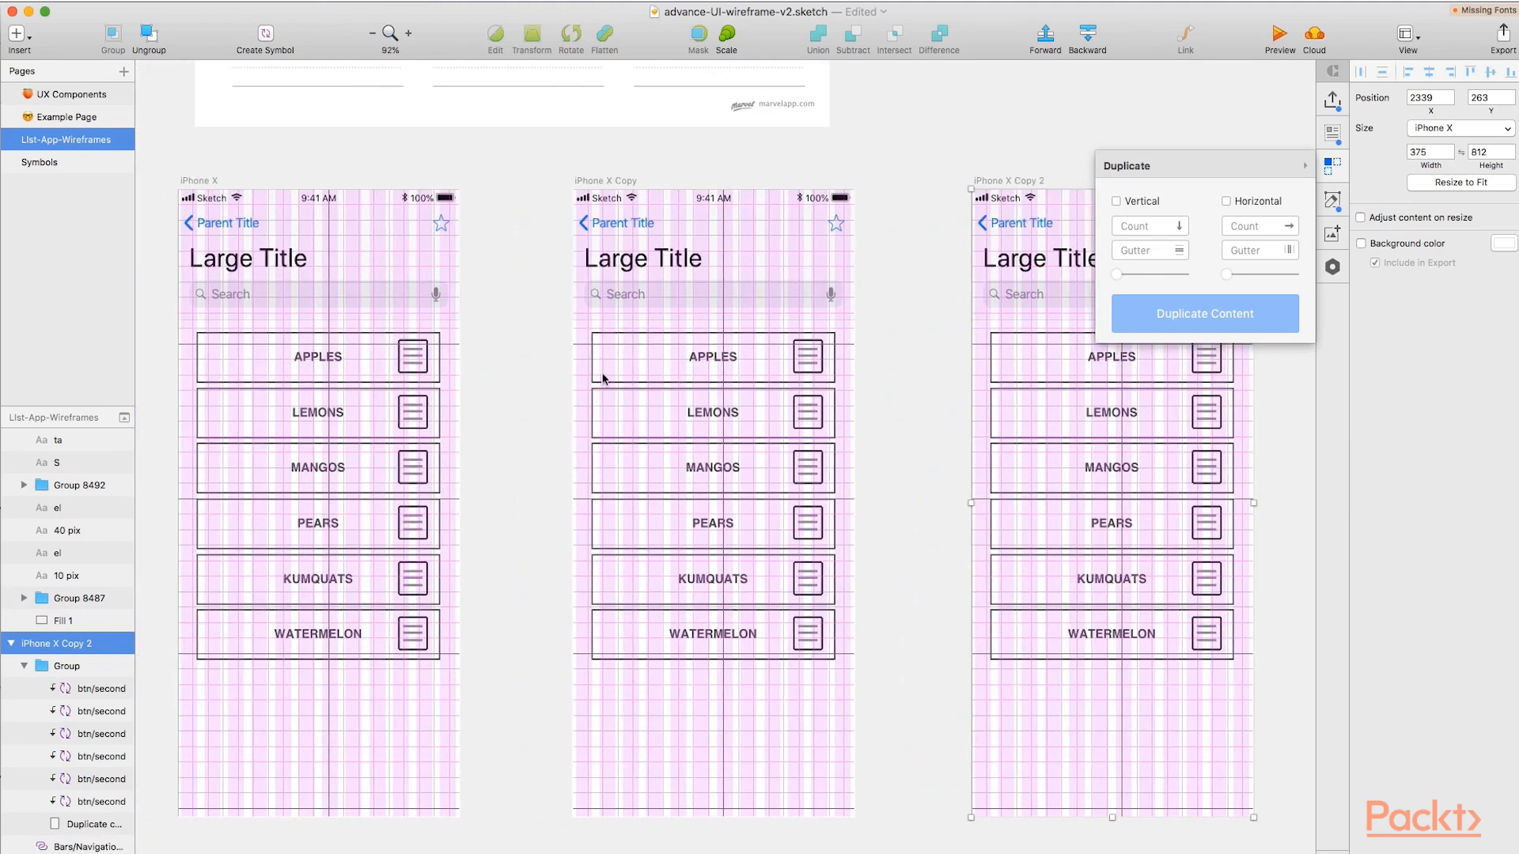
{"action": "left_click", "coordinate": [1416, 41]}
{"action": "left_click", "coordinate": [1438, 180]}
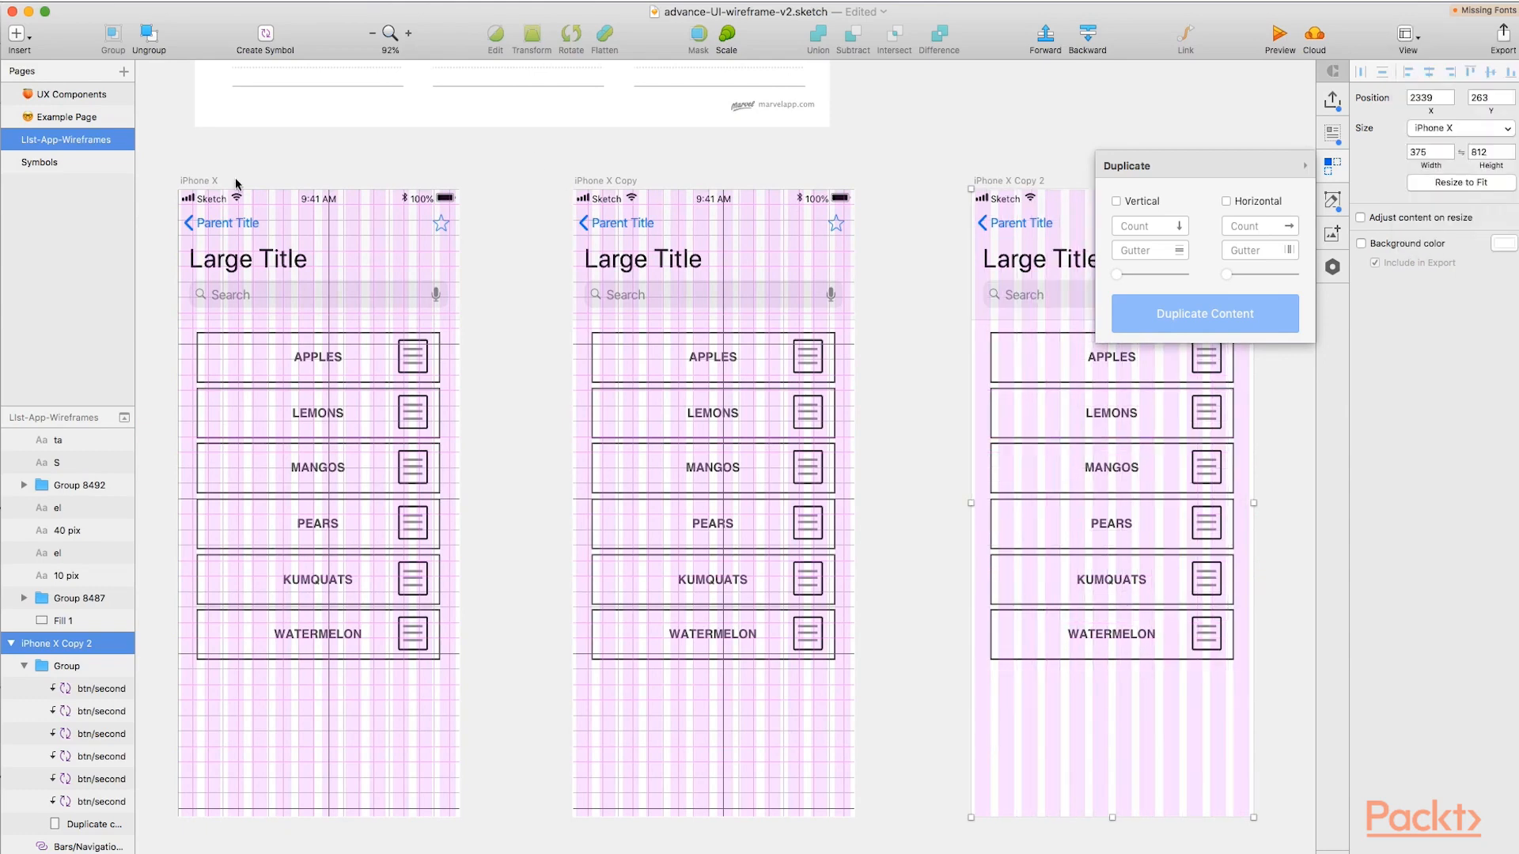
Select all three artboards and try turning off the layout display for them.
{"action": "left_click", "coordinate": [194, 181]}
{"action": "left_click", "coordinate": [605, 181], "text": "shift"}
{"action": "left_click", "coordinate": [990, 185], "text": "shift"}
{"action": "left_click", "coordinate": [1406, 34]}
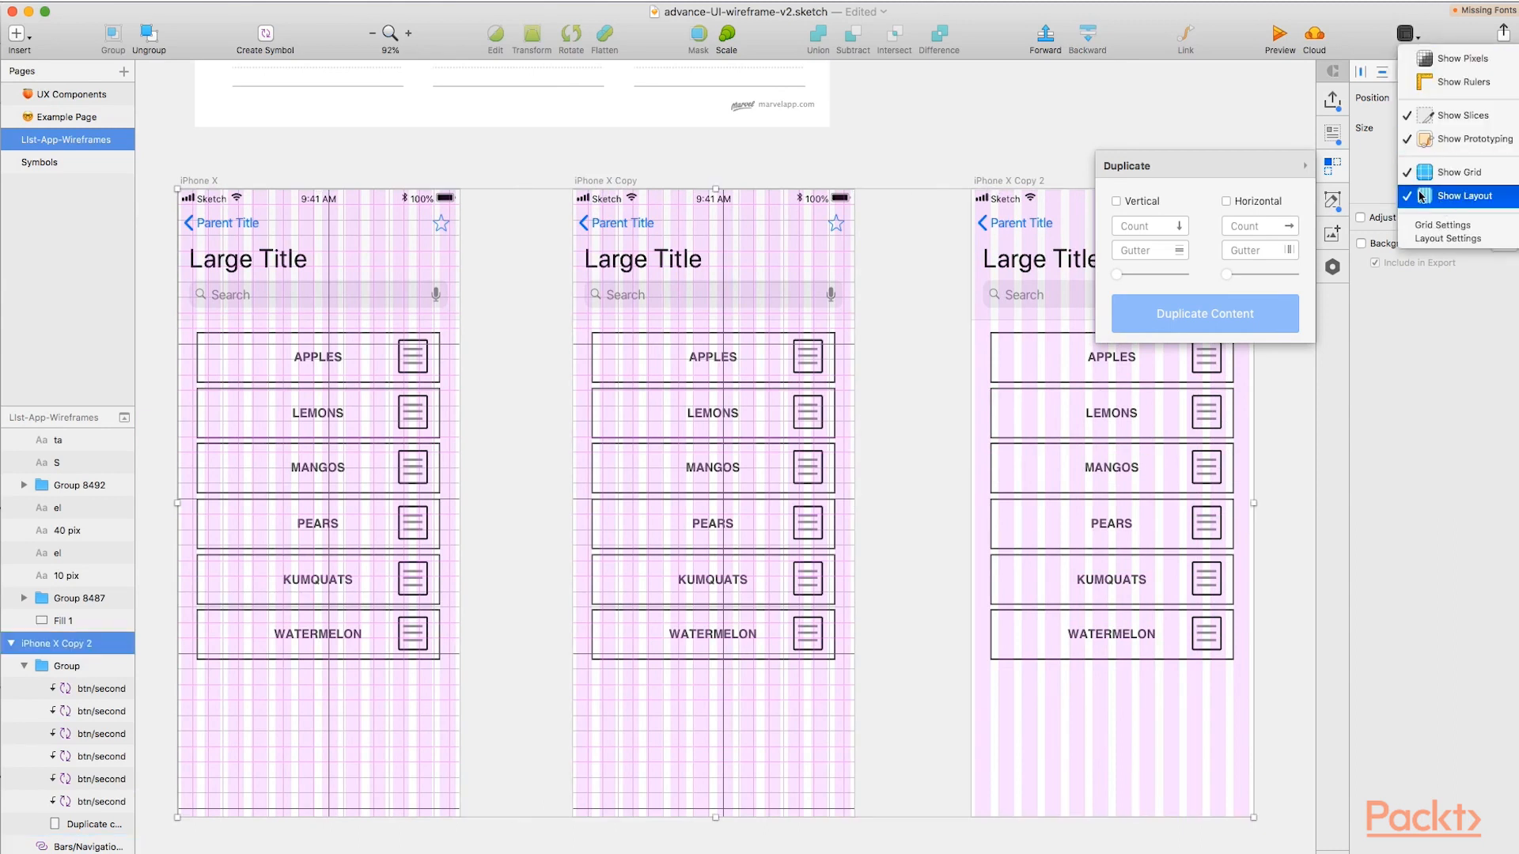
{"action": "left_click", "coordinate": [1410, 196]}
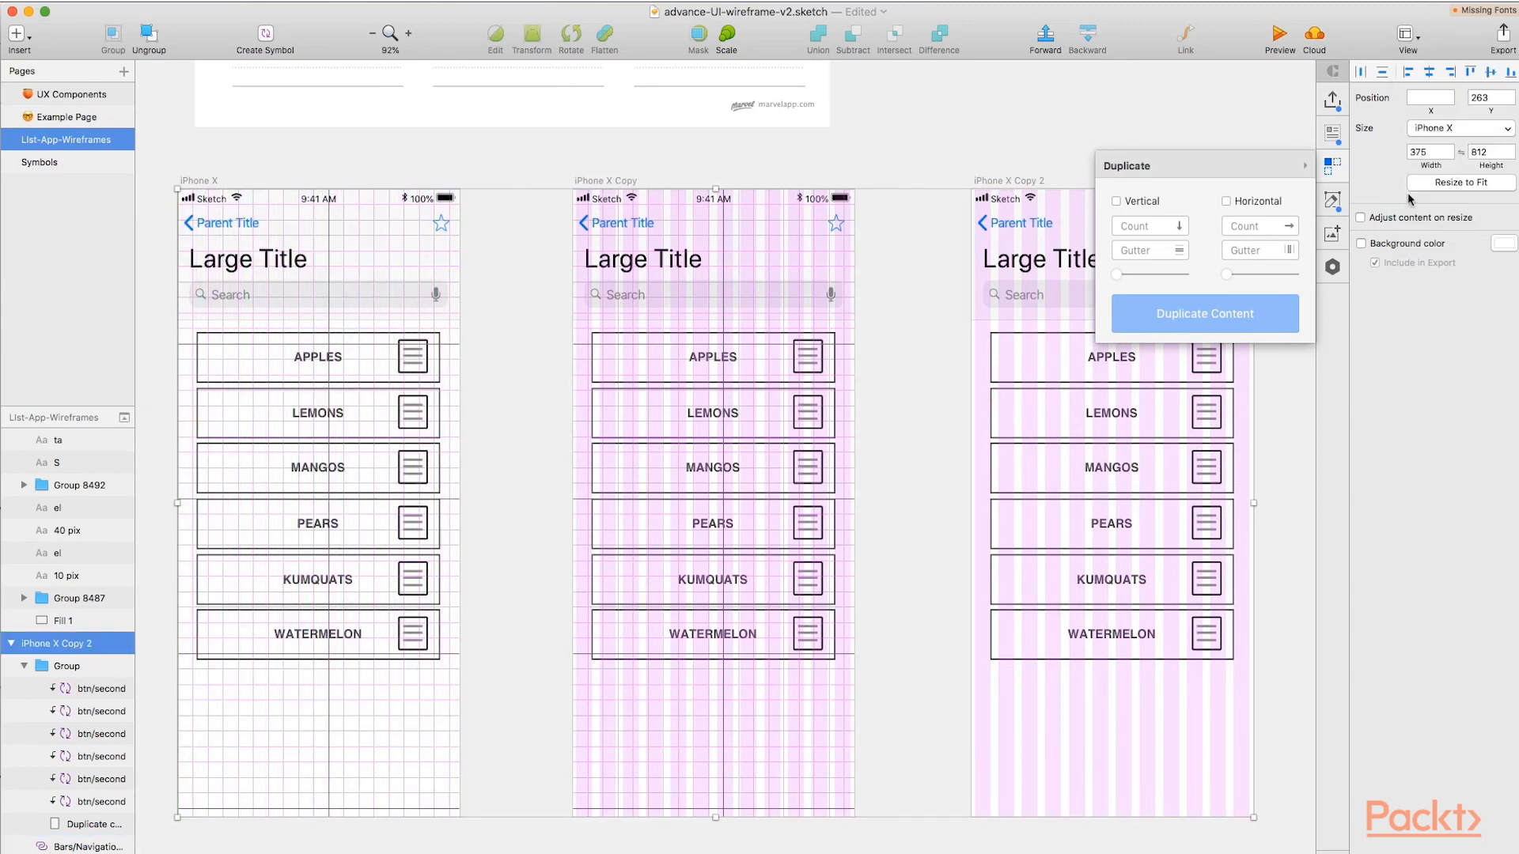
Show the layout columns on the first artboard again and hide its square grid.
{"action": "left_click", "coordinate": [576, 142]}
{"action": "left_click", "coordinate": [1406, 34]}
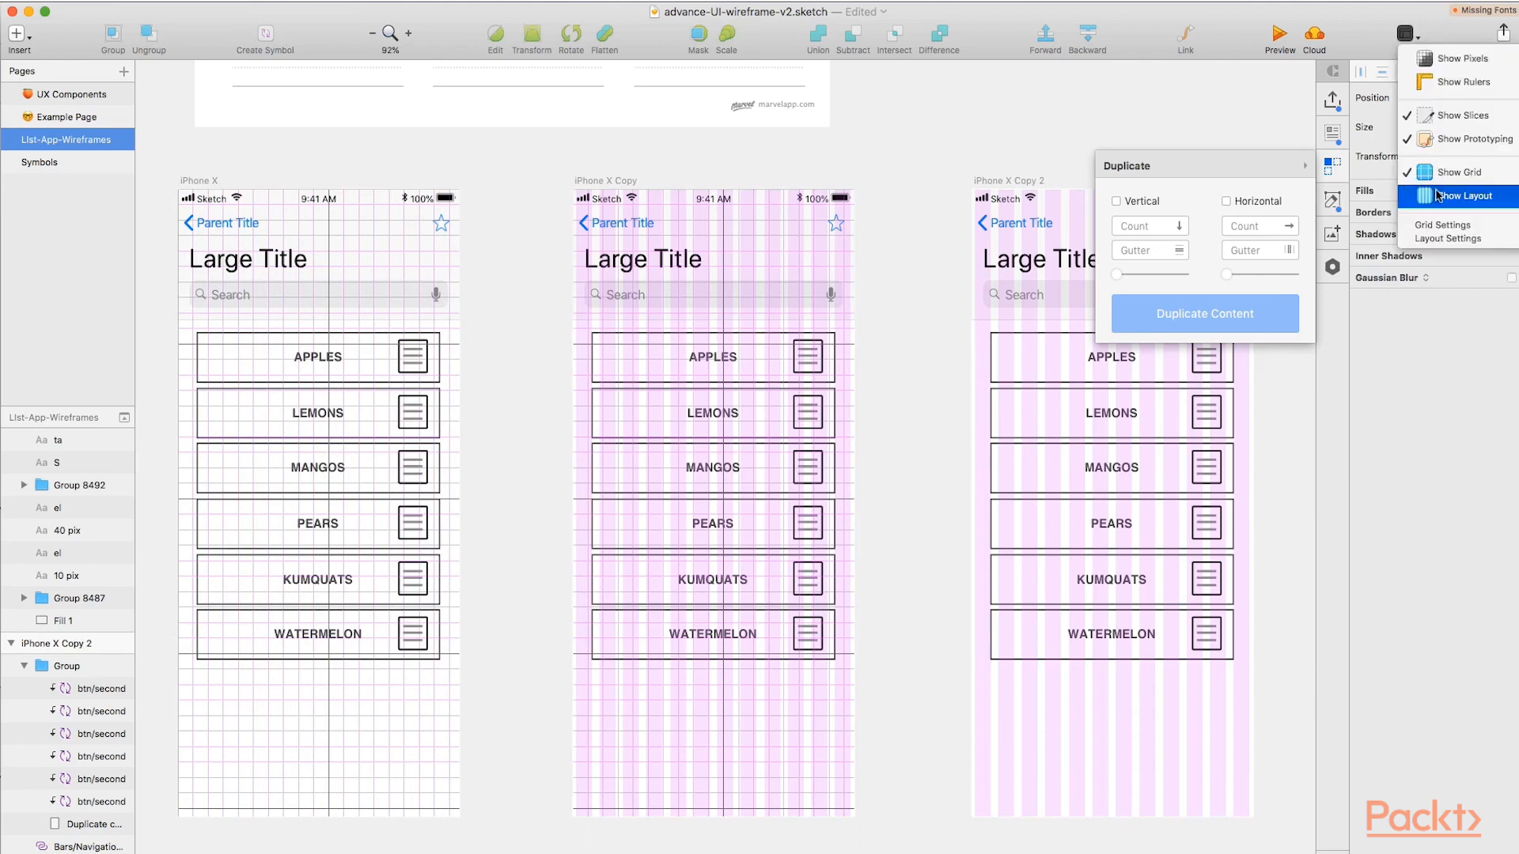
{"action": "left_click", "coordinate": [1436, 192]}
{"action": "left_click", "coordinate": [1418, 38]}
{"action": "left_click", "coordinate": [1447, 173]}
{"action": "left_click", "coordinate": [623, 180]}
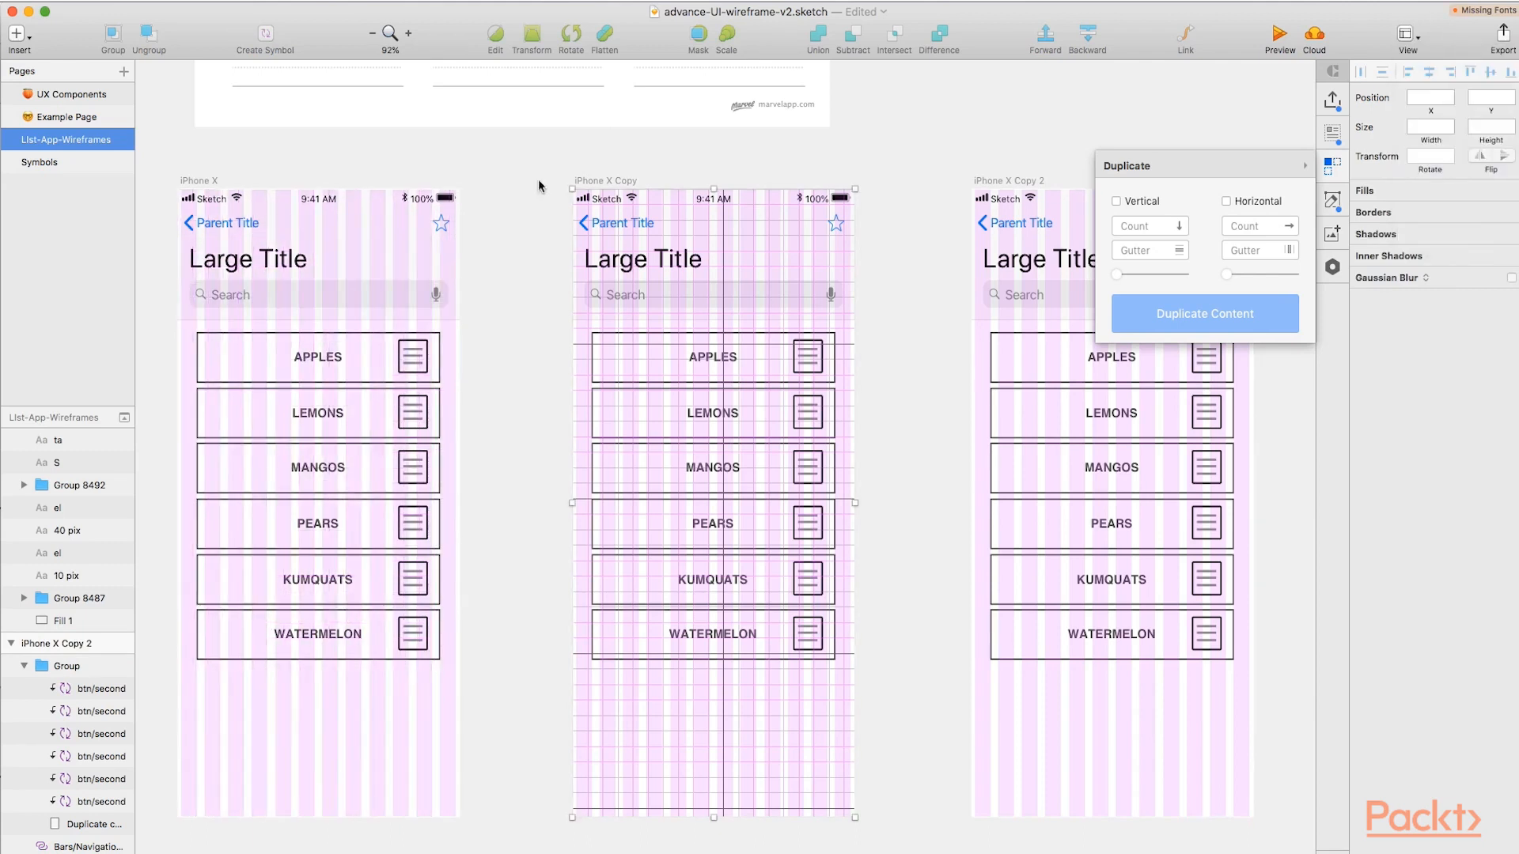
Rename the first iPhone X artboard as 01-HomePage.
{"action": "left_click", "coordinate": [179, 178]}
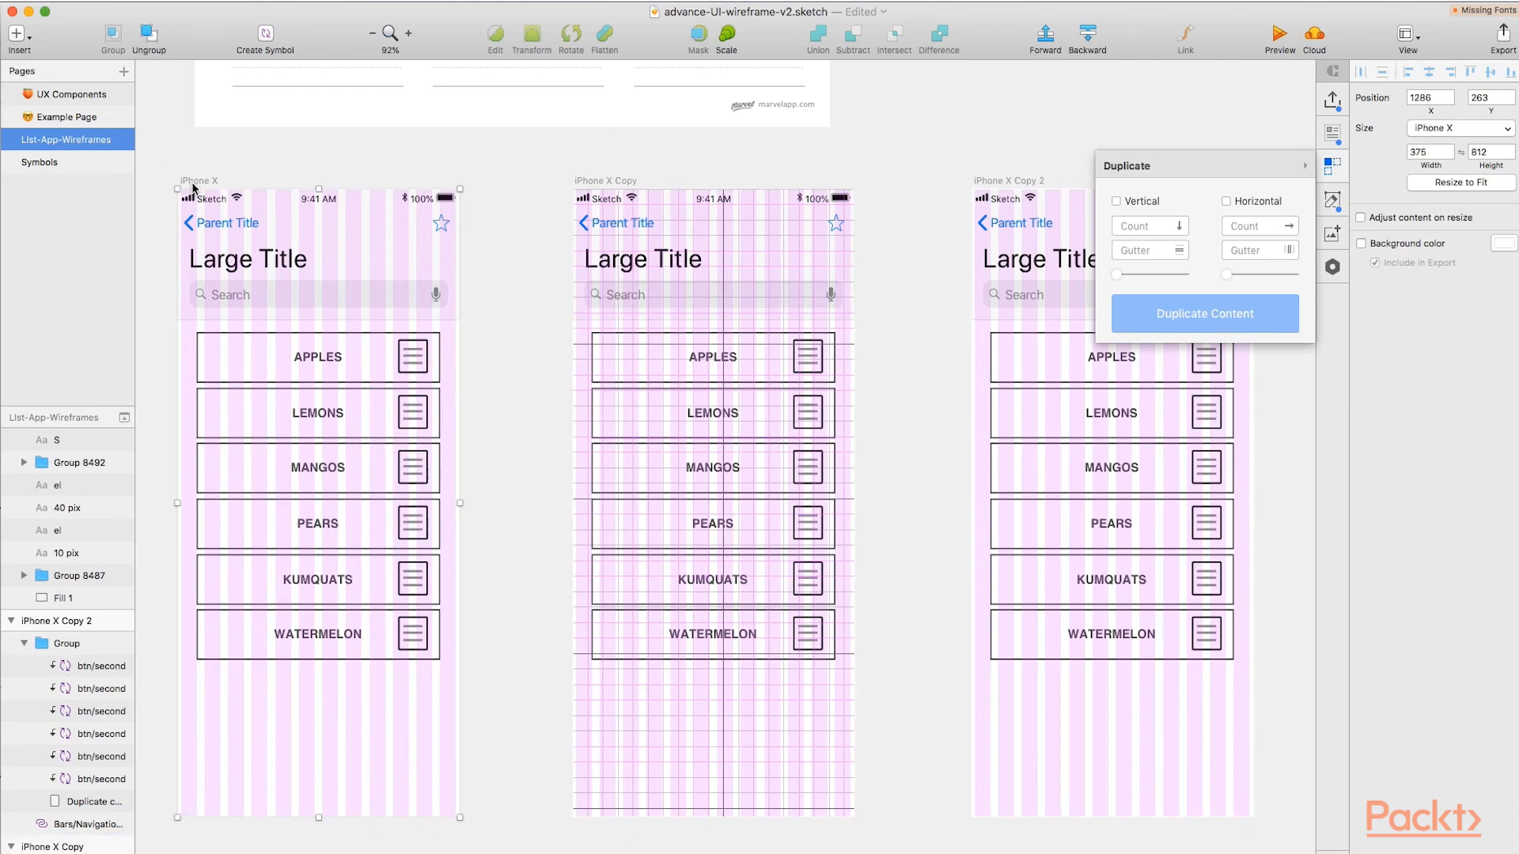
{"action": "left_click", "coordinate": [87, 779]}
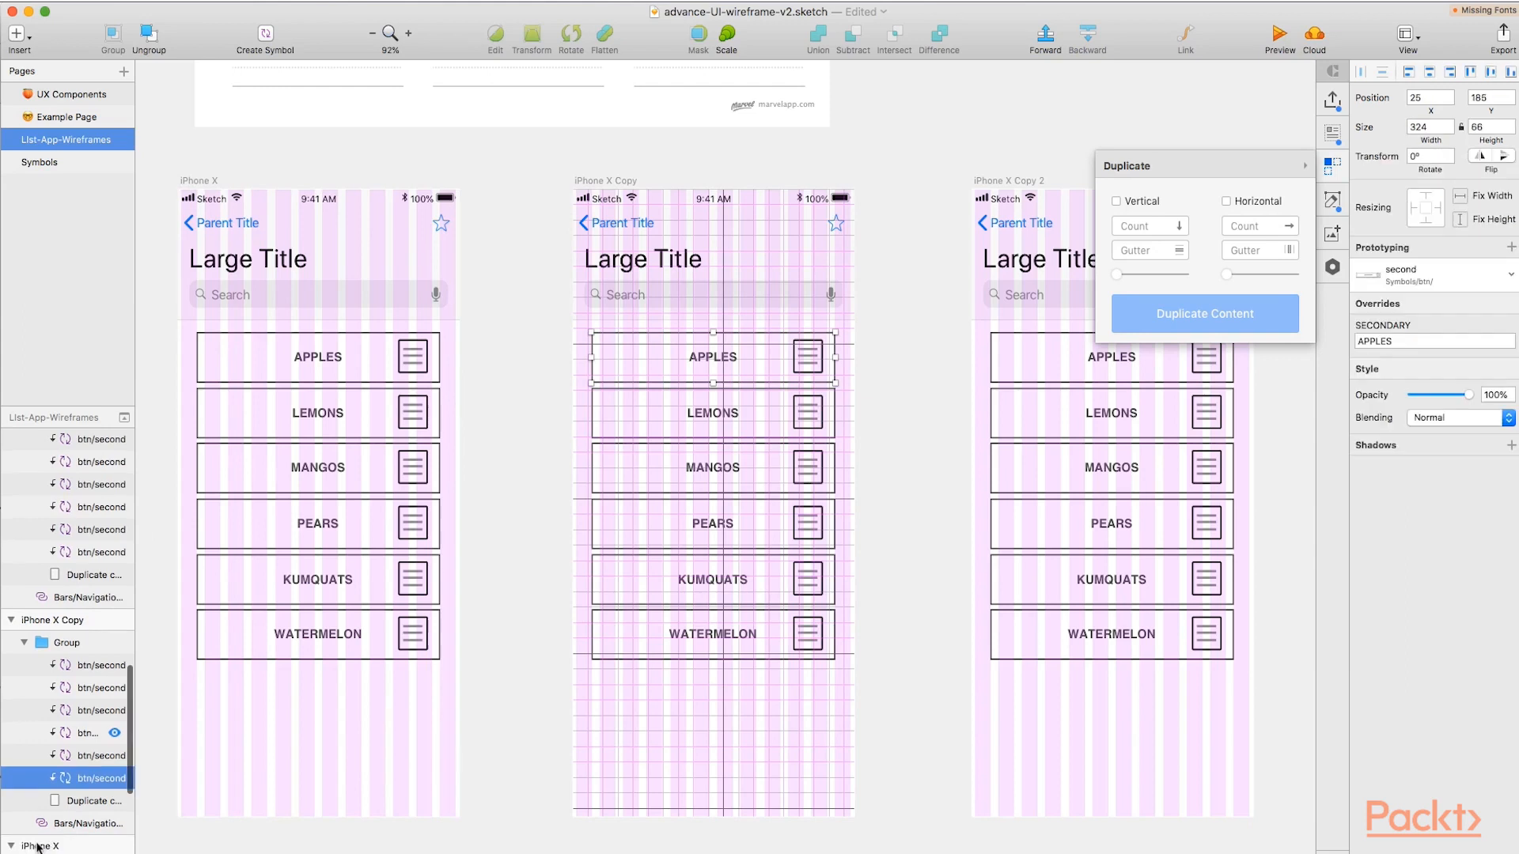
{"action": "left_click", "coordinate": [190, 182]}
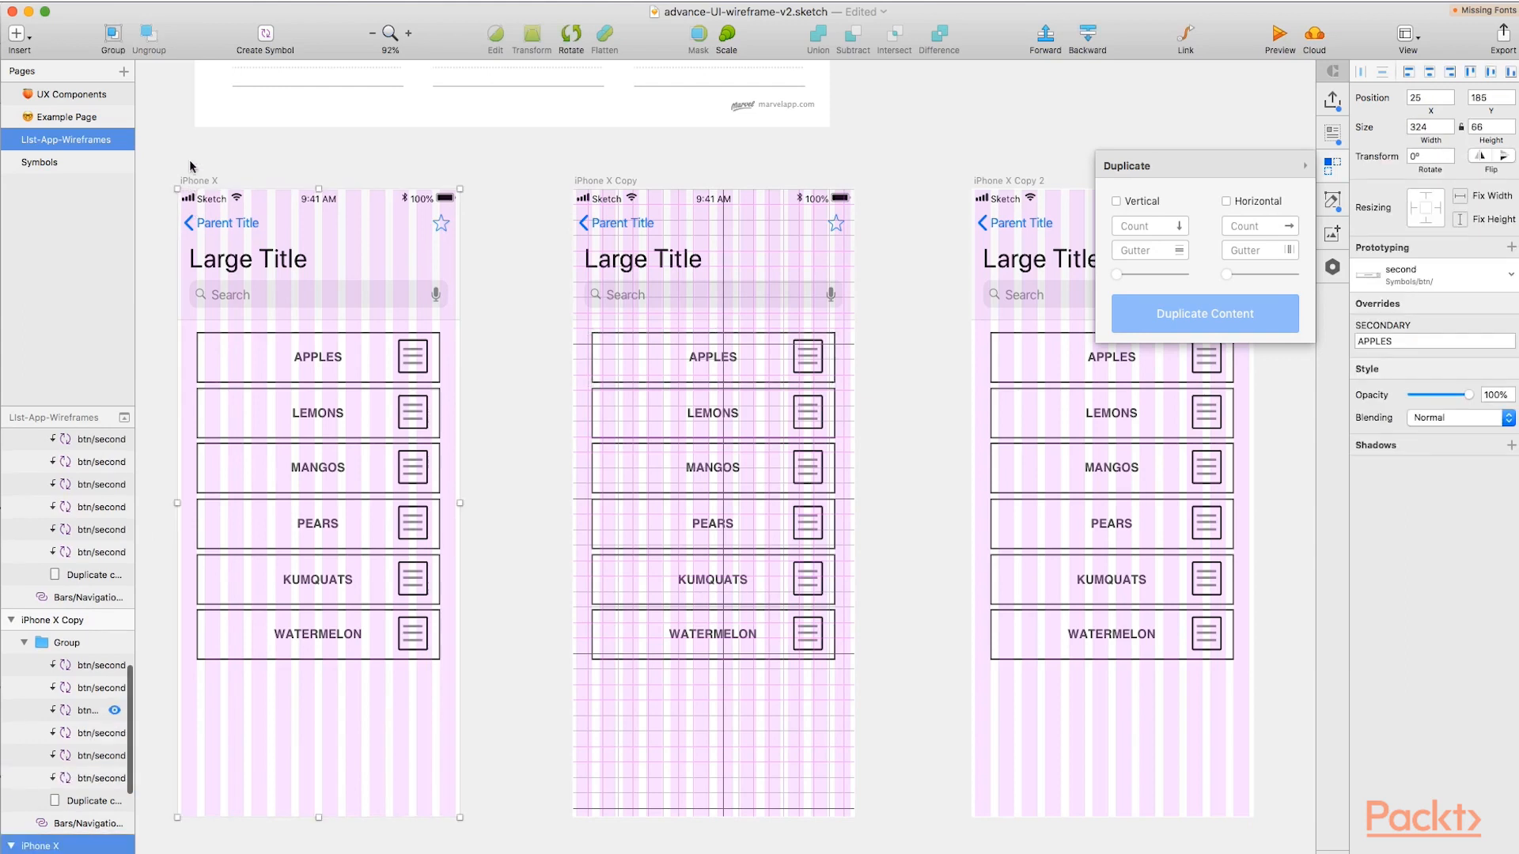
{"action": "double_click", "coordinate": [80, 846]}
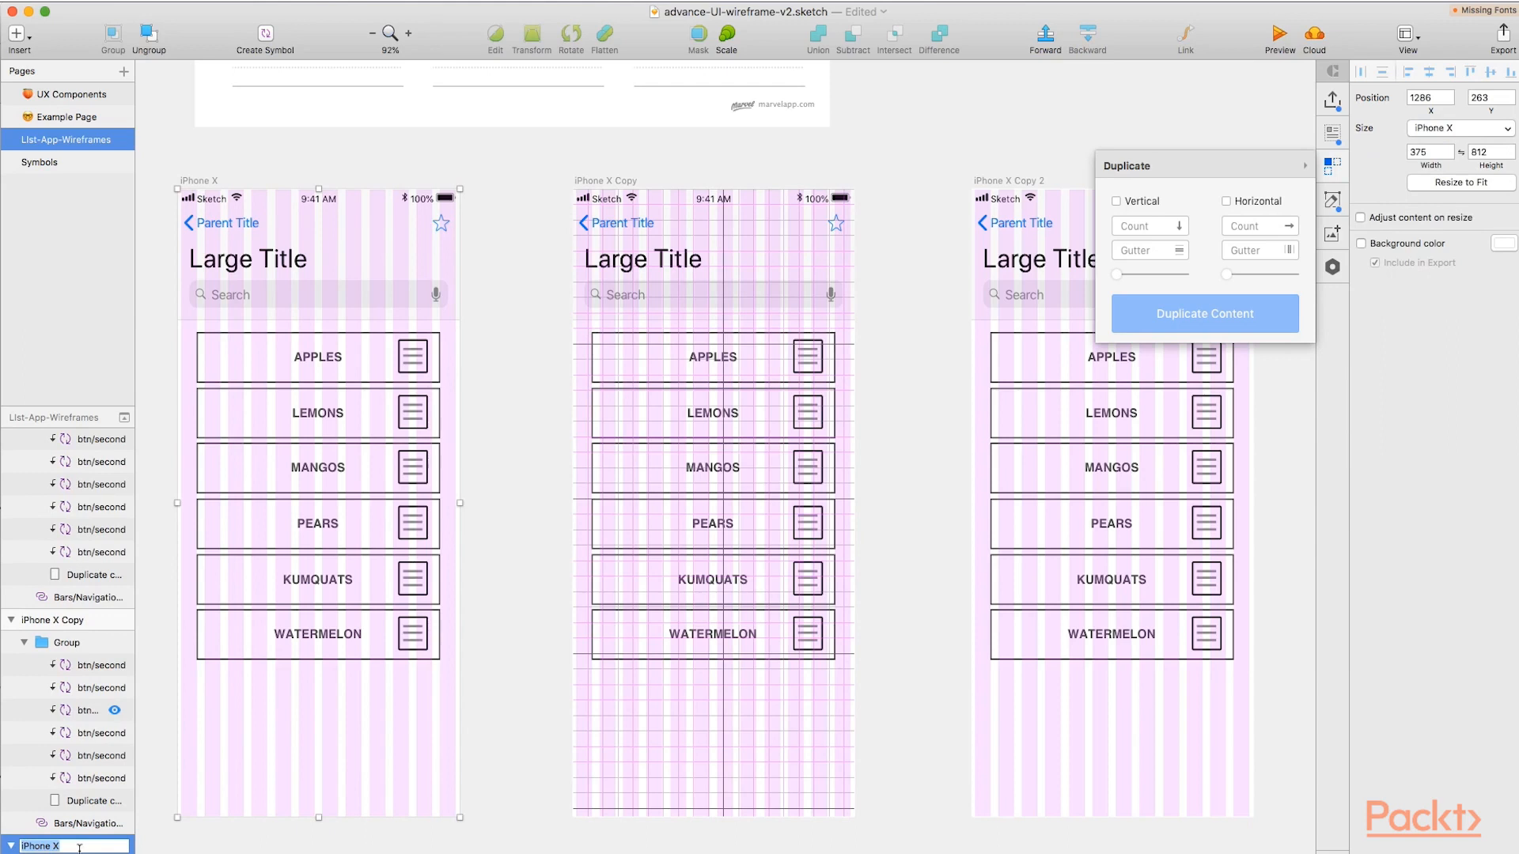
{"action": "type", "text": "01"}
{"action": "type", "text": "-HomePage"}
Rename the iPhone X Copy artboard as 02-ListPage-Reorder-01.
{"action": "left_click", "coordinate": [34, 620]}
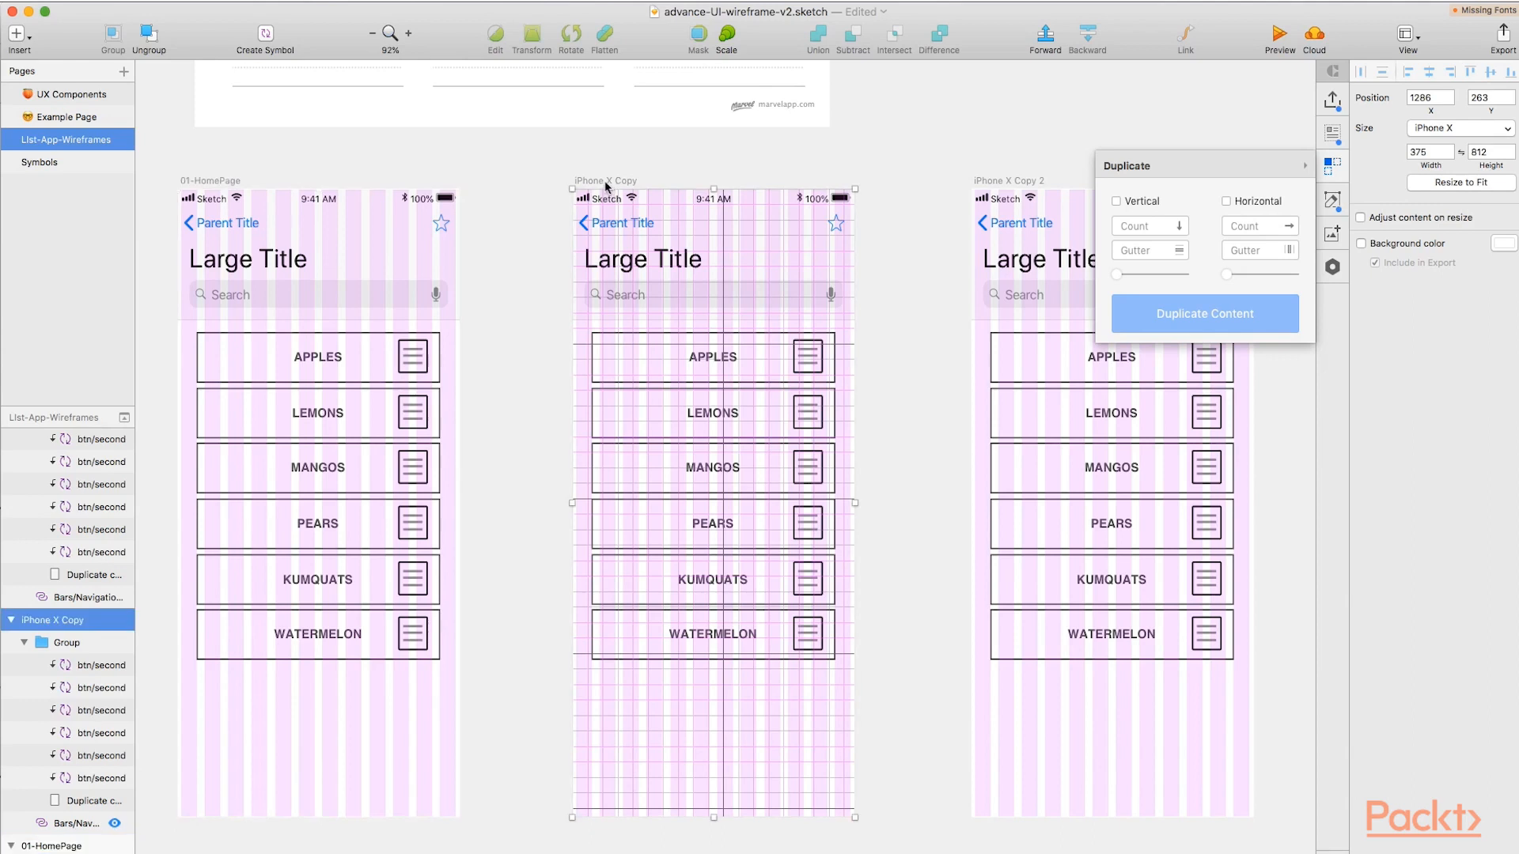
{"action": "double_click", "coordinate": [57, 621]}
{"action": "type", "text": "02"}
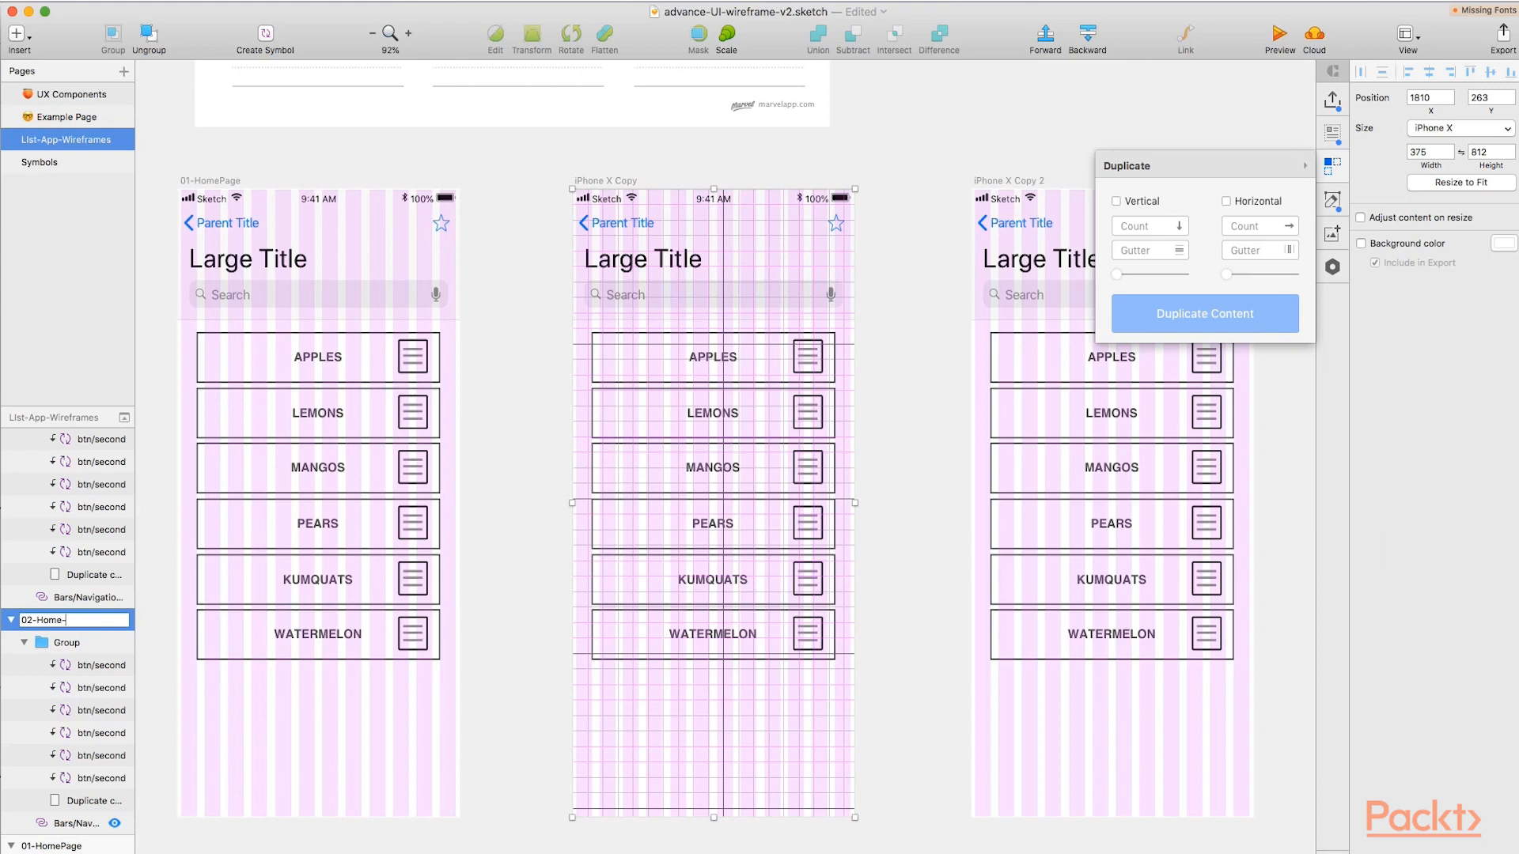
{"action": "type", "text": "-Homepage-"}
{"action": "double_click", "coordinate": [52, 622]}
{"action": "type", "text": "ListPage-Reorder-01"}
{"action": "key", "text": "Return"}
Rename the iPhone X Copy 2 artboard as 03-ListPage-Reorderd.
{"action": "left_click", "coordinate": [1005, 184]}
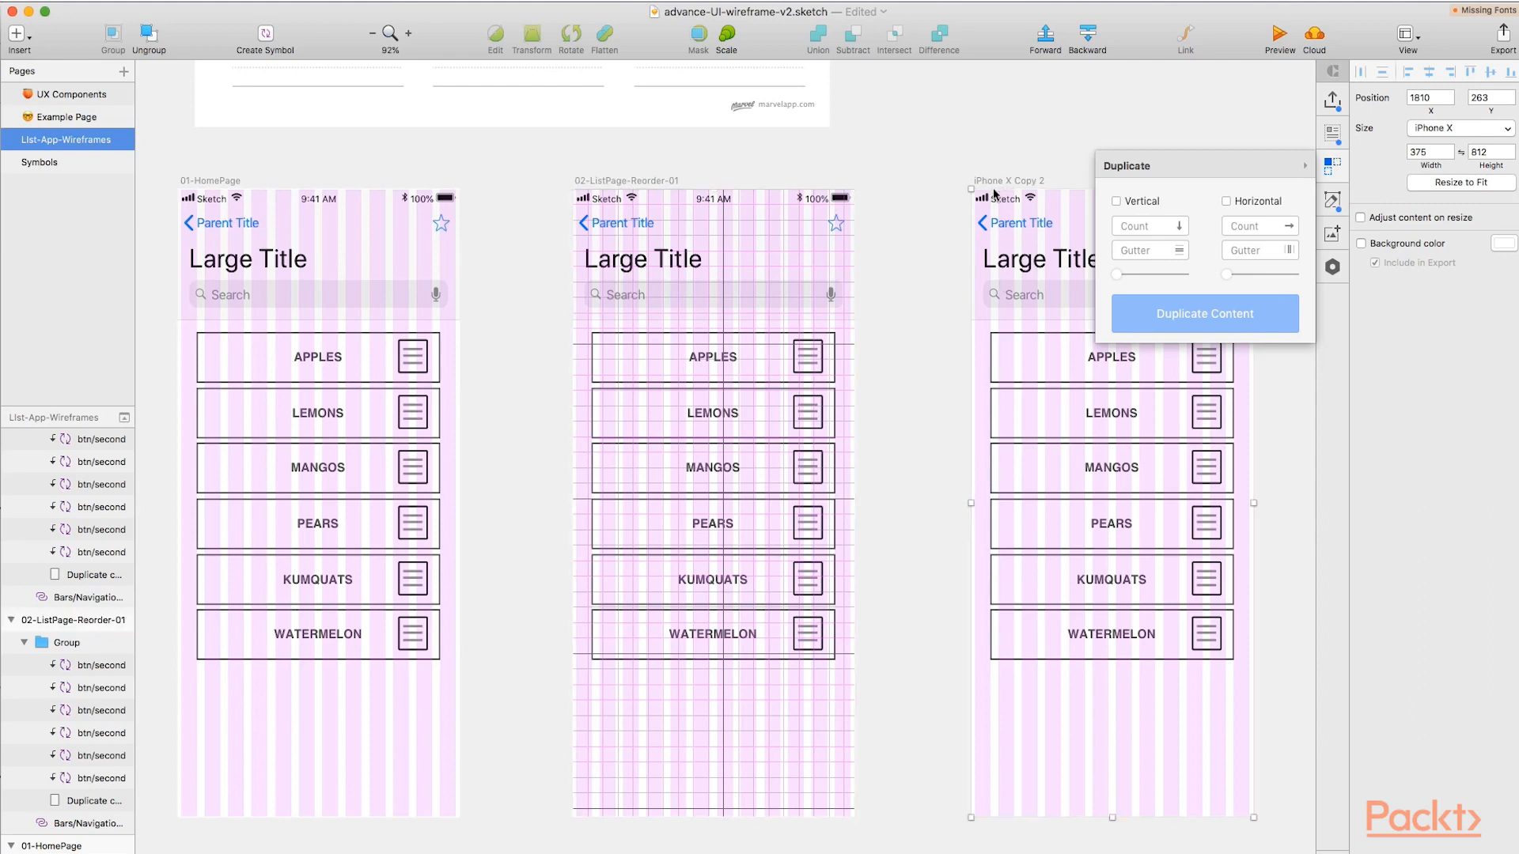
{"action": "scroll", "coordinate": [102, 620], "scroll_direction": "up", "scroll_amount": 2}
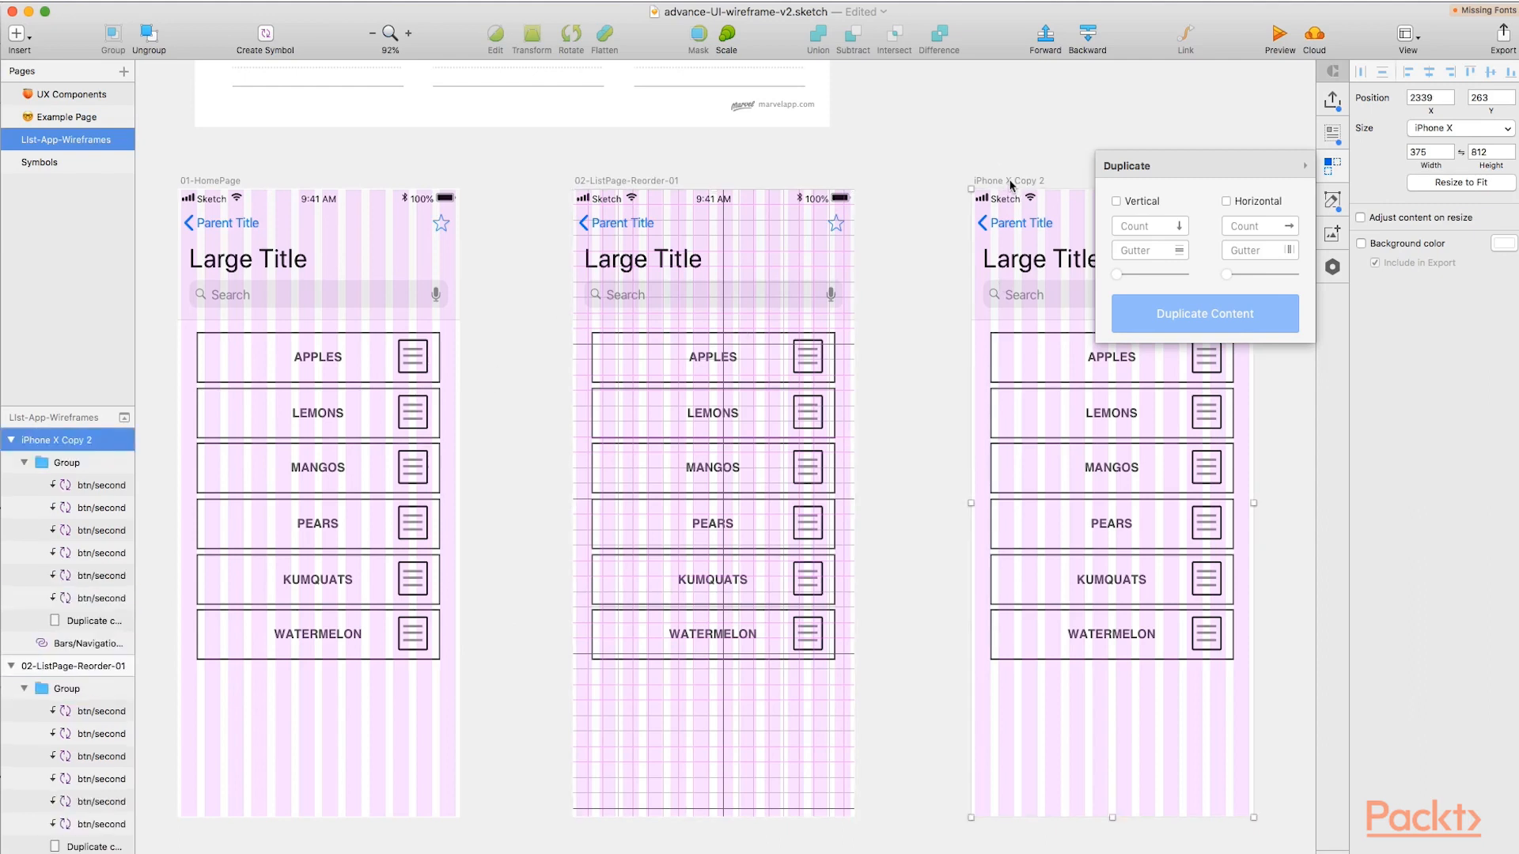
{"action": "double_click", "coordinate": [56, 440]}
{"action": "type", "text": "03-ListPage-Re"}
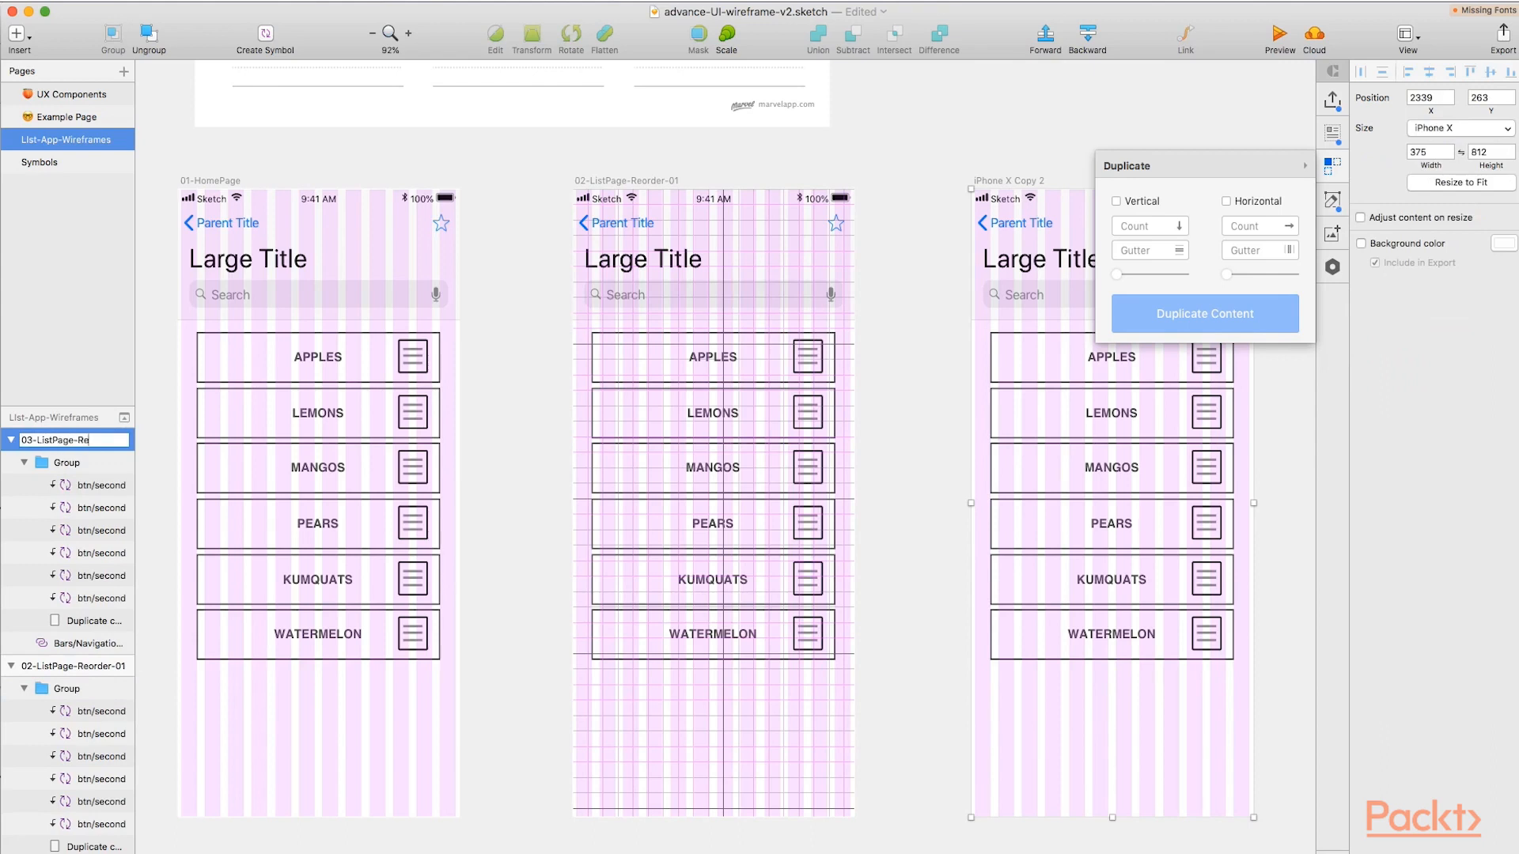
{"action": "left_click", "coordinate": [528, 540]}
Change the first artboard's name to 01-ListPage.
{"action": "left_click", "coordinate": [217, 182]}
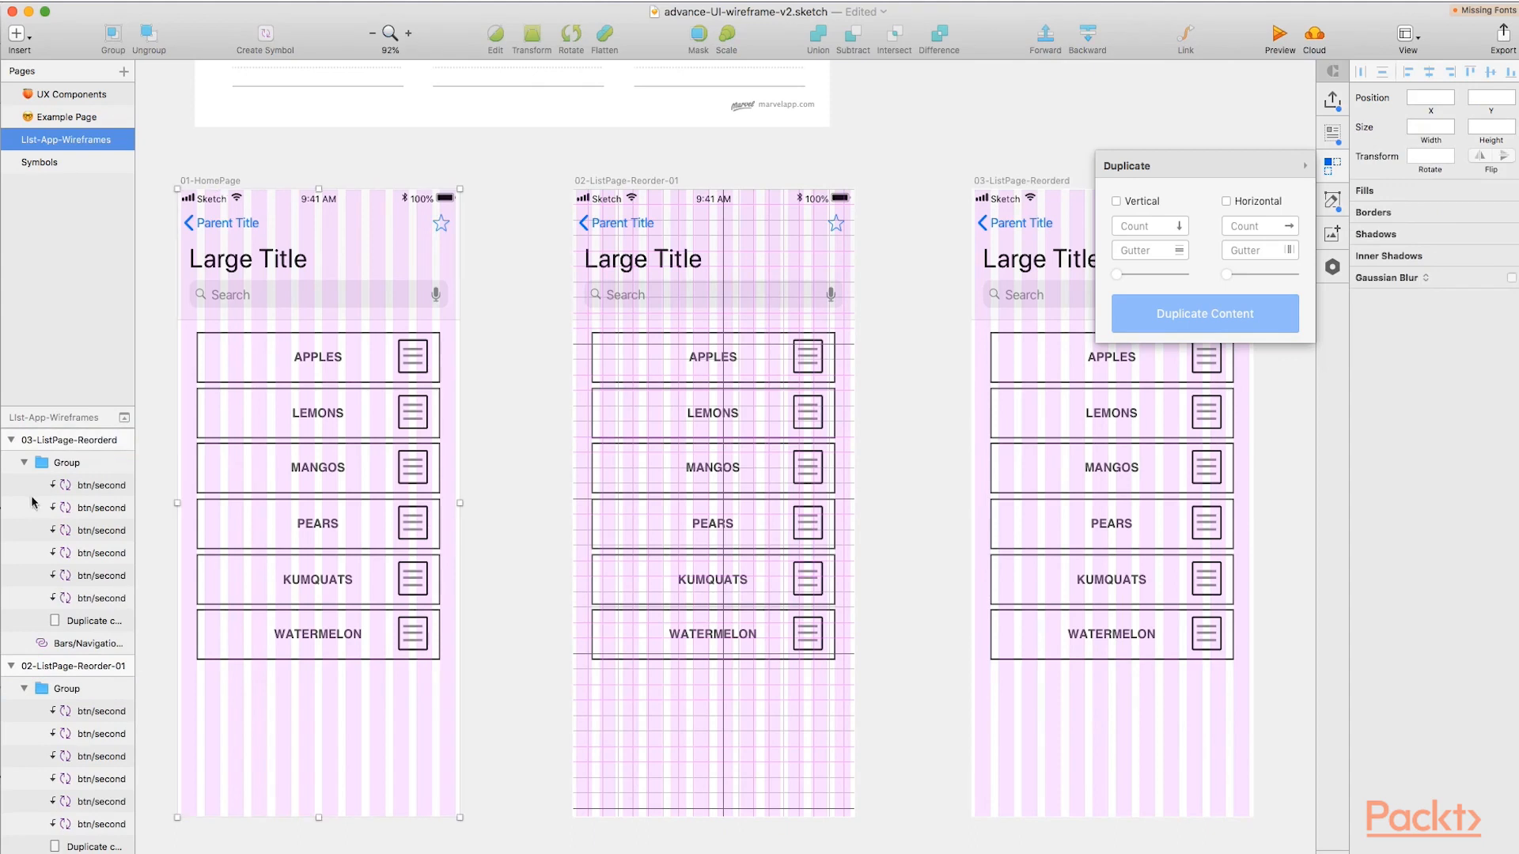
{"action": "scroll", "coordinate": [32, 502], "scroll_direction": "down", "scroll_amount": 4}
{"action": "double_click", "coordinate": [53, 643]}
{"action": "left_click", "coordinate": [50, 641]}
{"action": "left_click_drag", "start_coordinate": [59, 641], "coordinate": [41, 641]}
{"action": "type", "text": "LPage"}
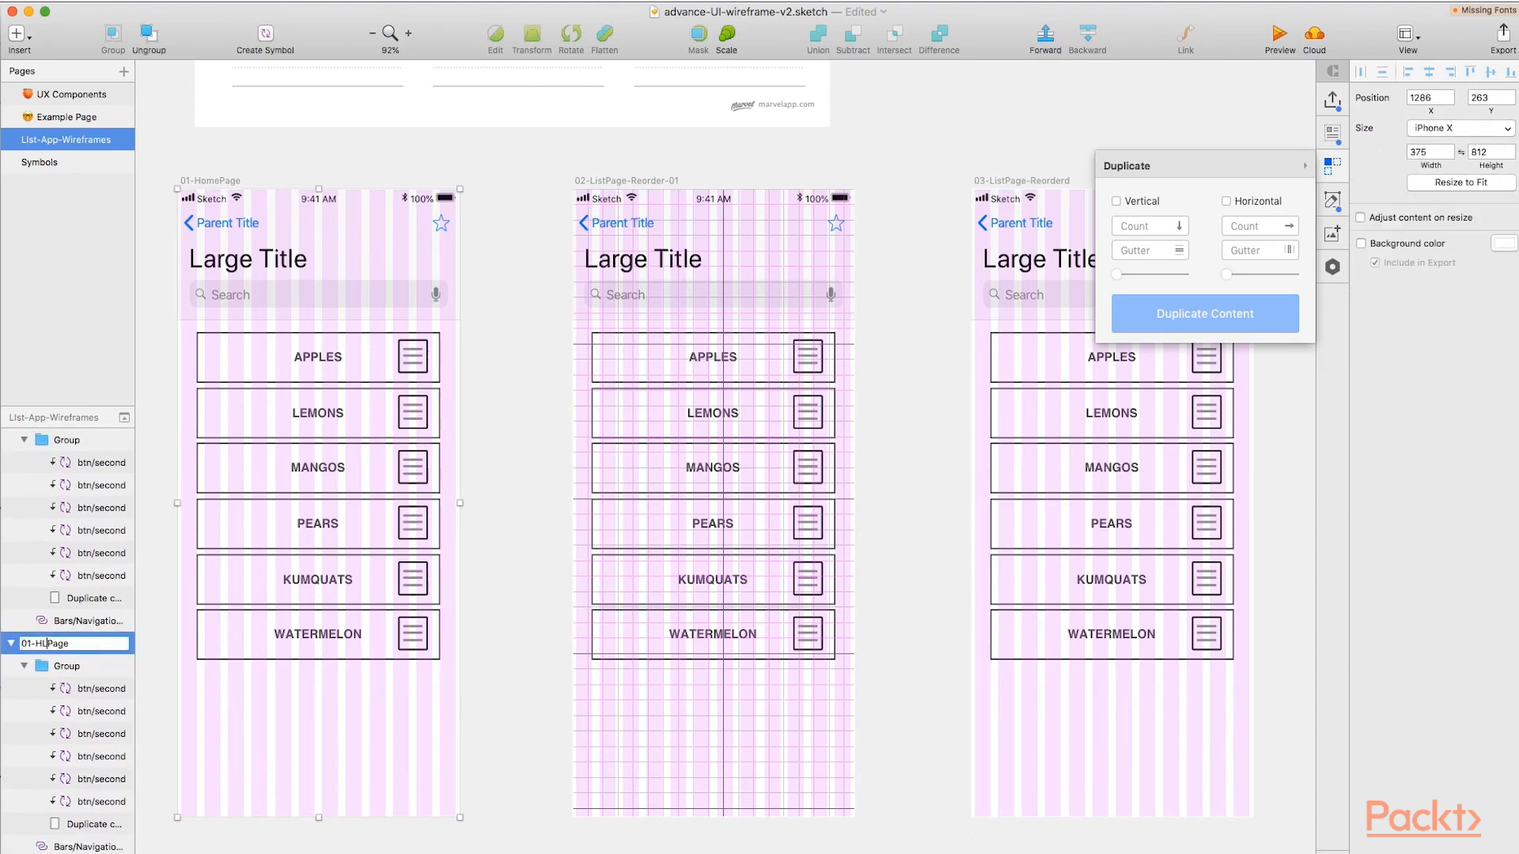
{"action": "key", "text": "Left"}
{"action": "key", "text": "BackSpace"}
{"action": "type", "text": "at"}
{"action": "key", "text": "BackSpace"}
{"action": "type", "text": "bel"}
{"action": "key", "text": "BackSpace"}
{"action": "key", "text": "BackSpace"}
{"action": "key", "text": "BackSpace"}
{"action": "key", "text": "BackSpace"}
{"action": "type", "text": "ist"}
{"action": "key", "text": "Return"}
Open the symbol master of the WATERMELON button on the 01-ListPage artboard for editing.
{"action": "left_click", "coordinate": [500, 174]}
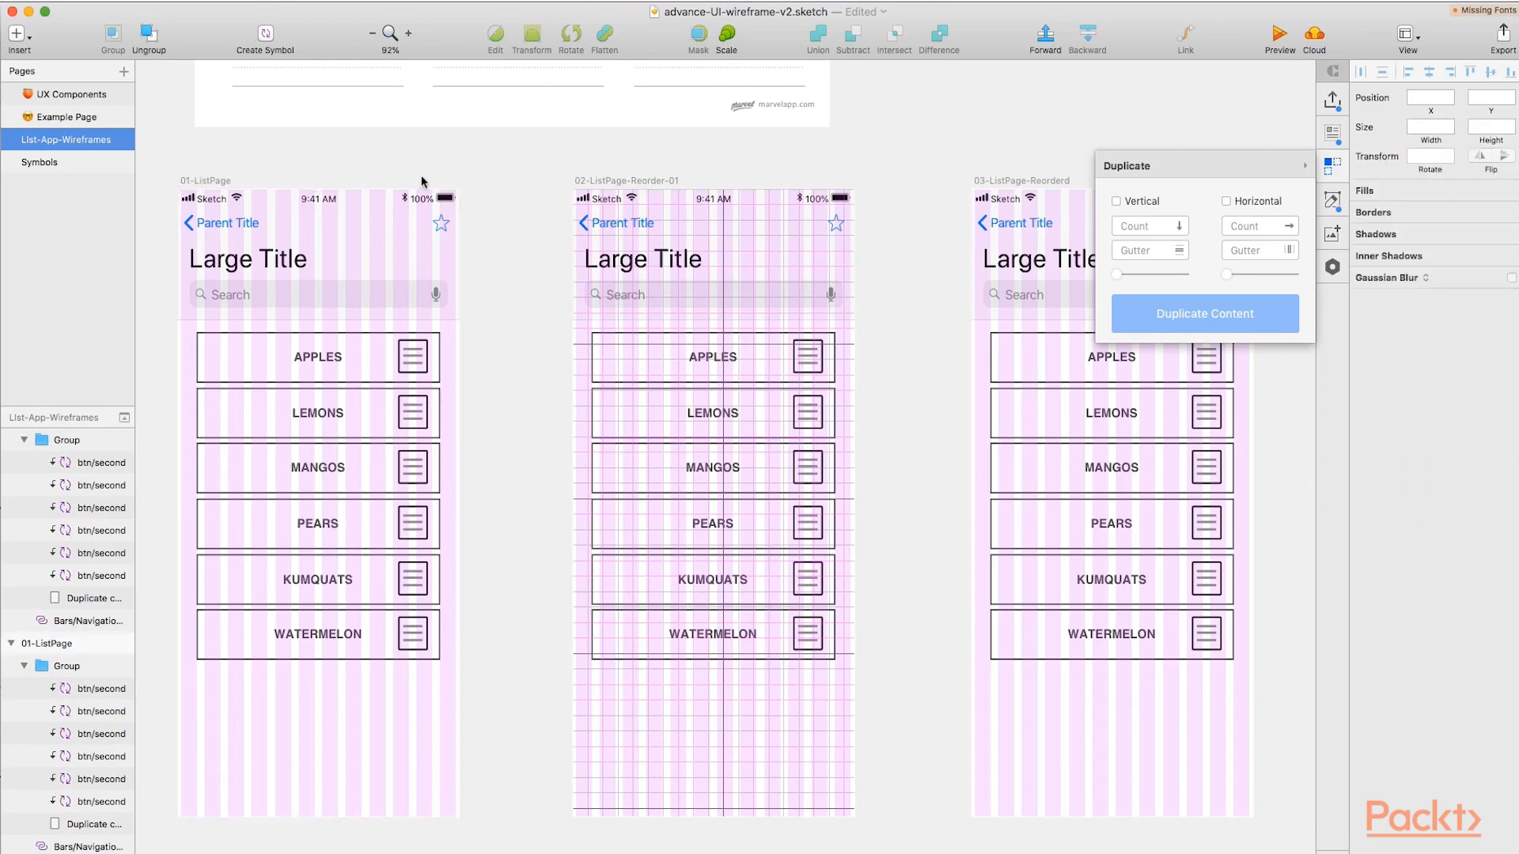
{"action": "left_click", "coordinate": [325, 379]}
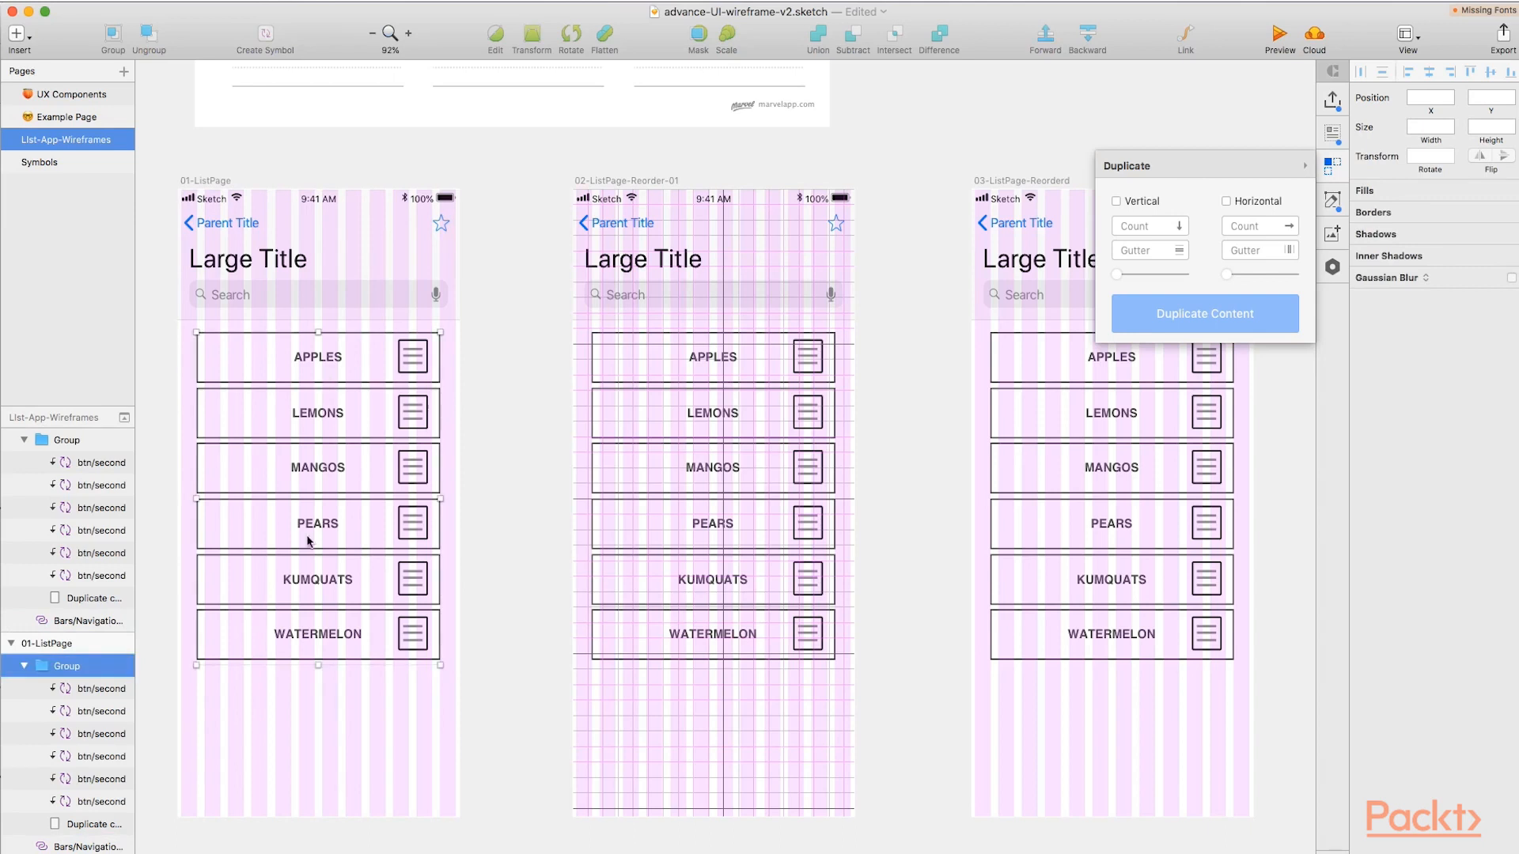
{"action": "double_click", "coordinate": [312, 642]}
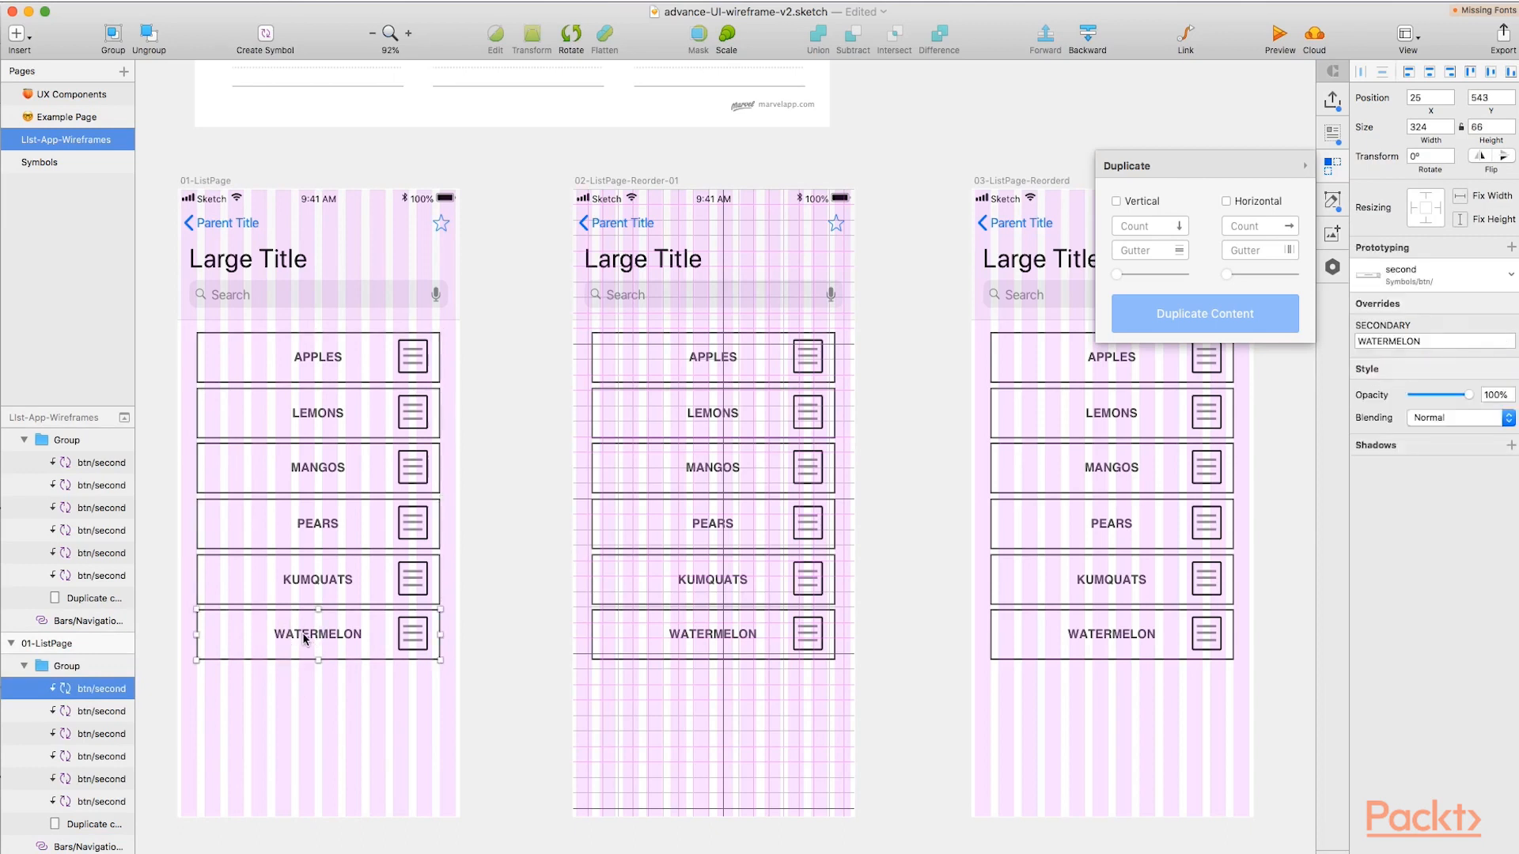
{"action": "double_click", "coordinate": [330, 644]}
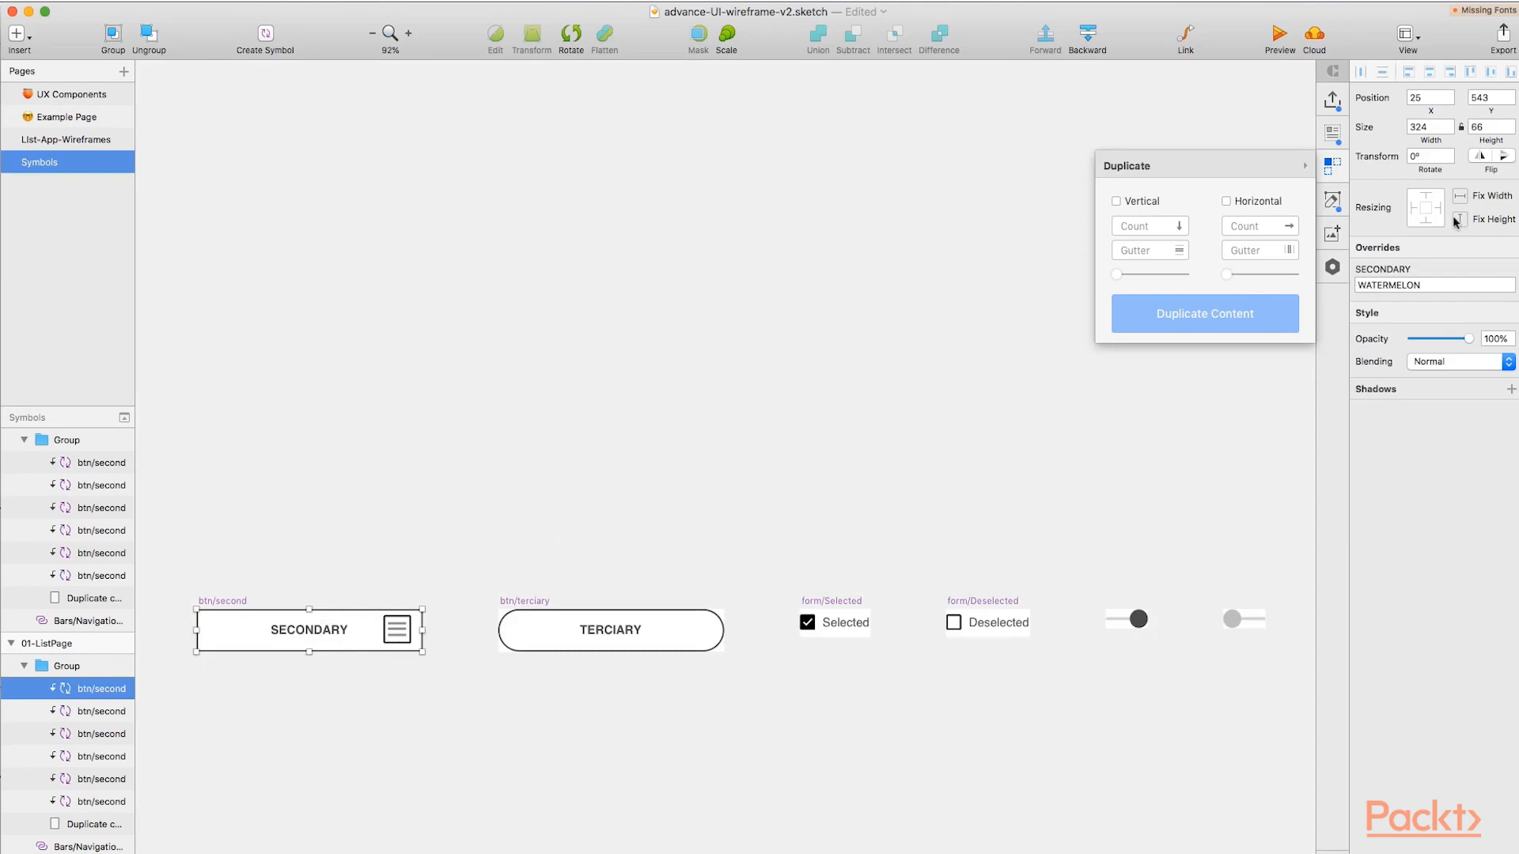
Round the corners of the btn/second symbol's background rectangle, Rectangle 28, to a radius of 5.
{"action": "double_click", "coordinate": [360, 652]}
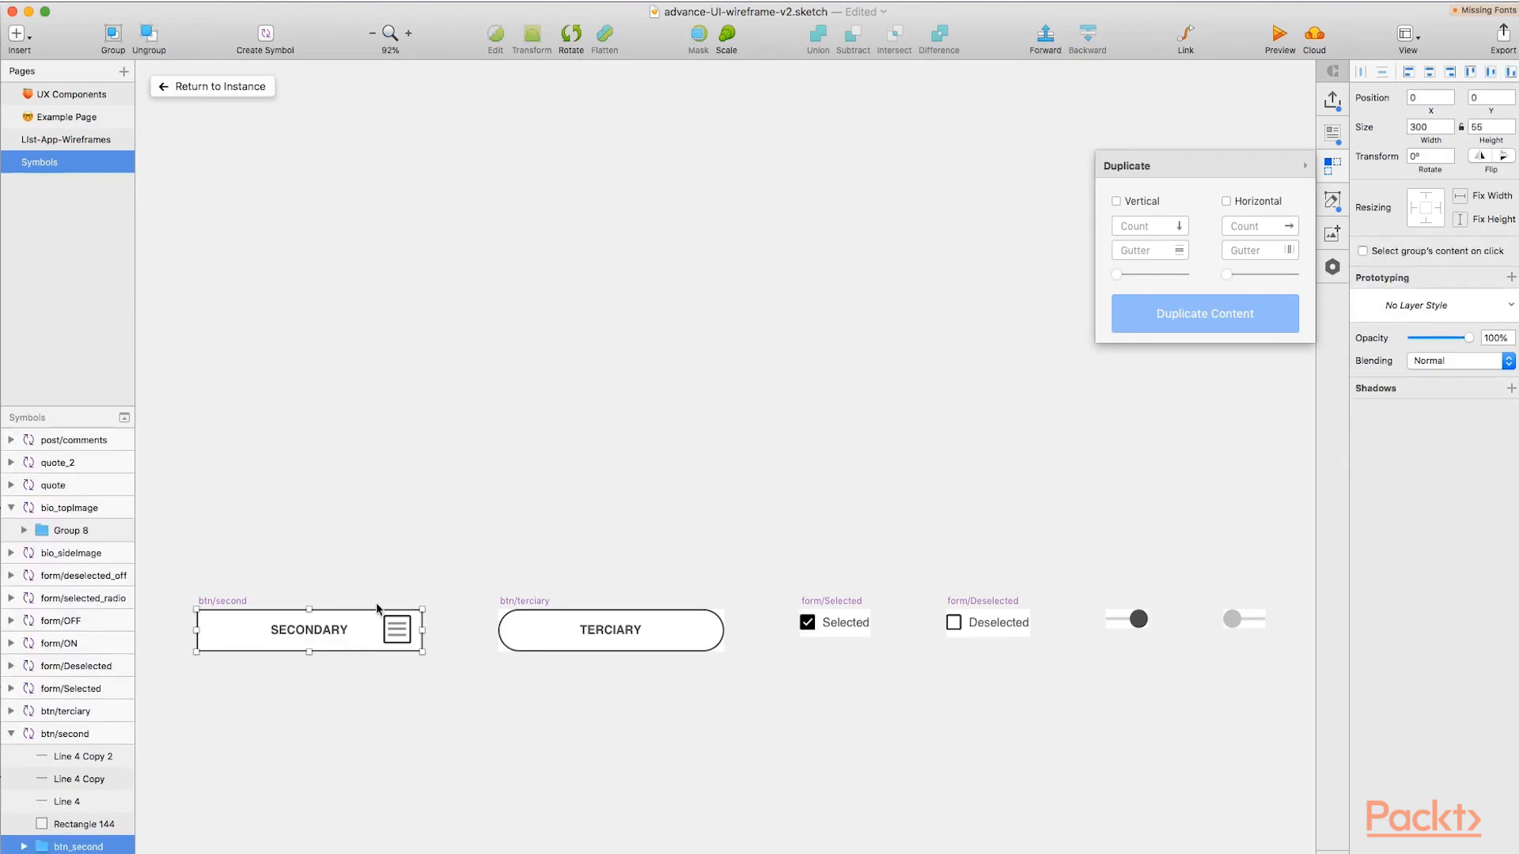
{"action": "scroll", "coordinate": [116, 783], "scroll_direction": "down", "scroll_amount": 3}
{"action": "left_click", "coordinate": [25, 738]}
{"action": "left_click", "coordinate": [79, 783]}
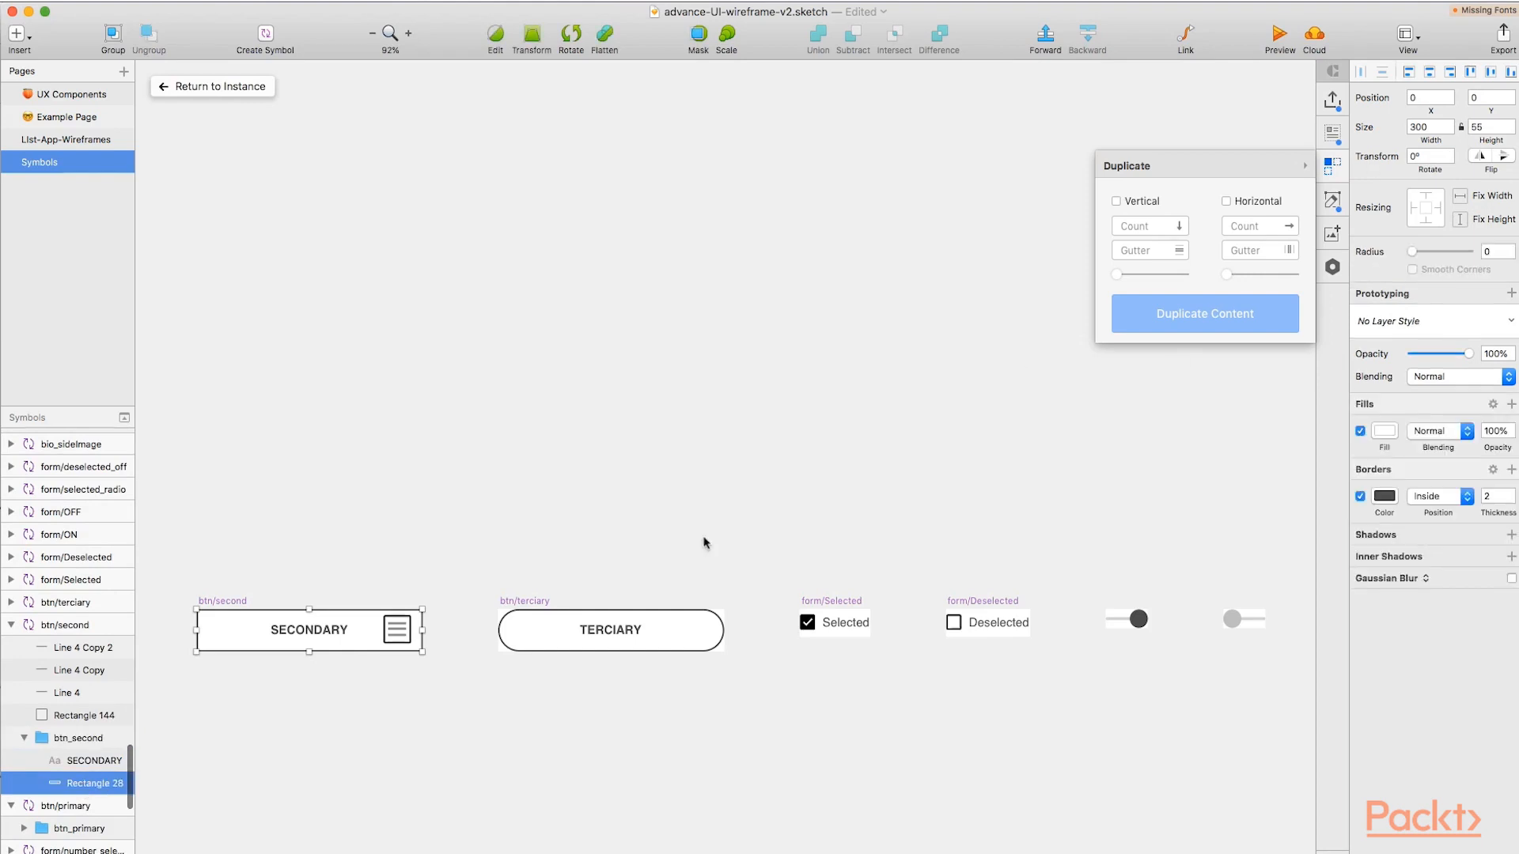
{"action": "left_click_drag", "start_coordinate": [1411, 252], "coordinate": [1429, 256]}
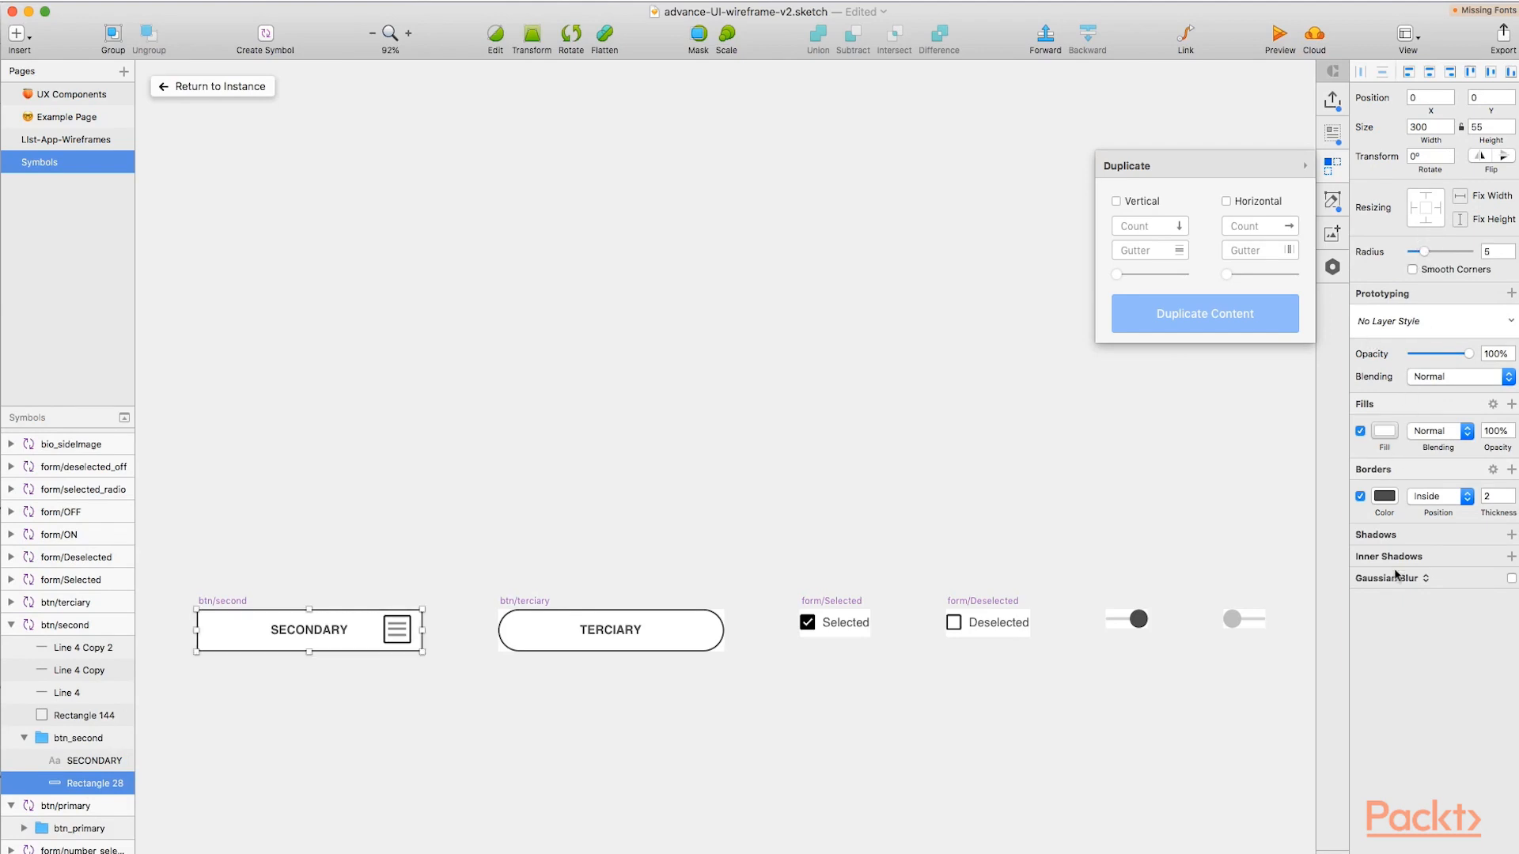
Fill the btn/second symbol's background rectangle with a very light grey and return to the button instance on the wireframe page.
{"action": "left_click", "coordinate": [1384, 431]}
{"action": "left_click", "coordinate": [1357, 528]}
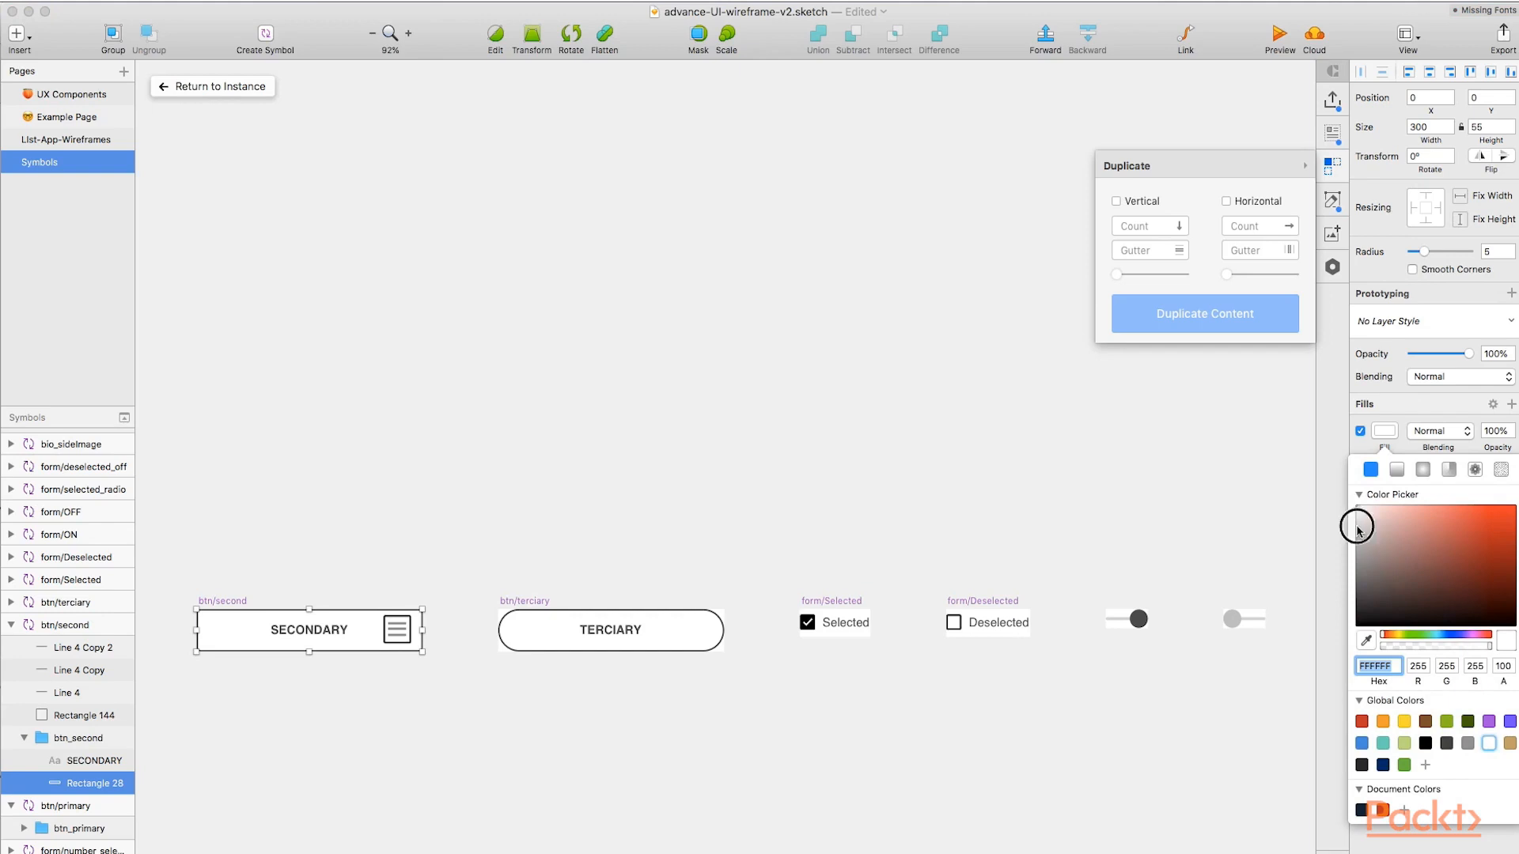
{"action": "left_click", "coordinate": [1357, 515]}
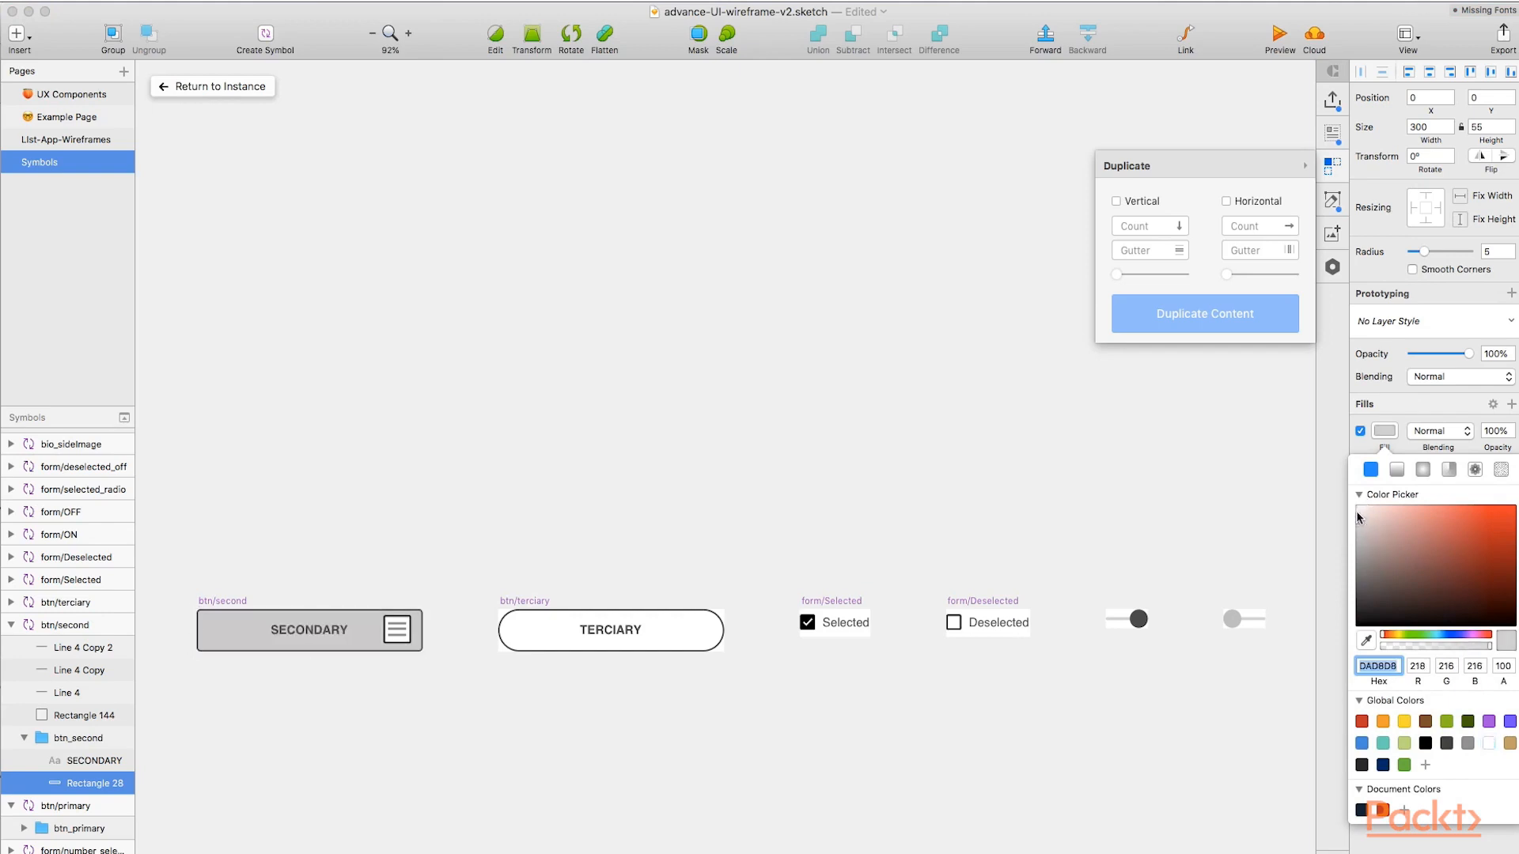
{"action": "left_click", "coordinate": [1454, 418]}
{"action": "left_click", "coordinate": [198, 85]}
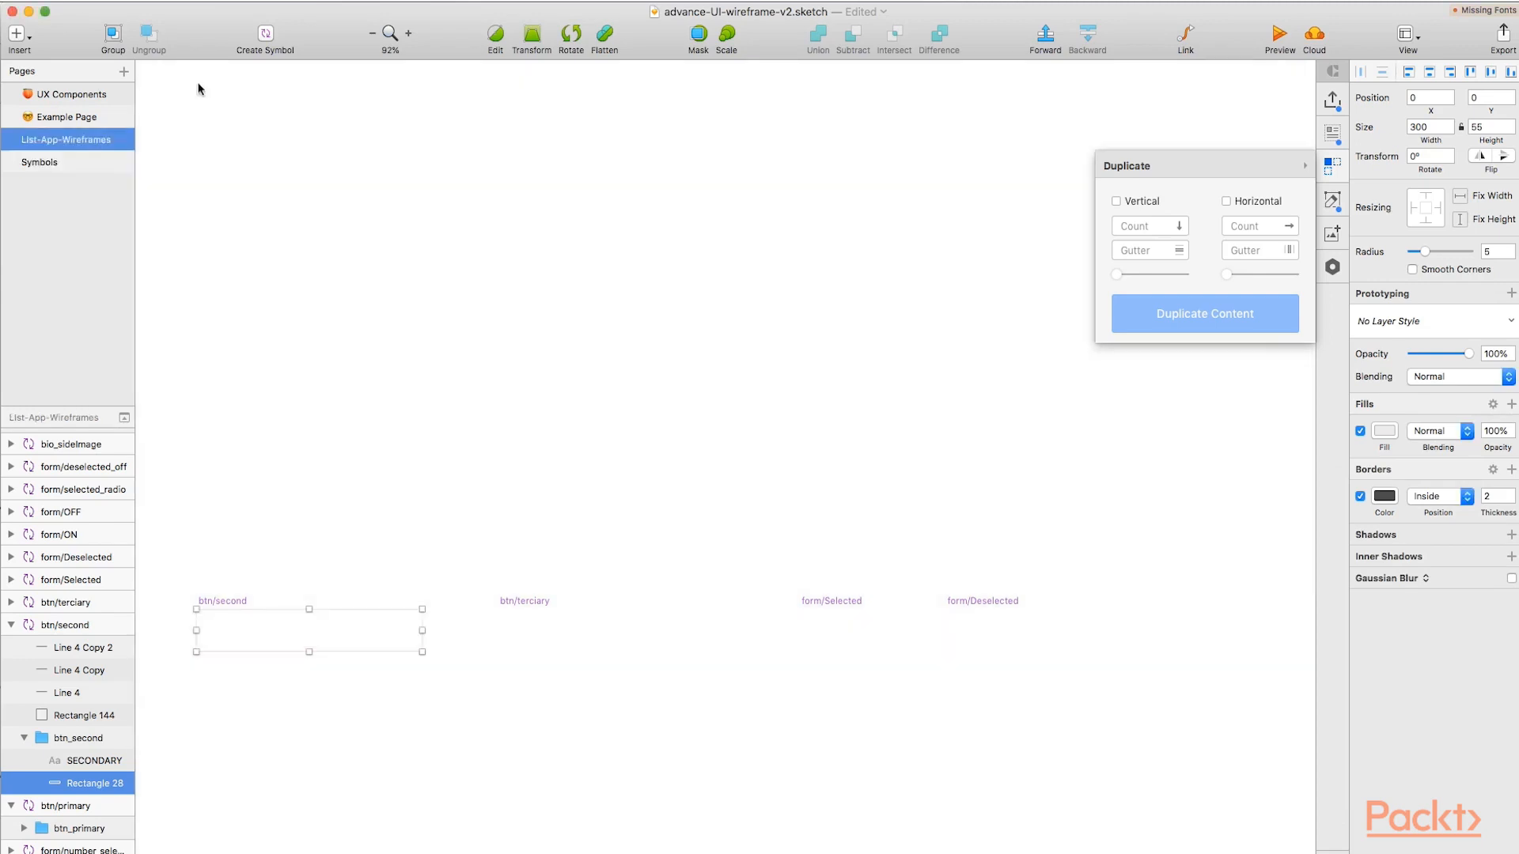